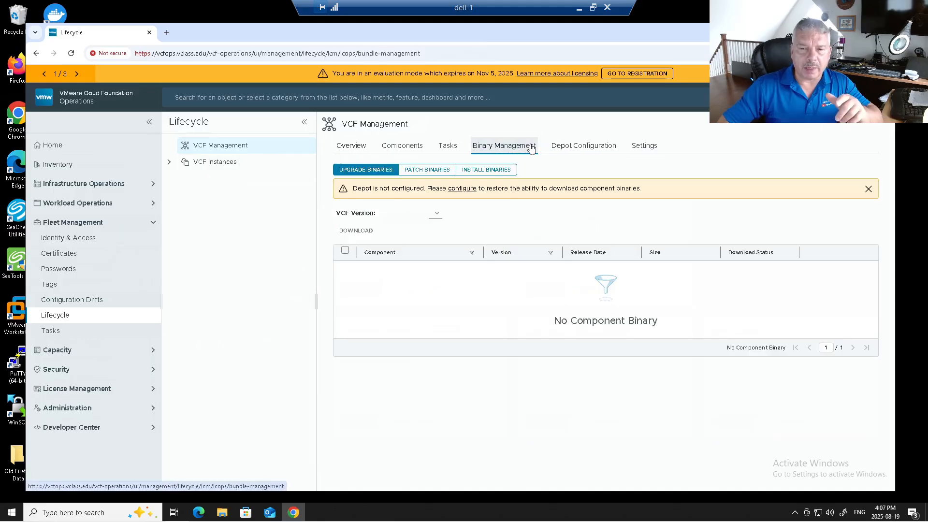
From Install Binaries' Depot Configuration, open the offline depot setup form with Webserver as the type
click(488, 171)
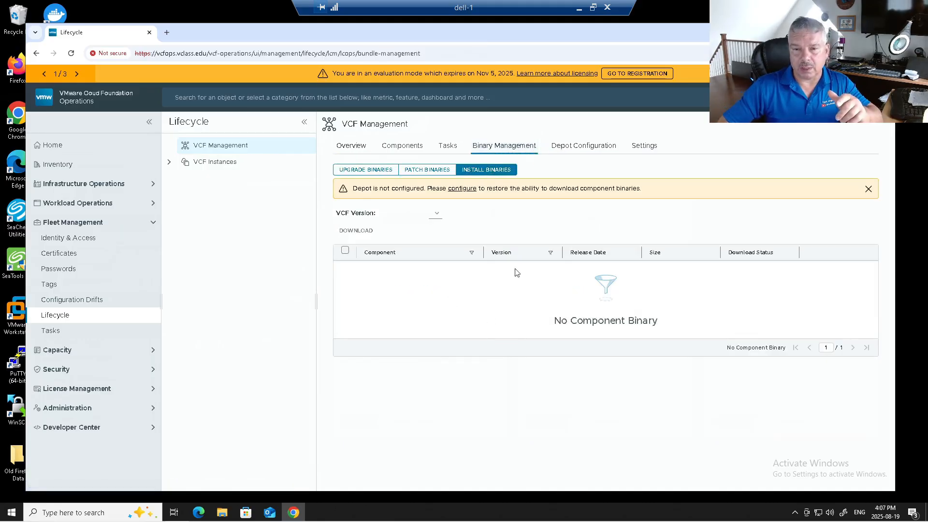
click(571, 149)
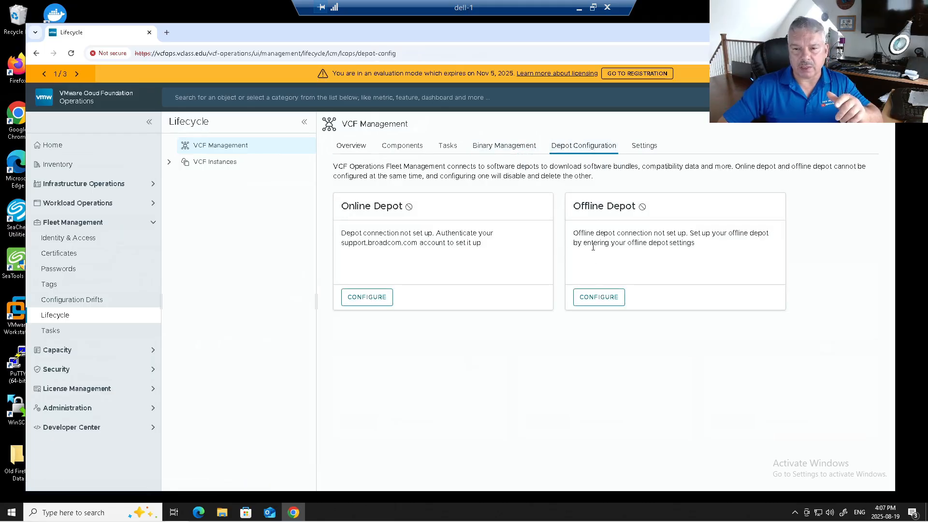
click(598, 301)
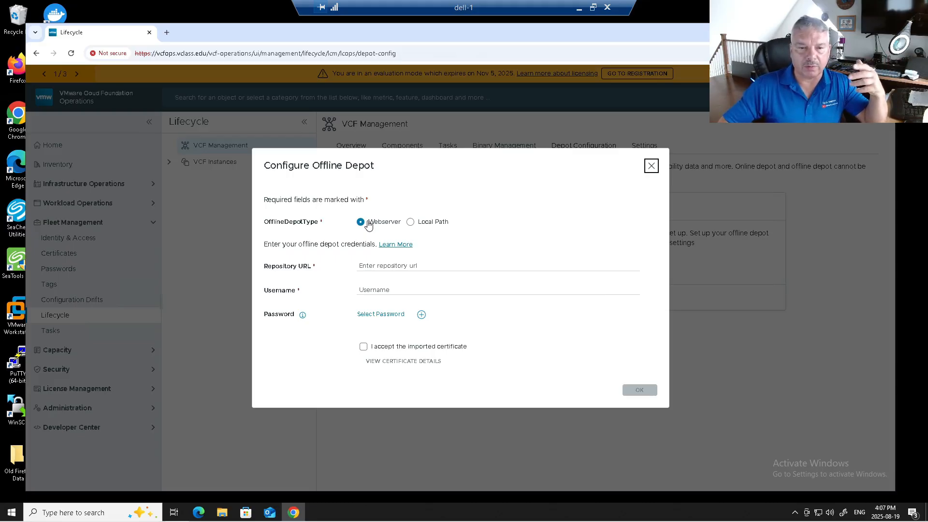
click(391, 270)
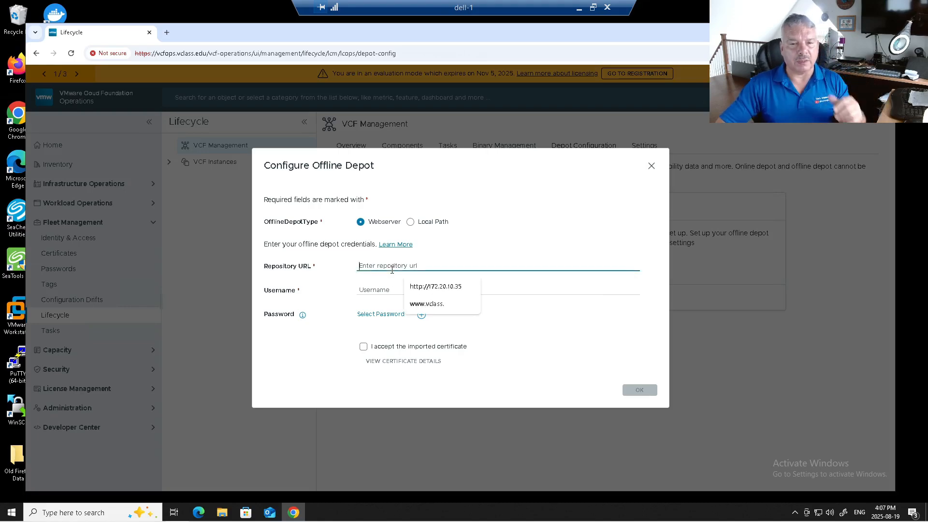
click(412, 286)
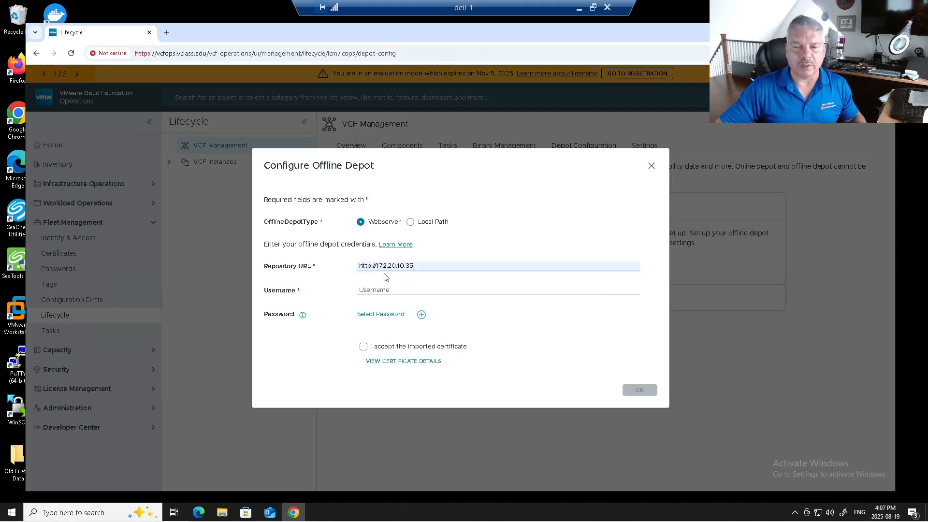
click(377, 291)
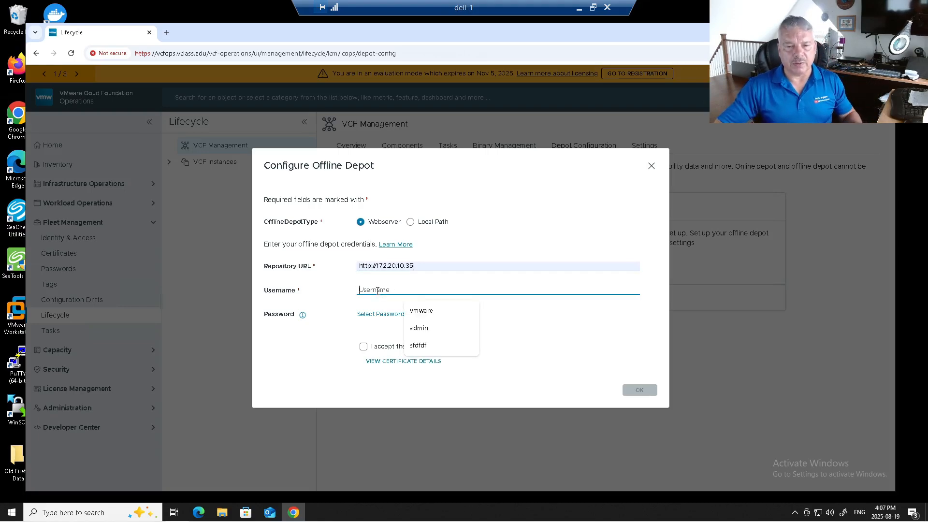
click(416, 309)
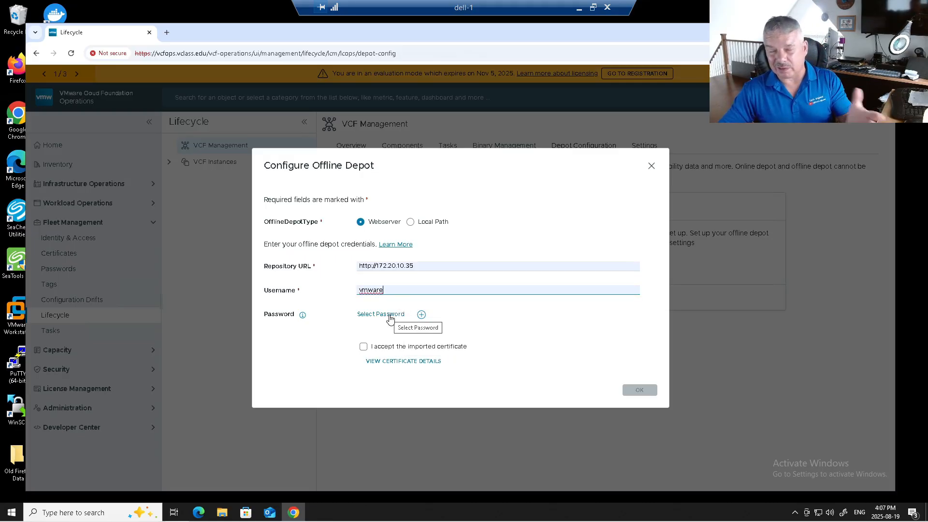
Close the stored password list without choosing one and start a new stored password
click(390, 317)
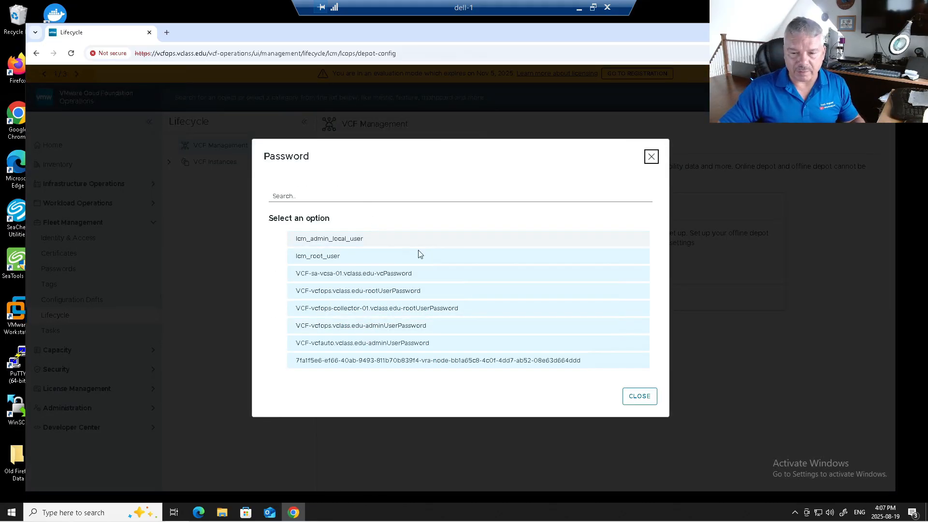
click(641, 394)
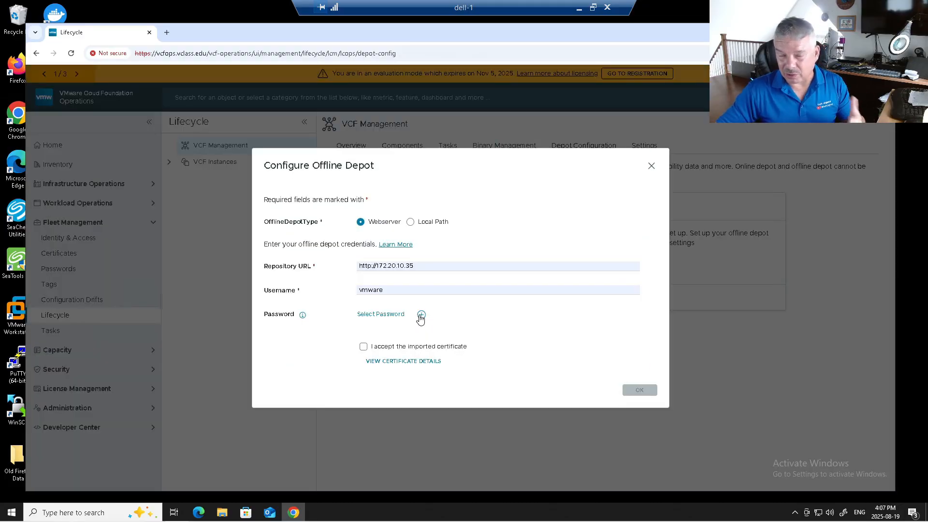
click(420, 315)
click(341, 238)
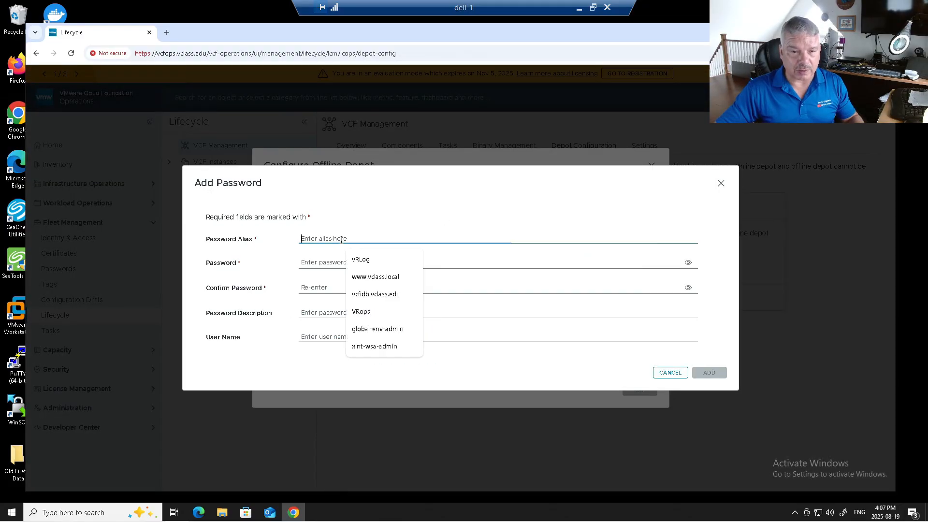
text(w)
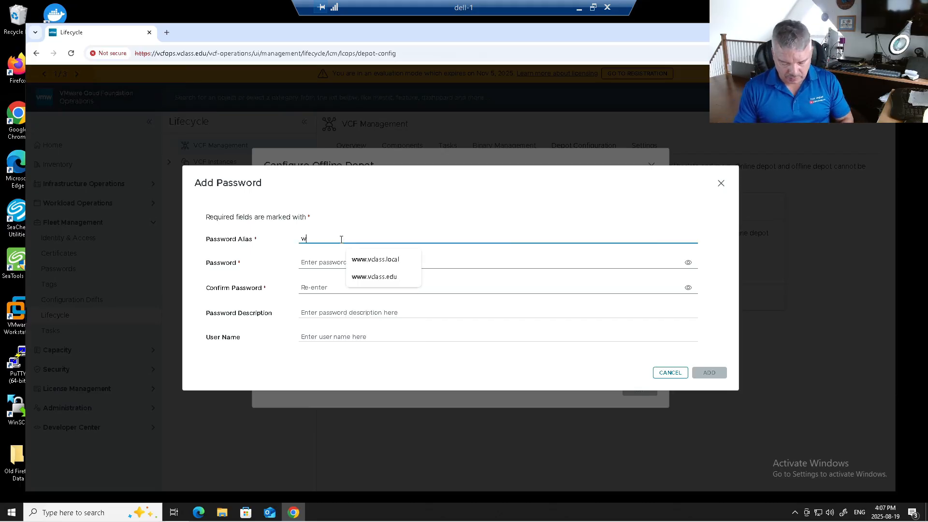
text(ww.vclass.edu)
key(Tab)
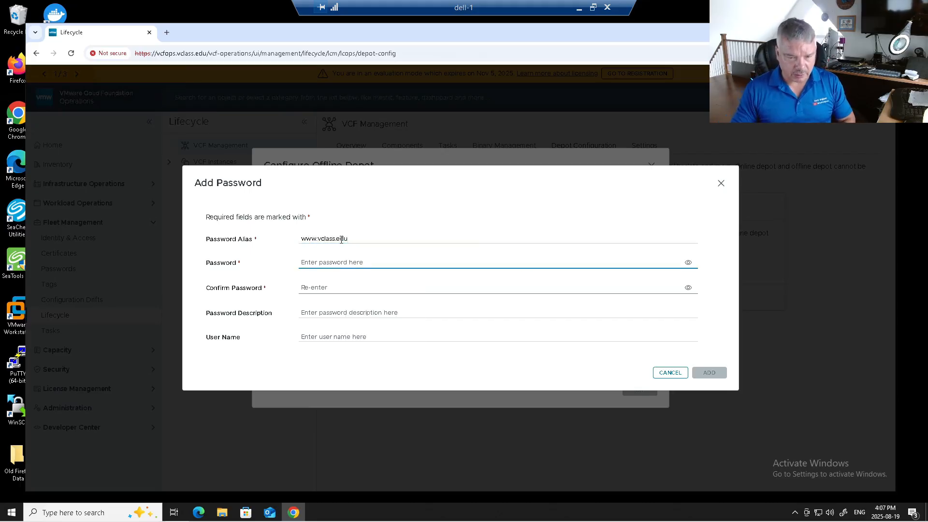
text(VMw)
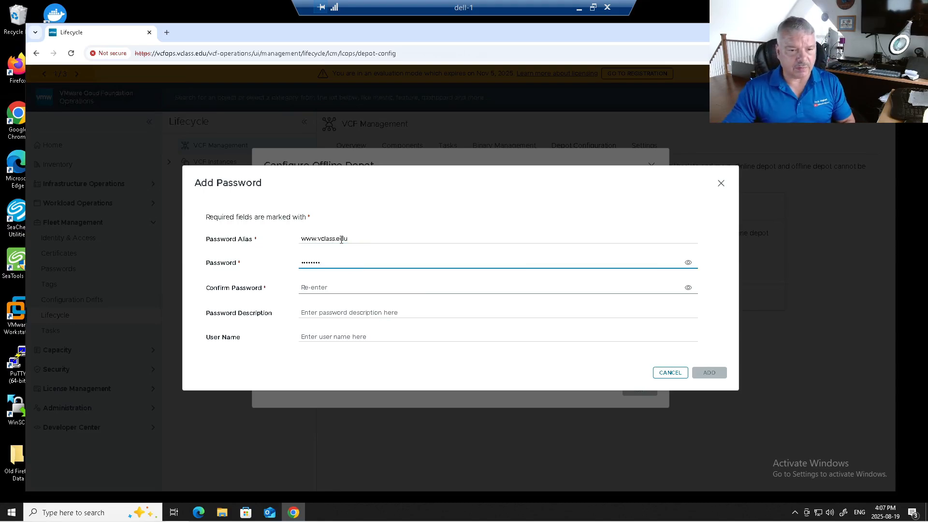
click(333, 287)
text(VMware1!)
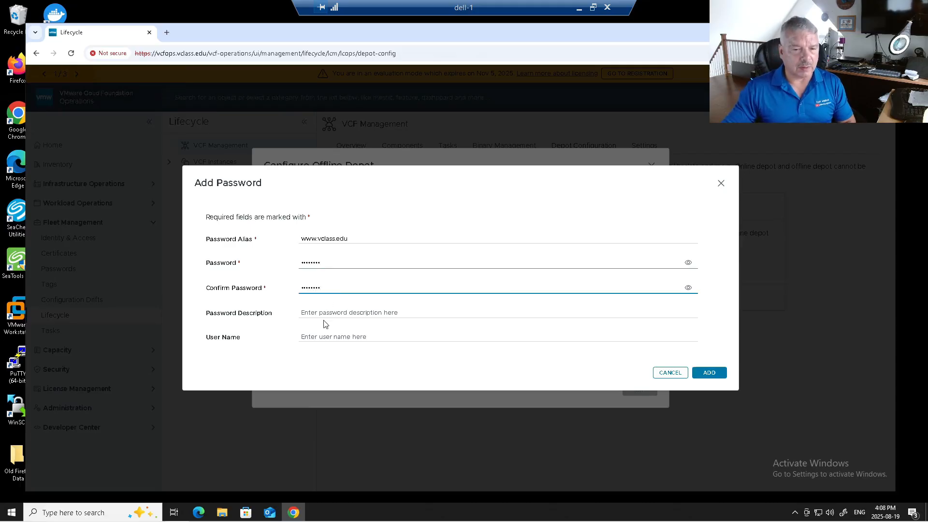
click(326, 315)
click(319, 336)
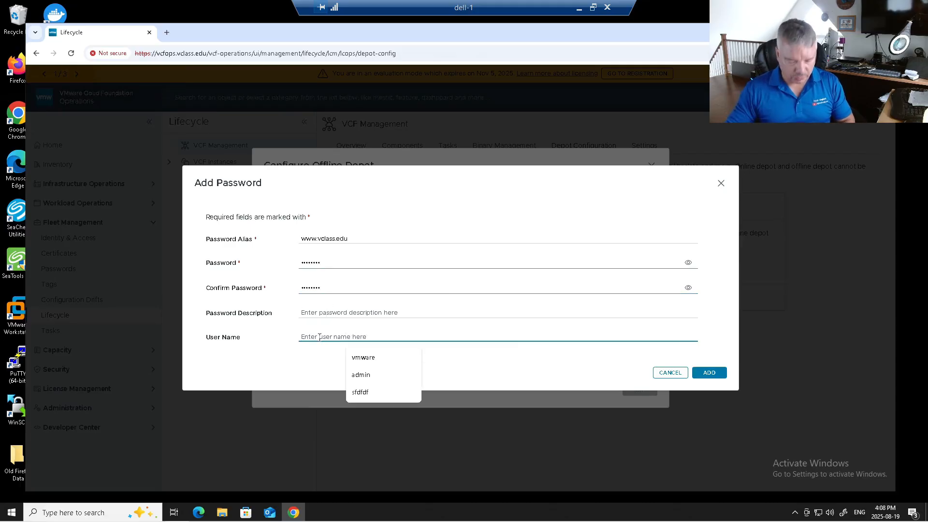
text(vmware)
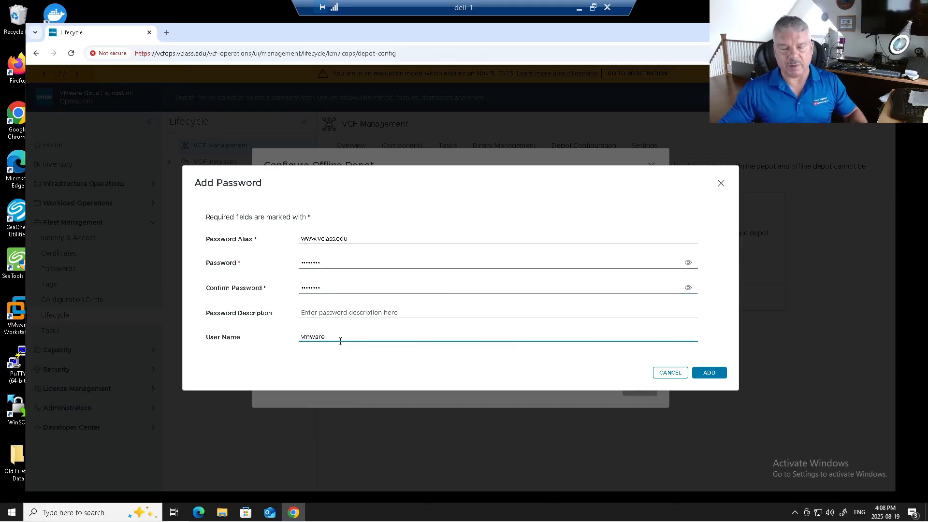
click(709, 373)
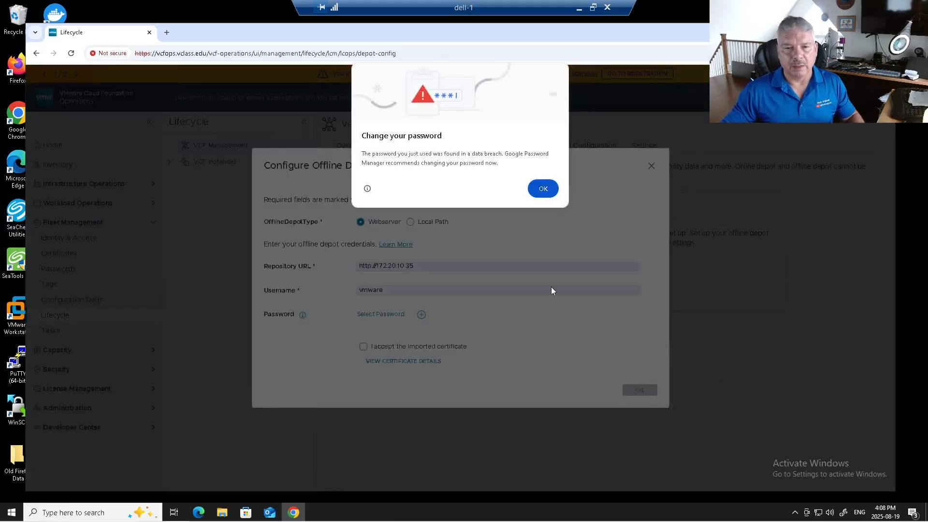
click(543, 188)
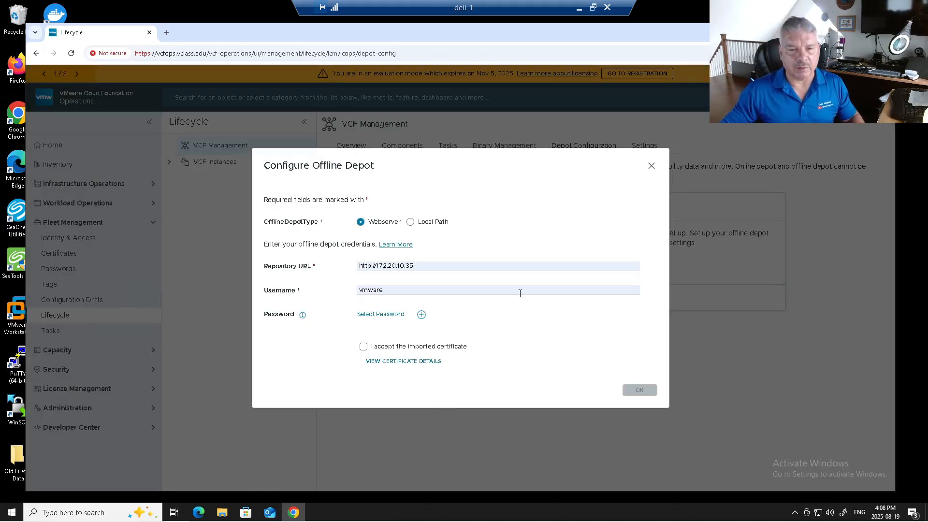
click(383, 315)
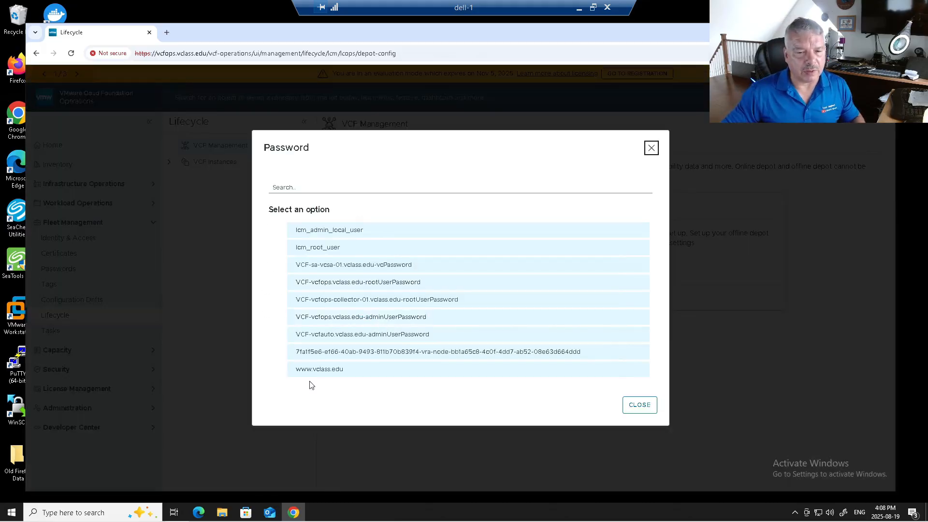
click(328, 368)
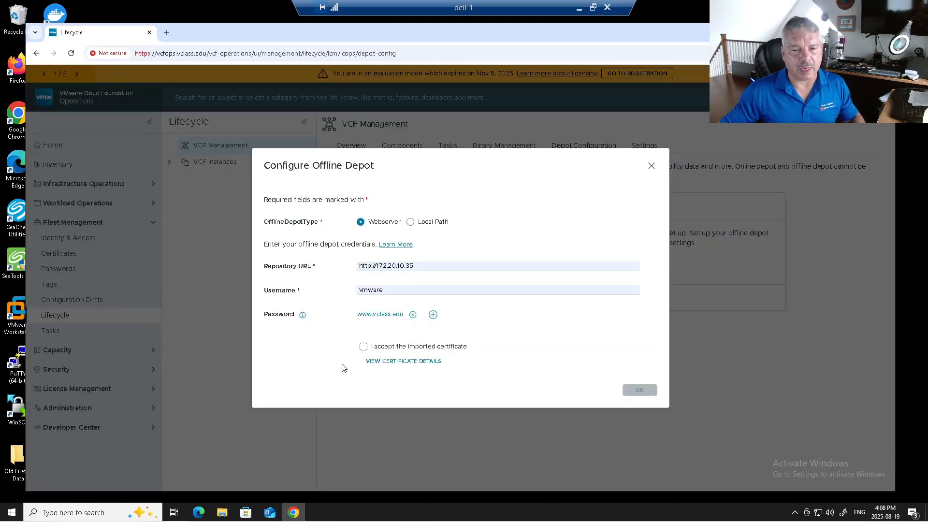
click(363, 347)
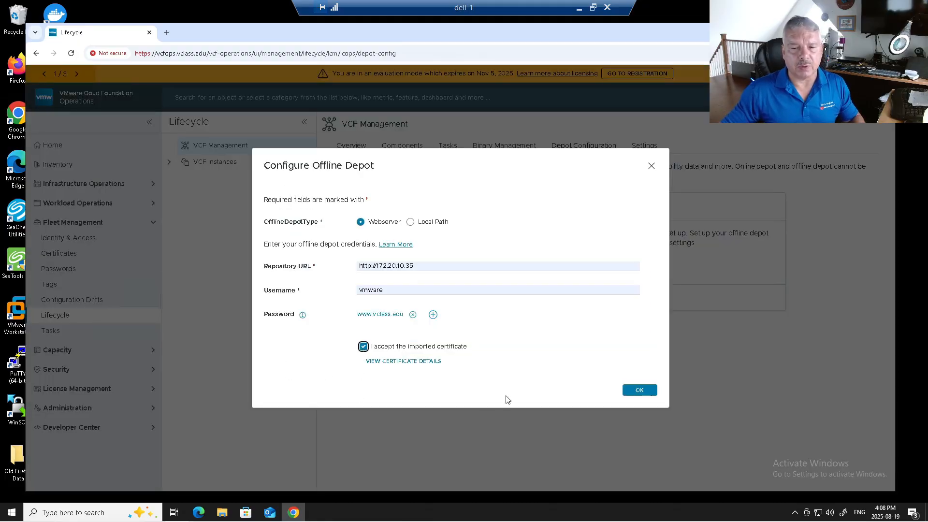
click(638, 390)
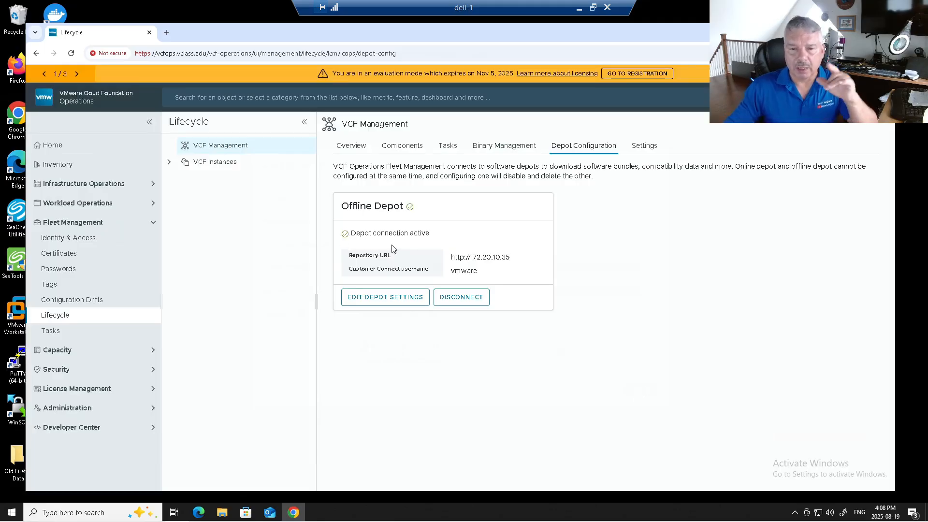
Mark the identity broker 9.0.0.0 install binary for download, then bring up File Explorer
click(500, 146)
click(474, 175)
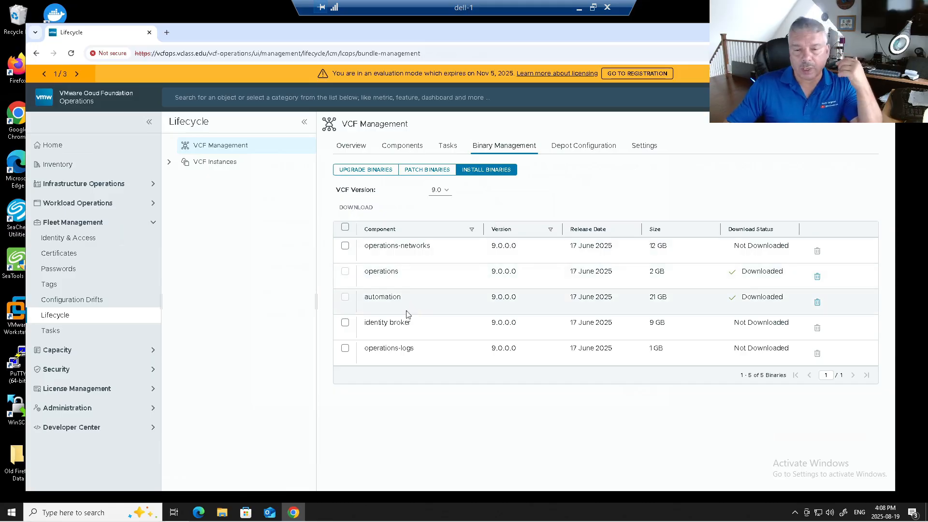
click(346, 325)
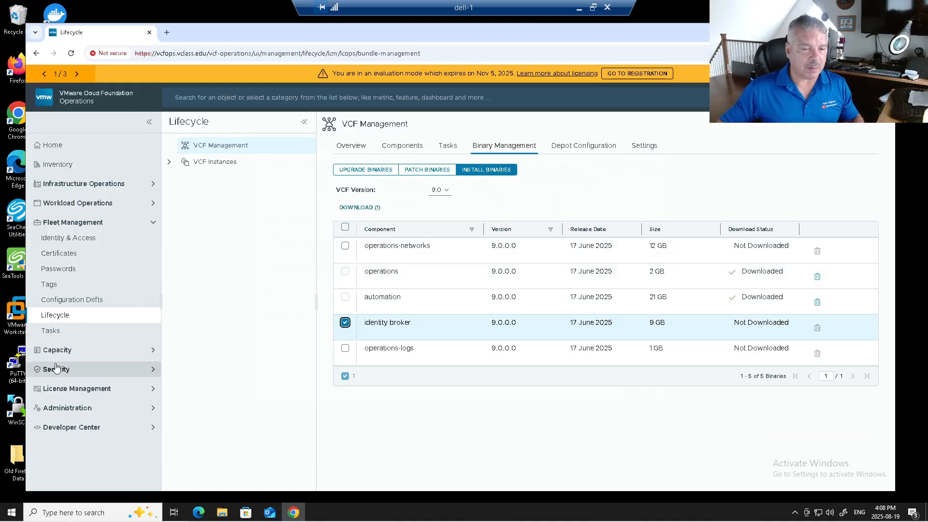
click(222, 513)
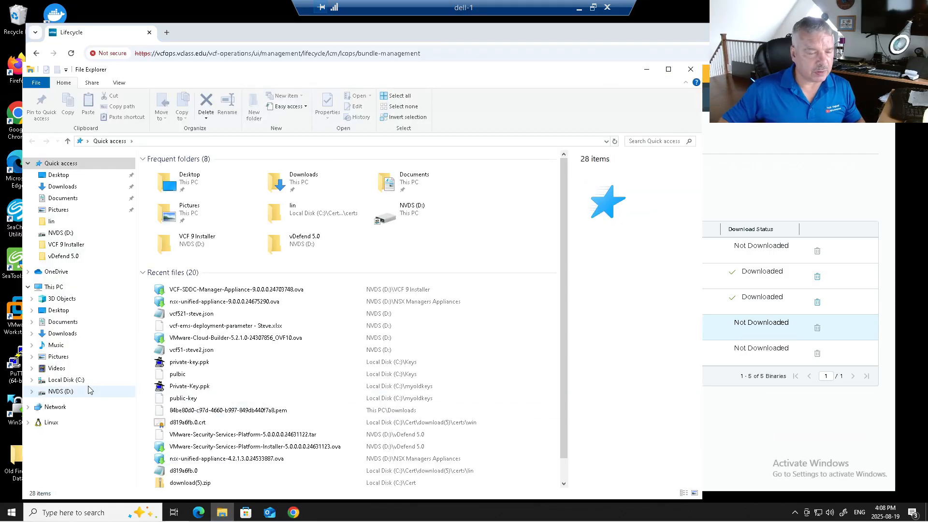
Locate the identity broker tar file in D:\...\PROD\COMP\VIDB, then close File Explorer
click(89, 390)
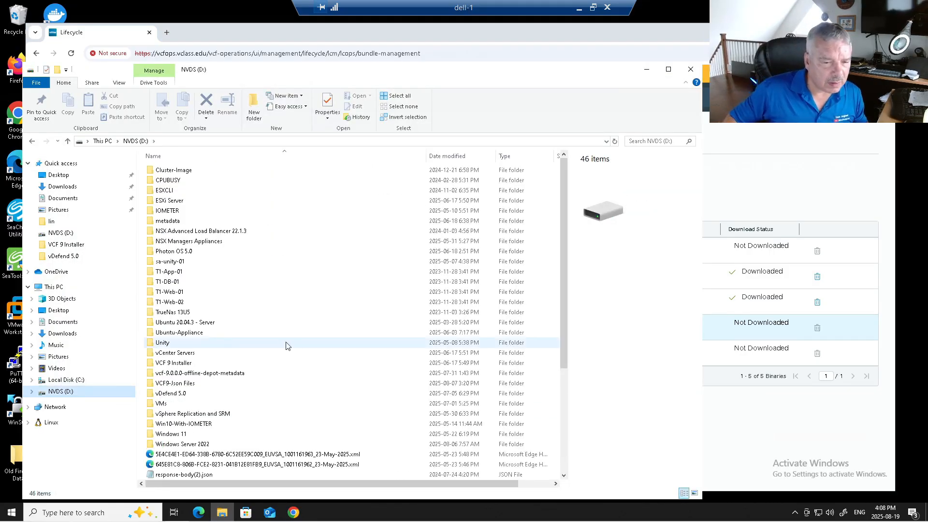
double_click(251, 372)
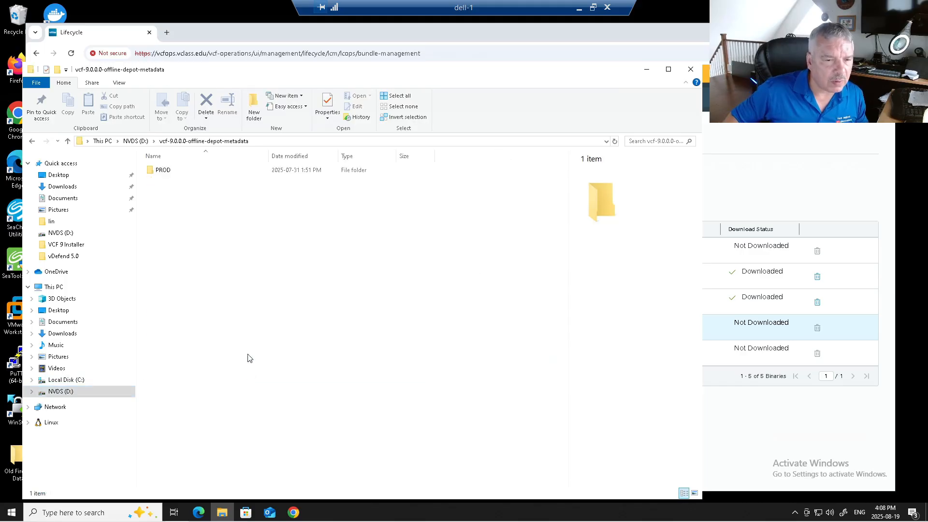
double_click(162, 171)
double_click(162, 170)
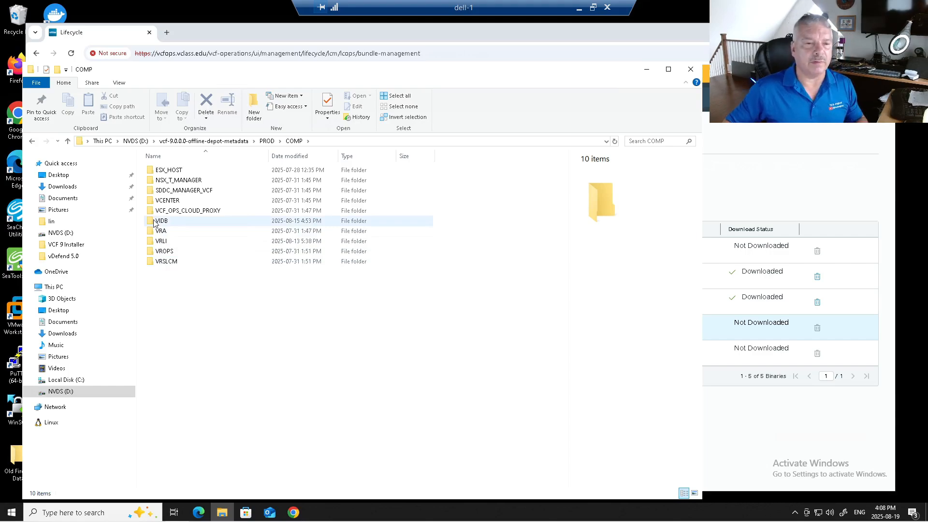
double_click(155, 223)
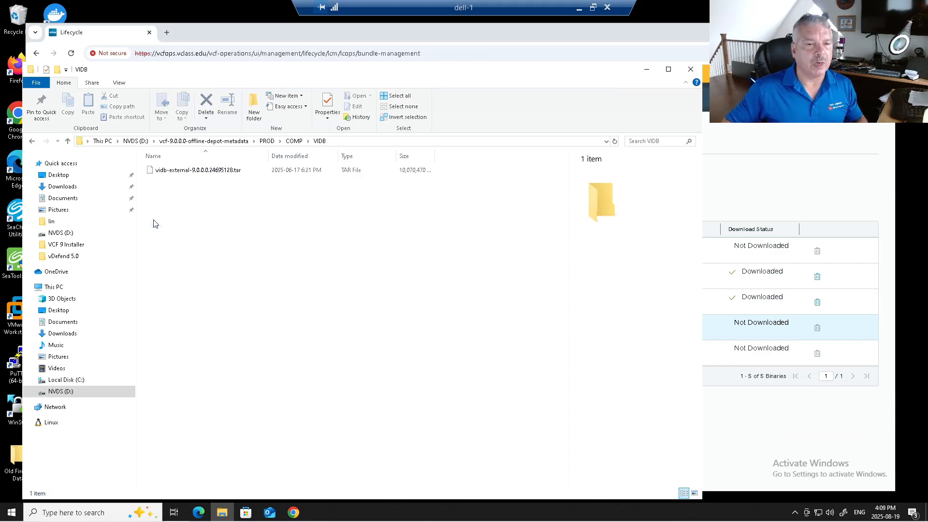
click(170, 172)
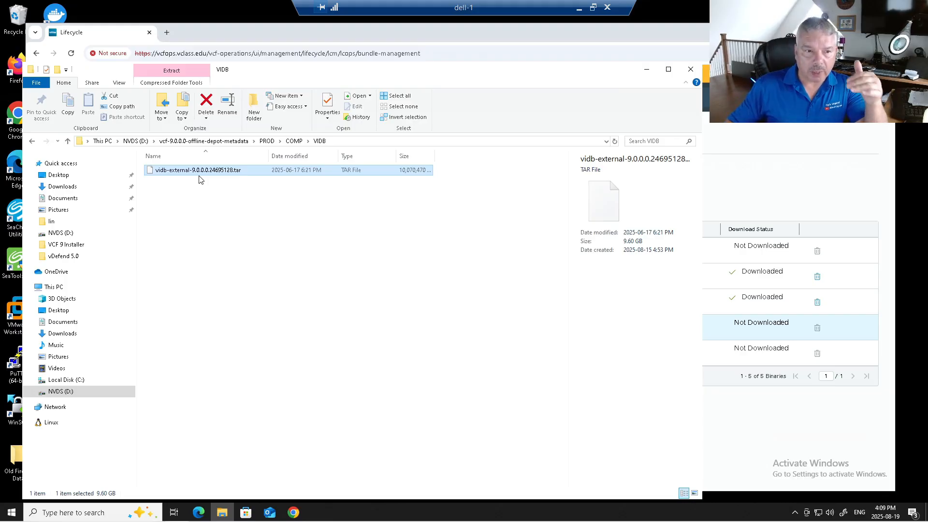
click(690, 70)
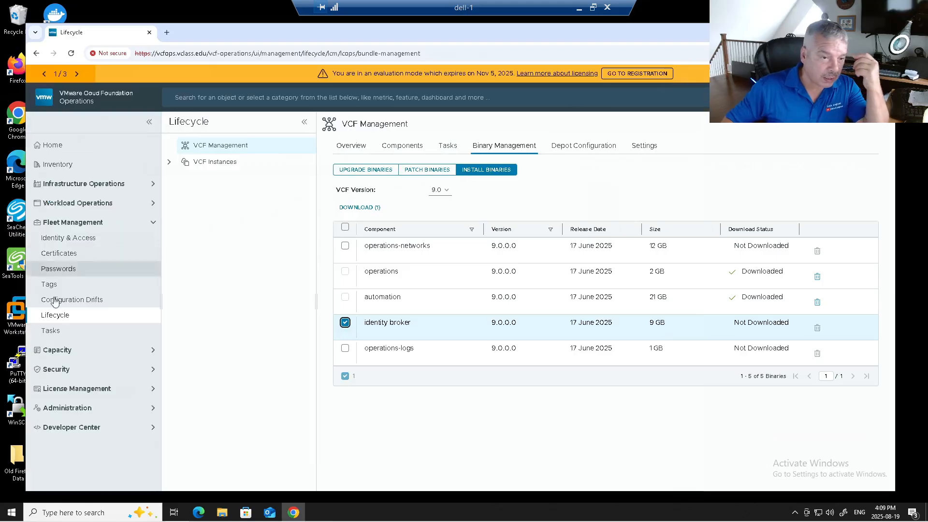
double_click(16, 408)
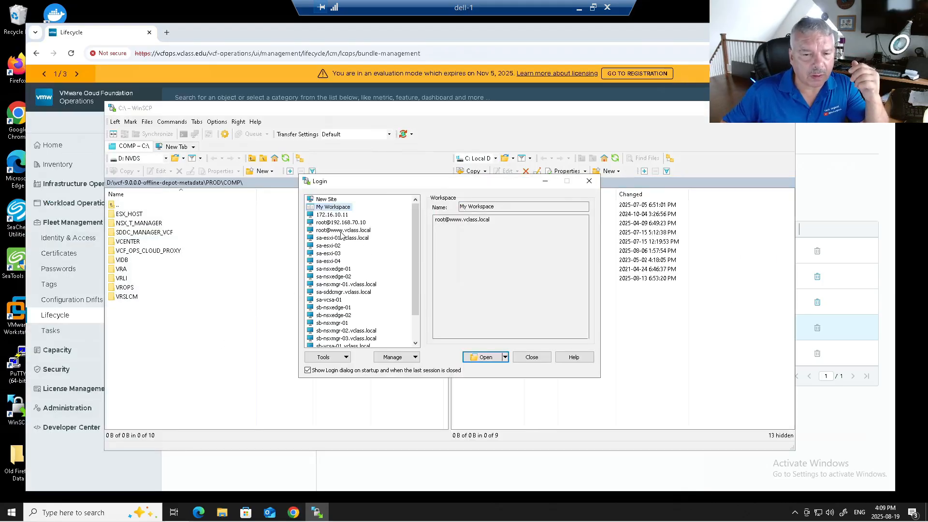
click(343, 230)
click(498, 358)
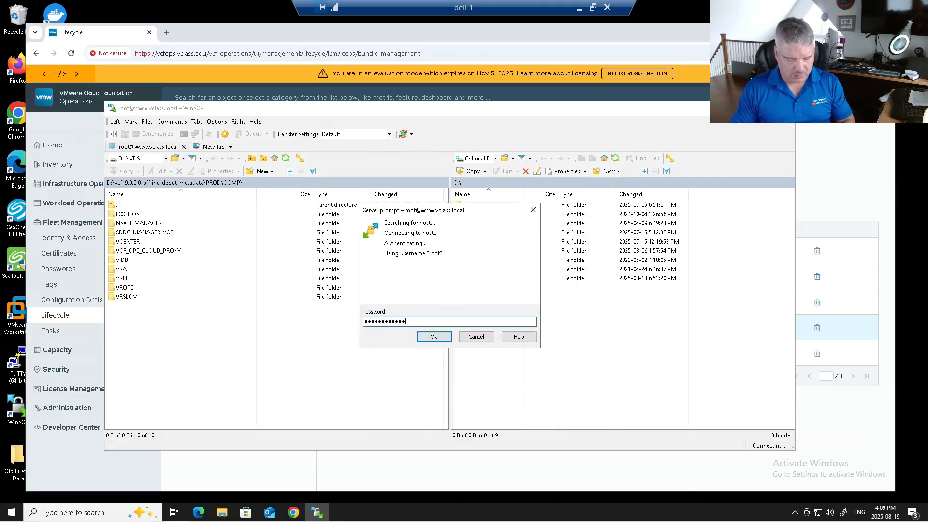
key(Return)
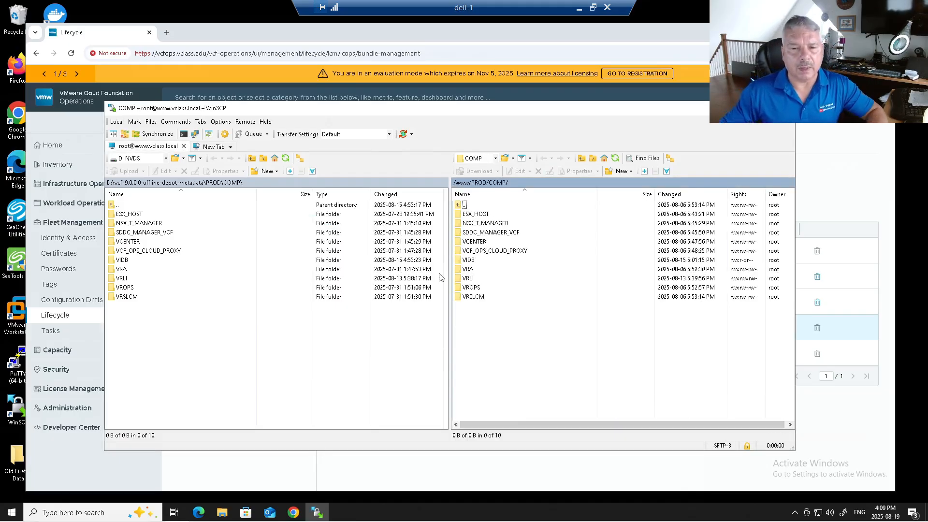
Browse the remote side to /www/PROD/COMP and select the VIDB folder
double_click(462, 204)
double_click(463, 205)
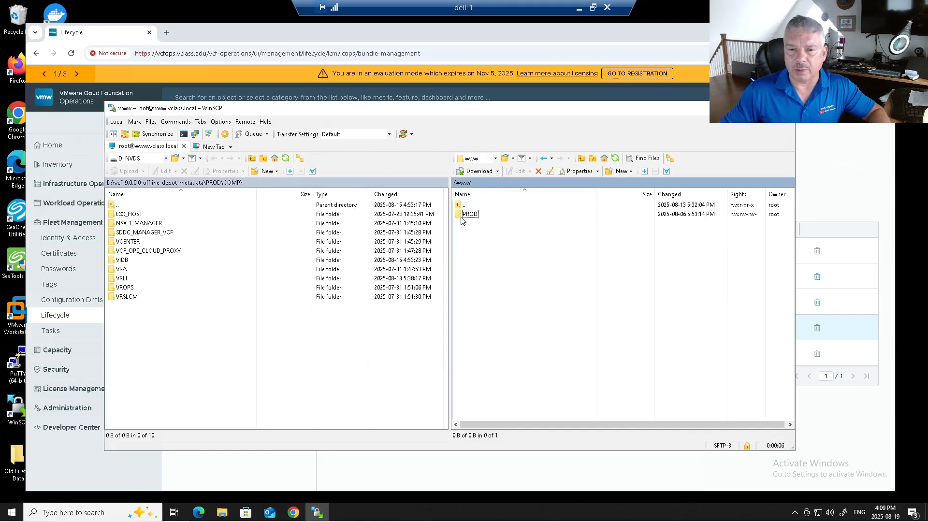
double_click(466, 214)
double_click(465, 214)
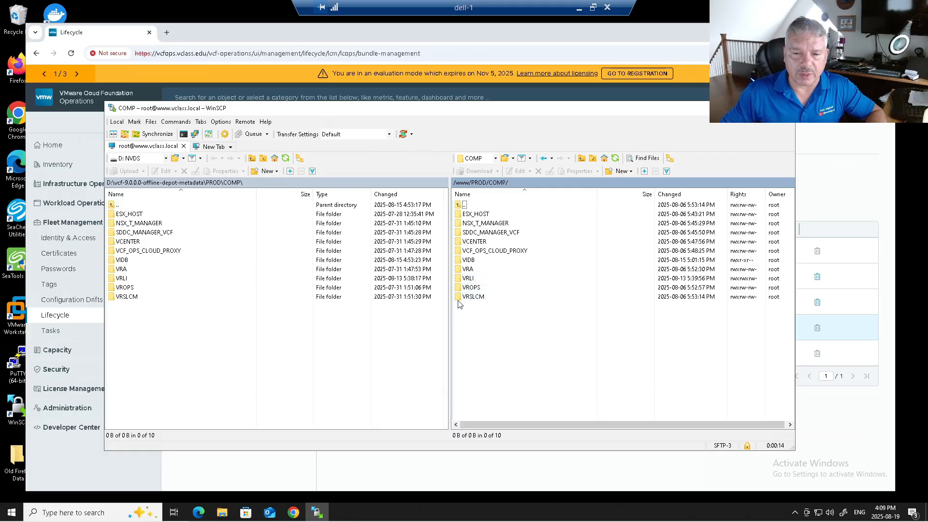
click(460, 260)
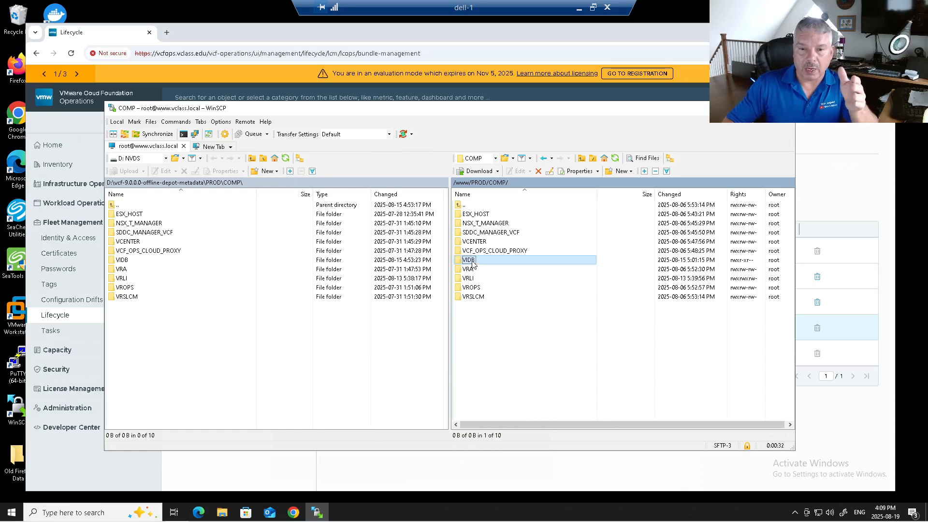
double_click(472, 261)
double_click(463, 206)
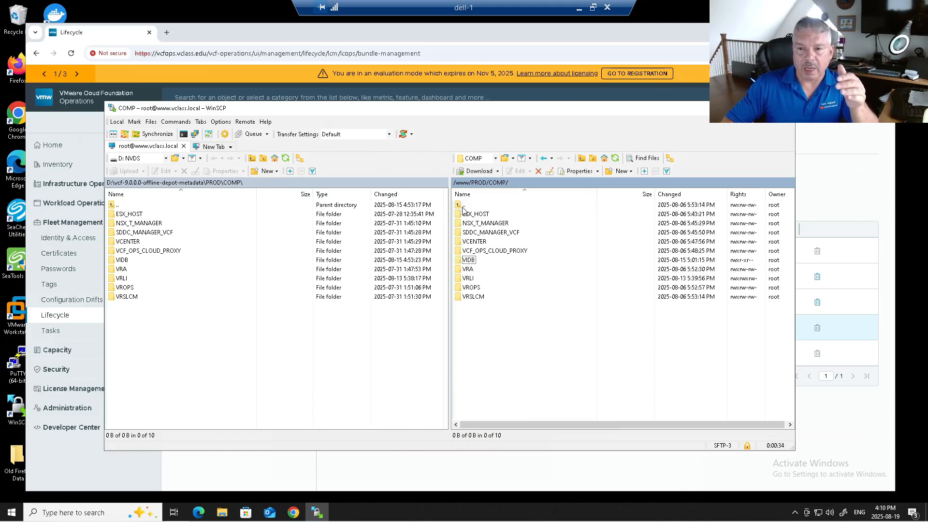
click(469, 261)
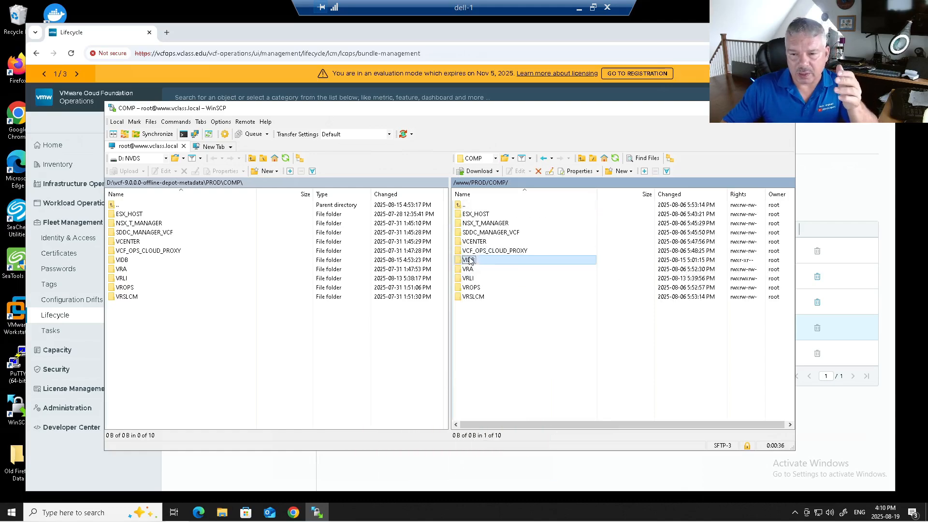
Review the remote VIDB folder's permissions without changes, then return to the browser
right_click(565, 267)
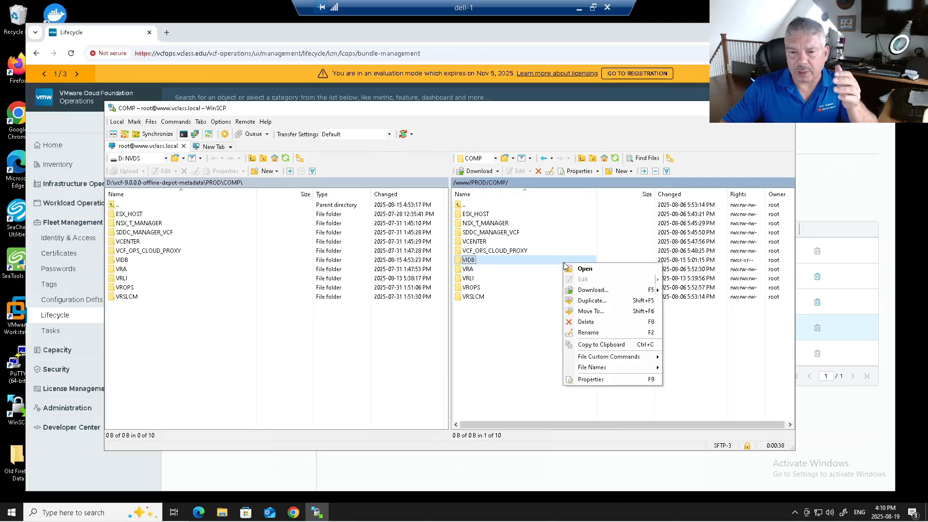
click(590, 379)
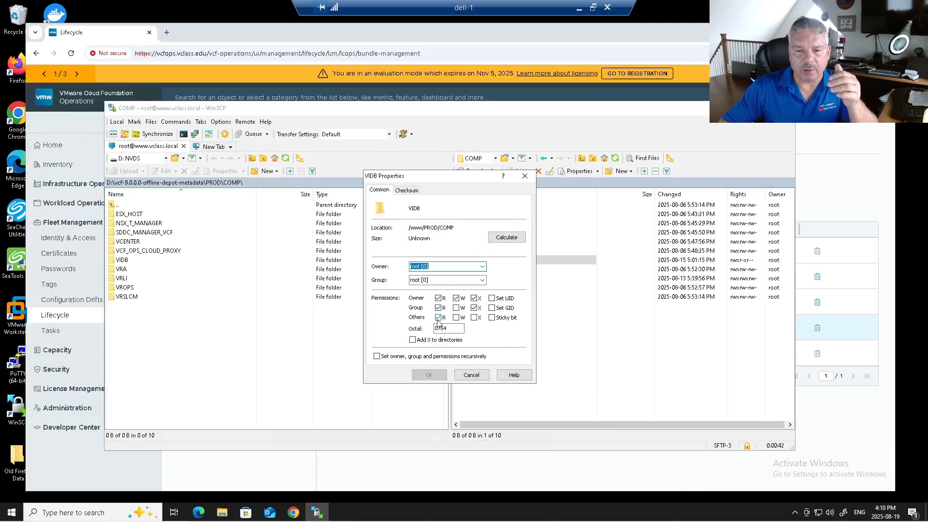
click(474, 377)
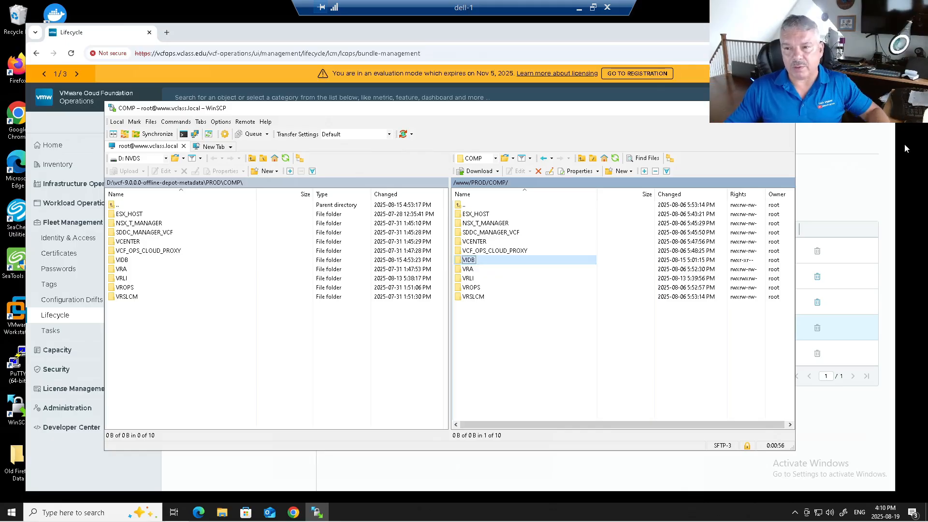
click(836, 164)
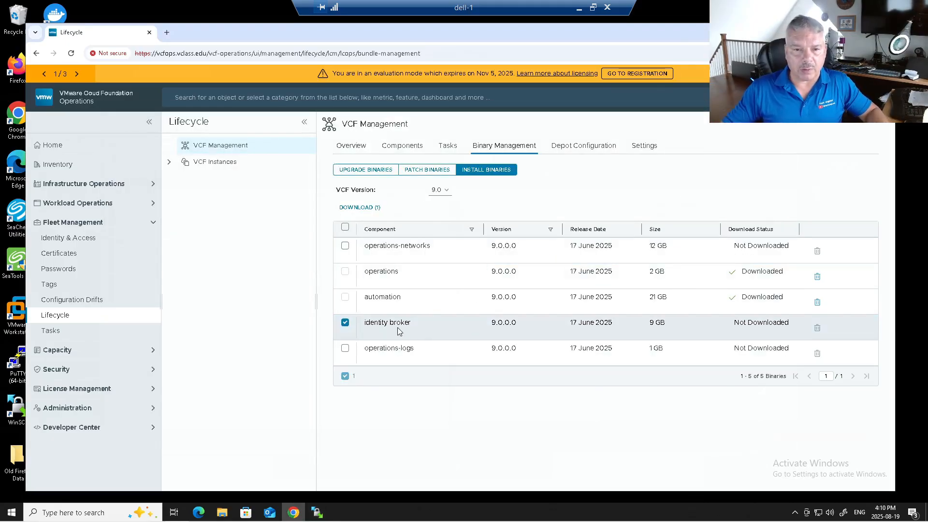
Download the identity broker binary, then view the Identity & Access single sign-on read-me
click(359, 209)
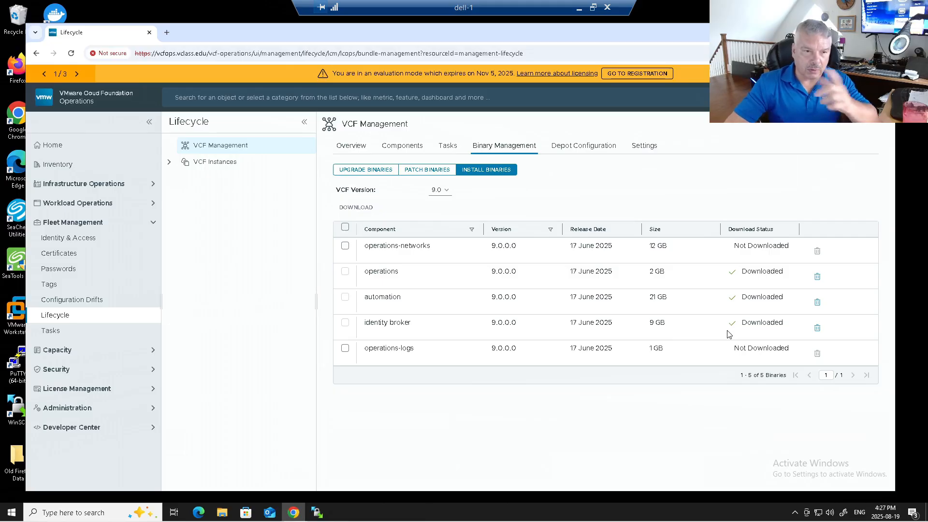
click(93, 239)
scroll(309, 276, down, 1)
scroll(309, 277, down, 3)
scroll(234, 217, up, 5)
Confirm the five SSO prerequisites, including Enhanced Linked Mode disabled and All Objects scope, and continue
drag(223, 187, 348, 213)
click(348, 213)
scroll(359, 249, down, 4)
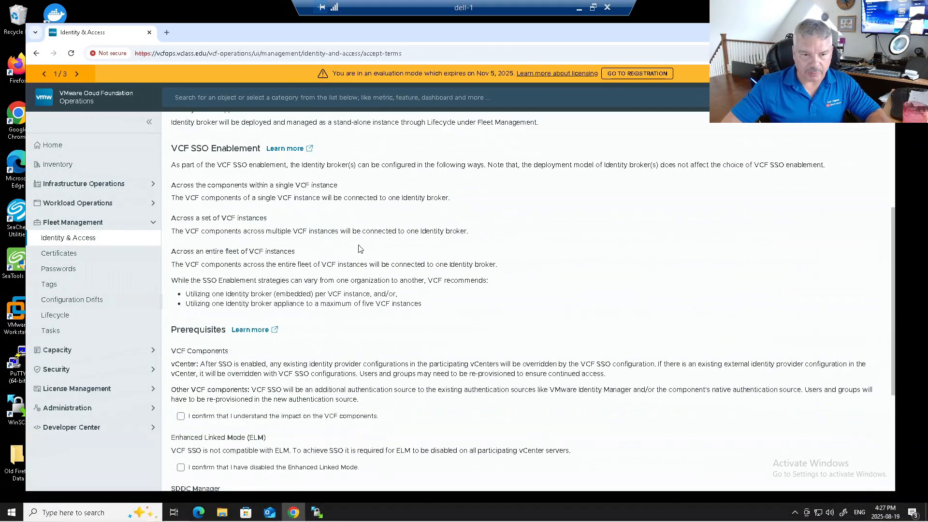
scroll(360, 249, down, 3)
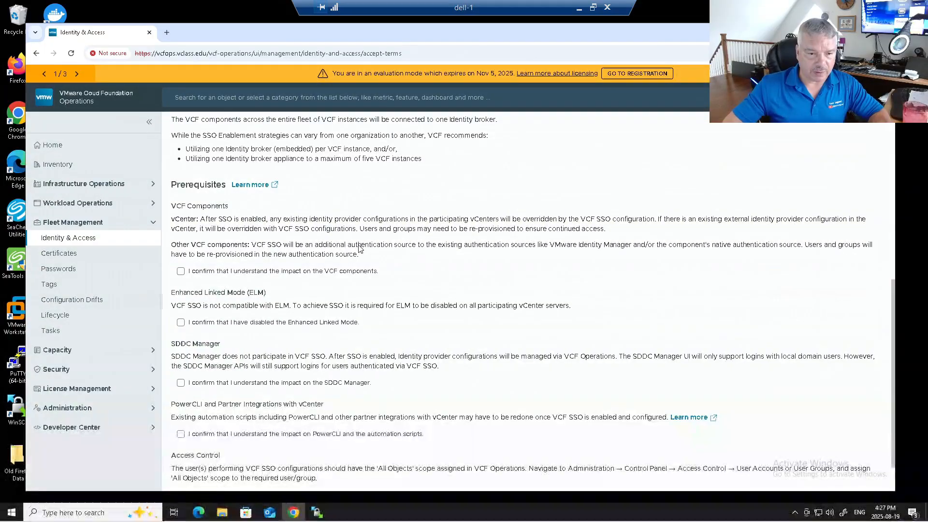
scroll(359, 245, down, 1)
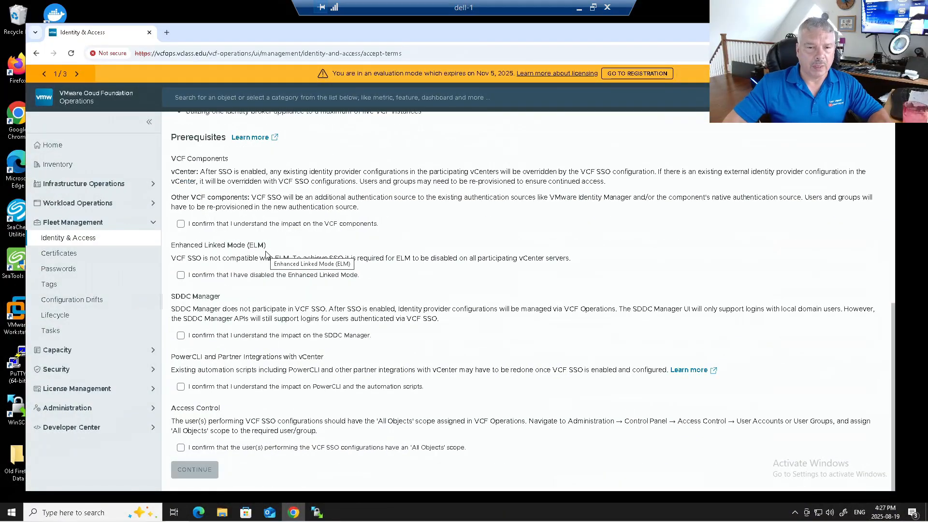
click(181, 224)
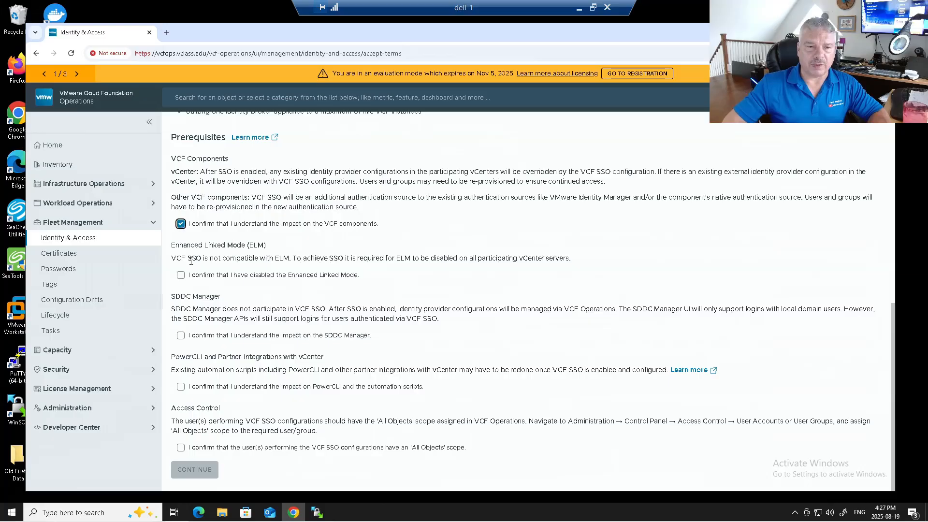
click(181, 275)
click(180, 336)
click(181, 386)
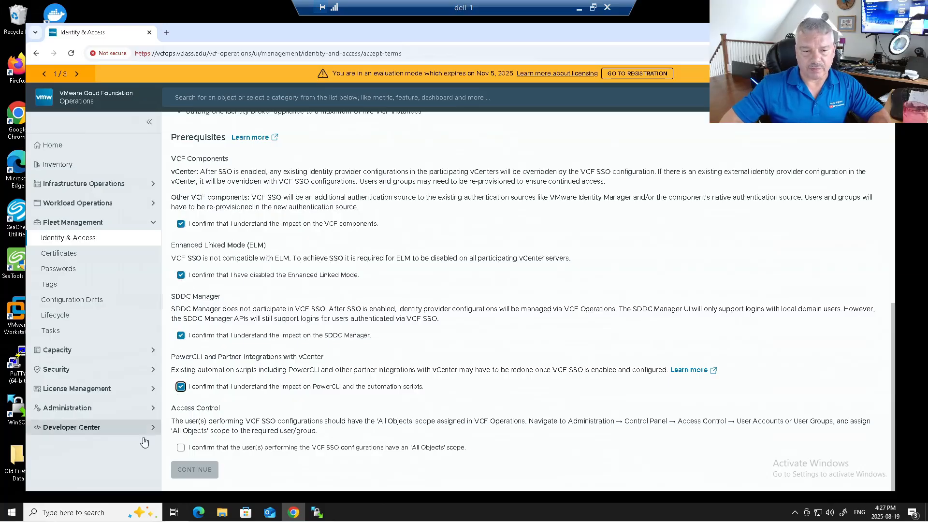
click(180, 448)
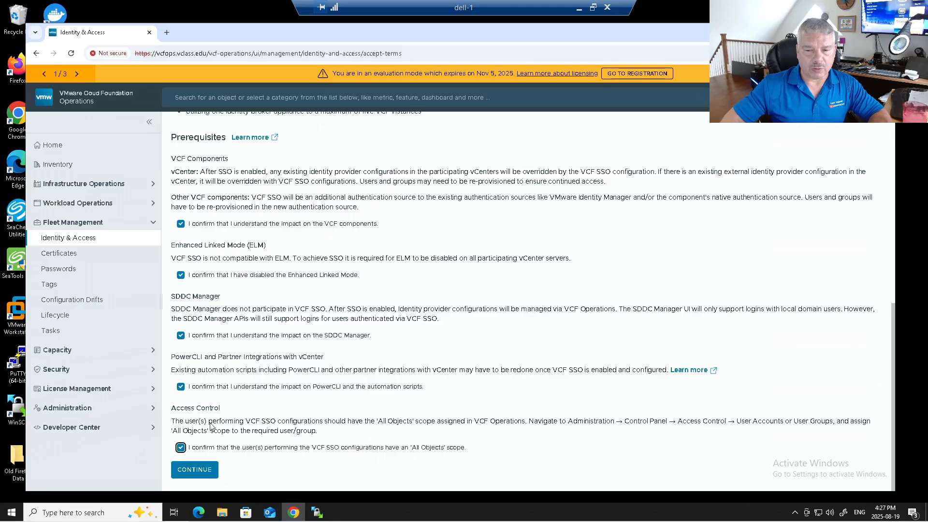
click(203, 471)
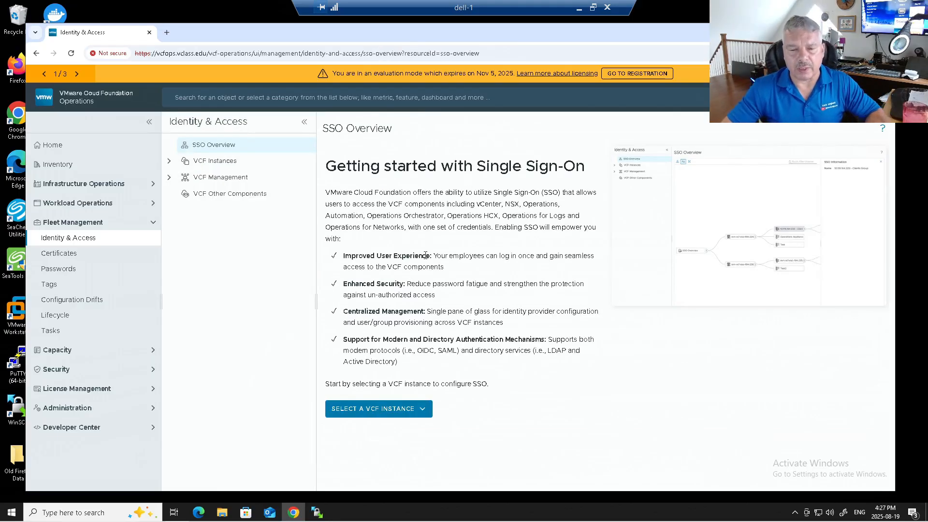
Choose MYvcf and the identity broker appliance mode, then go to Lifecycle since none exists
click(394, 411)
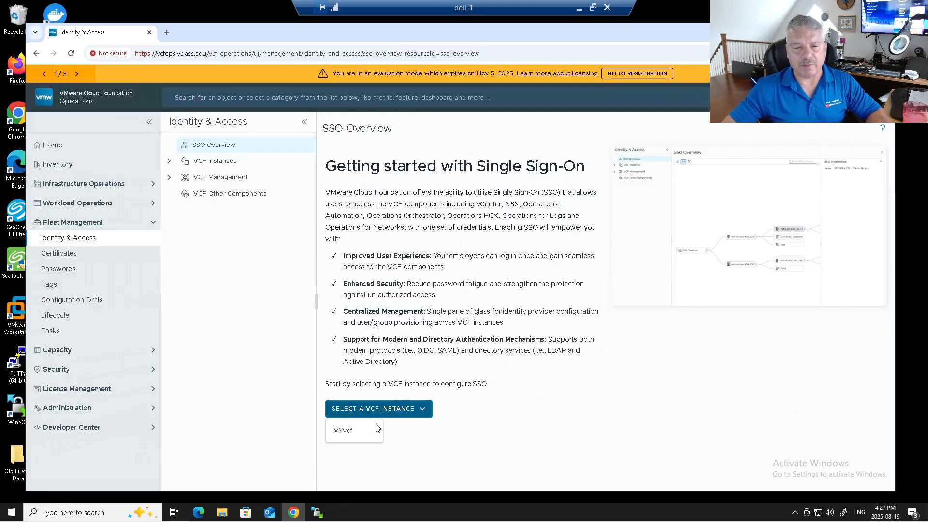
click(350, 430)
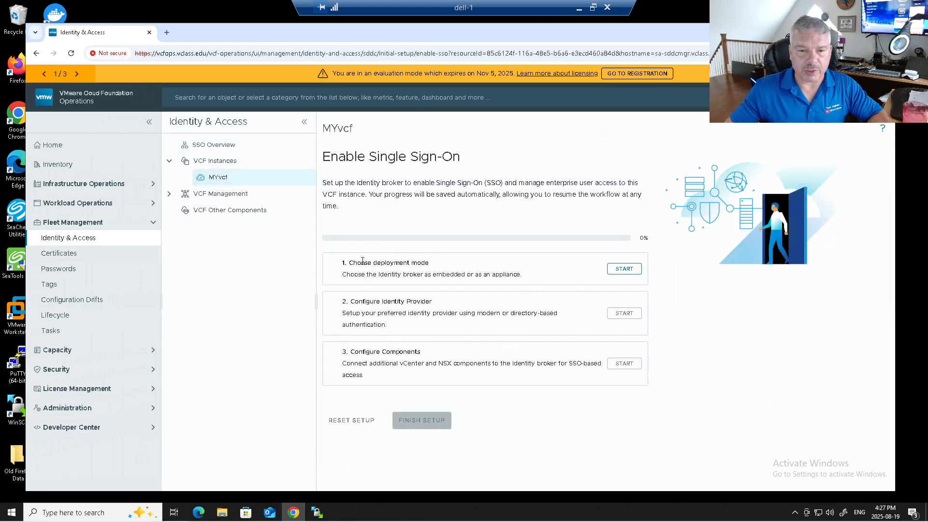
click(621, 270)
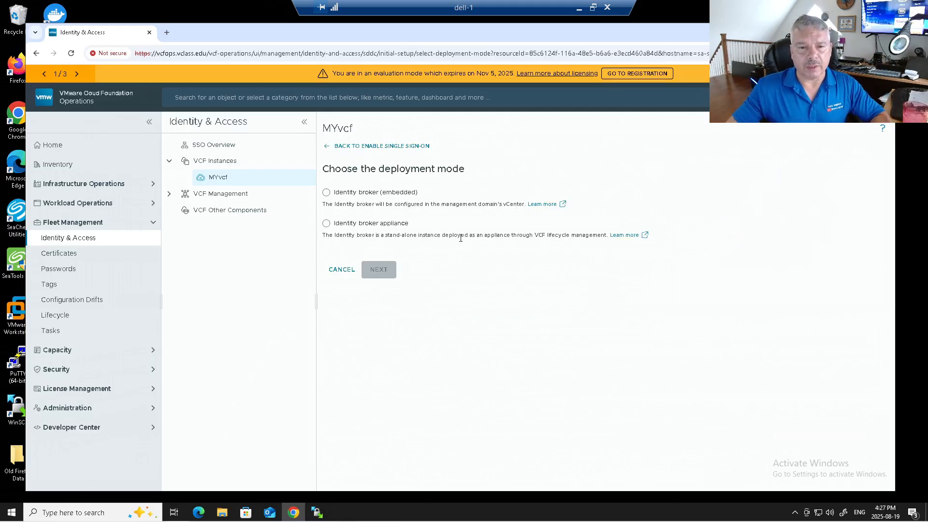
click(341, 225)
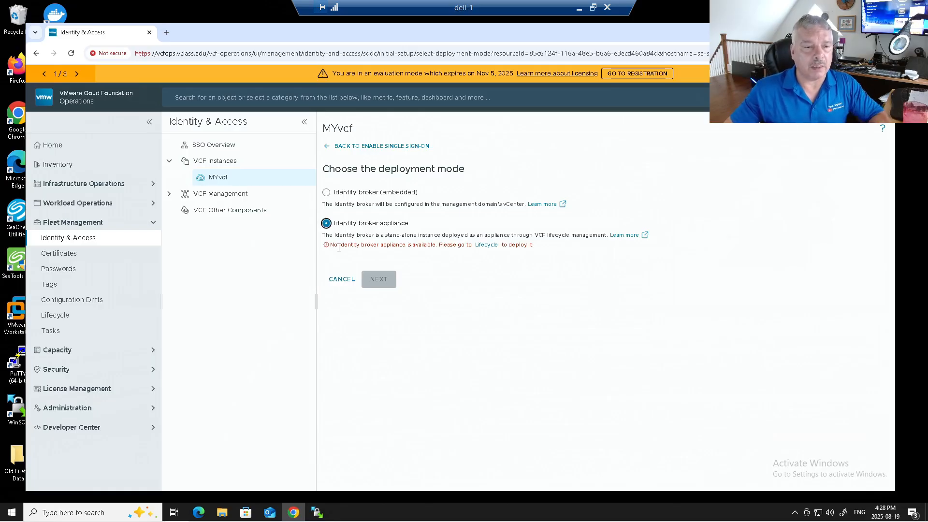
click(43, 319)
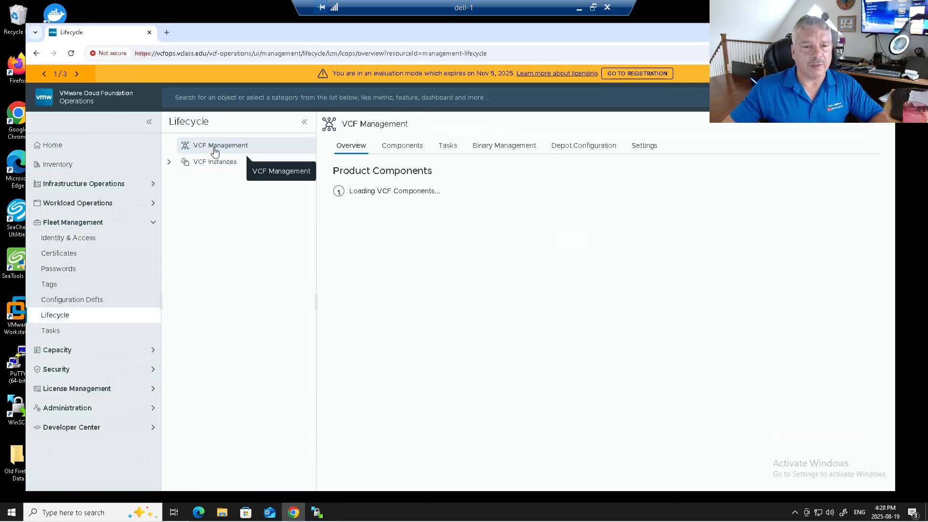
Resume the identity broker's draft deployment from the VCF Management components
click(214, 148)
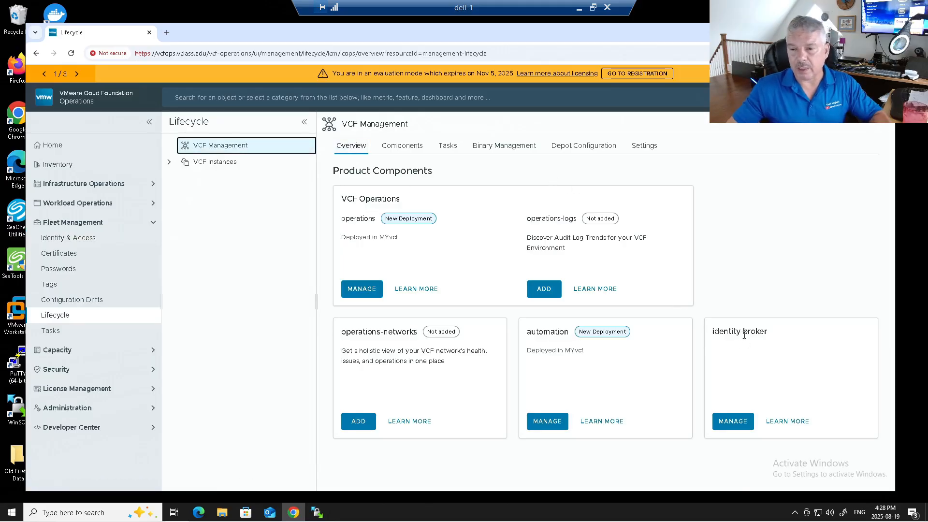
click(735, 423)
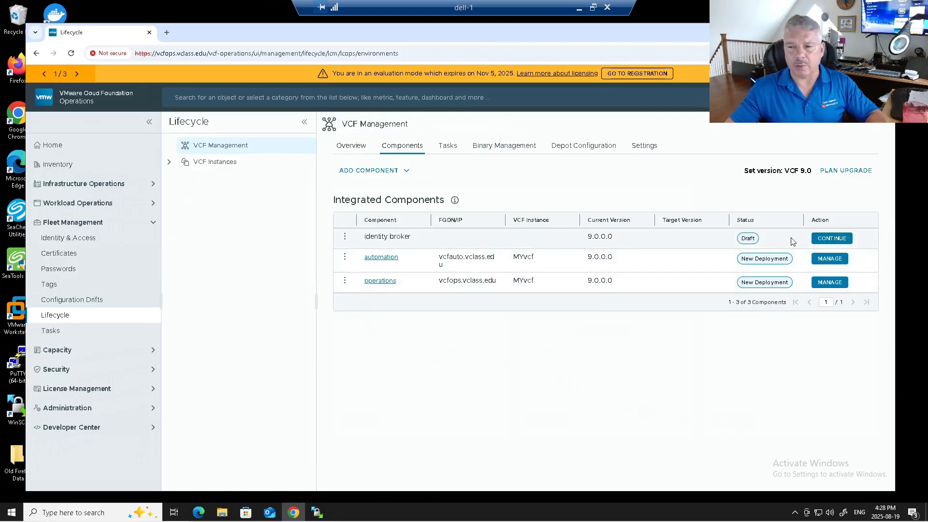
click(830, 239)
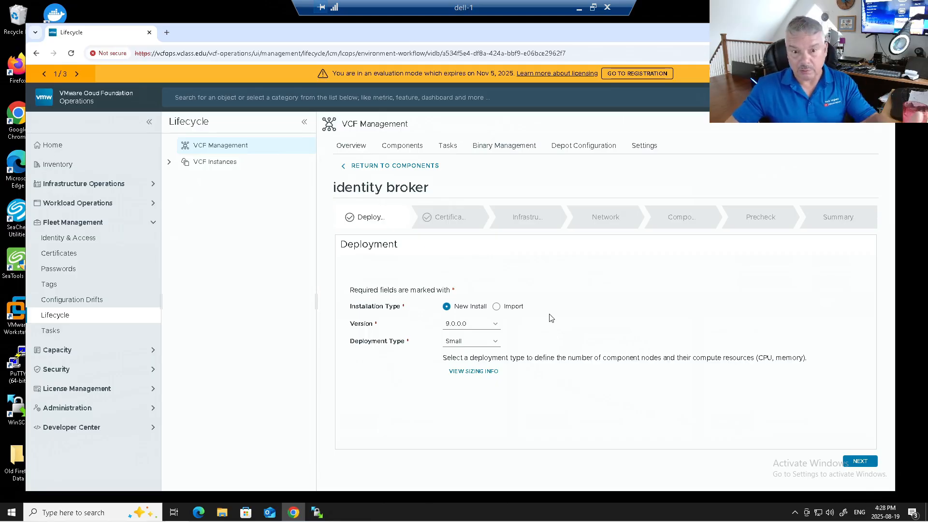
Keep Small as the deployment type, review its sizing info, and continue to Certificate
click(485, 342)
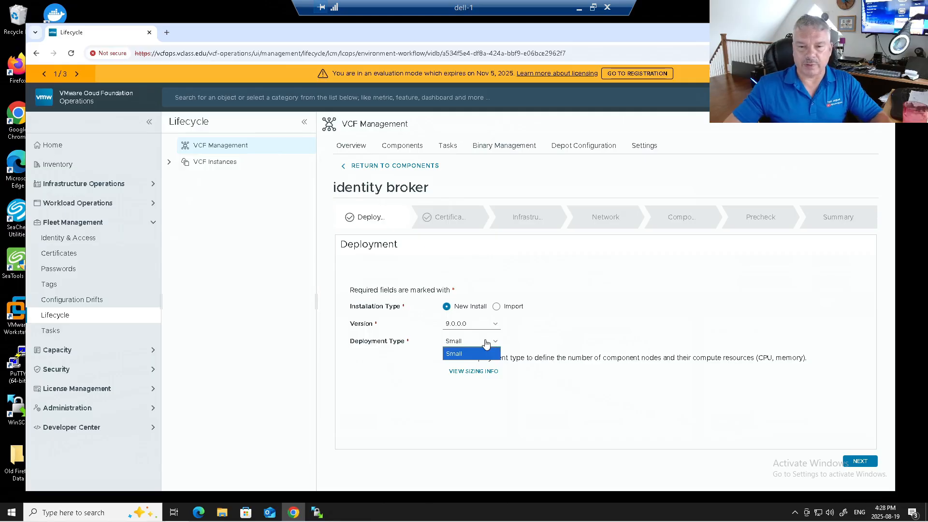
click(485, 342)
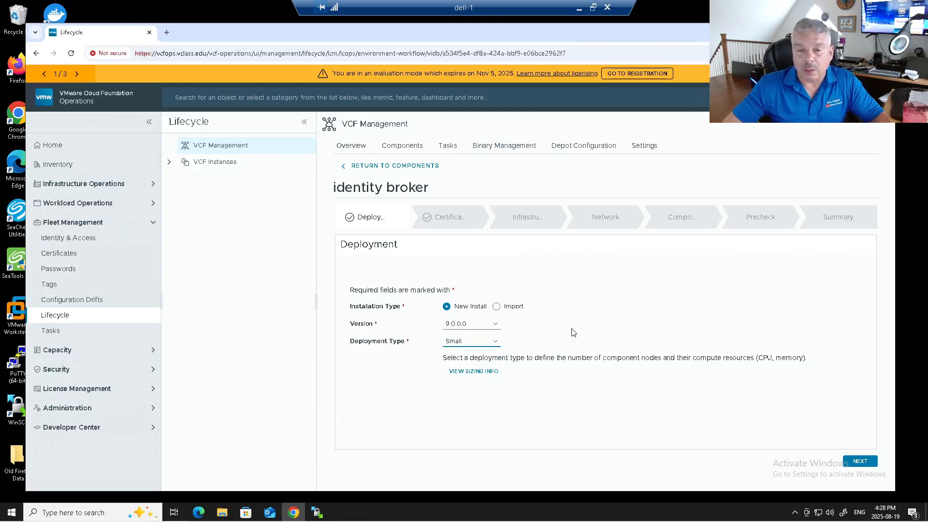
click(472, 371)
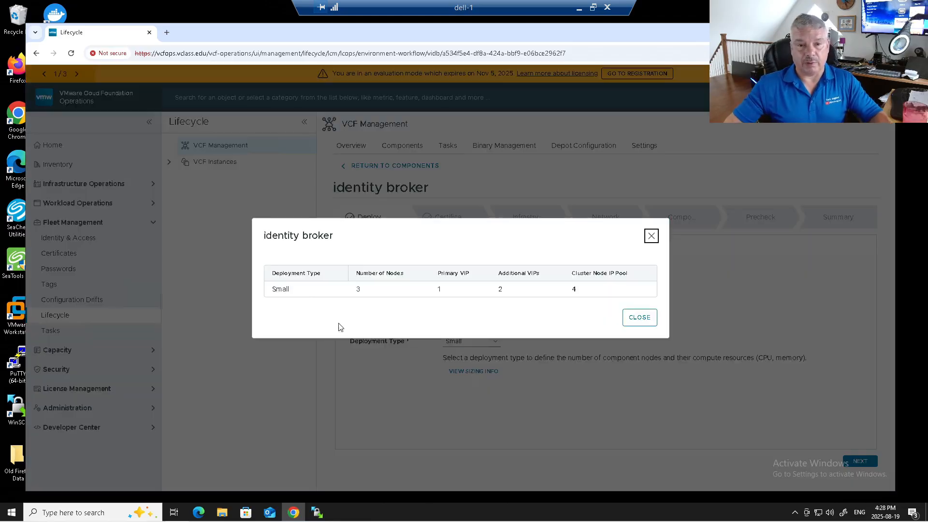
click(651, 235)
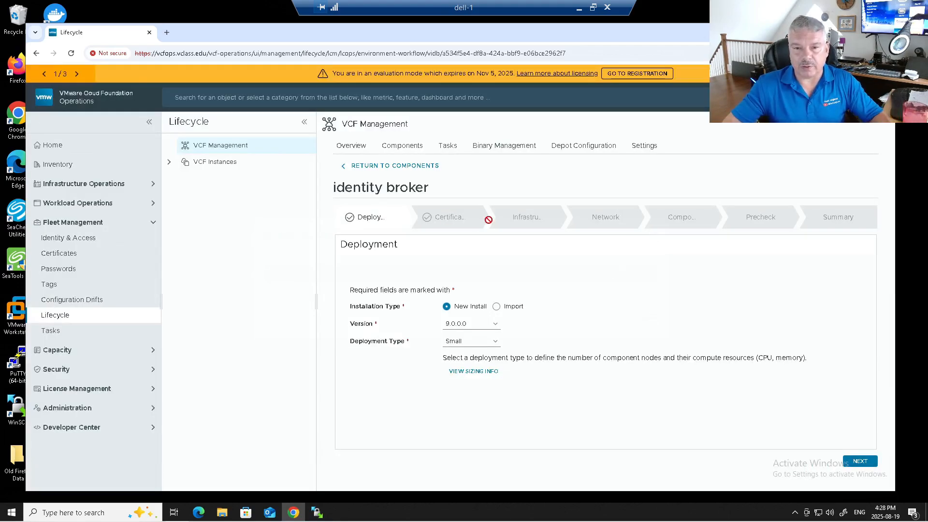
click(859, 461)
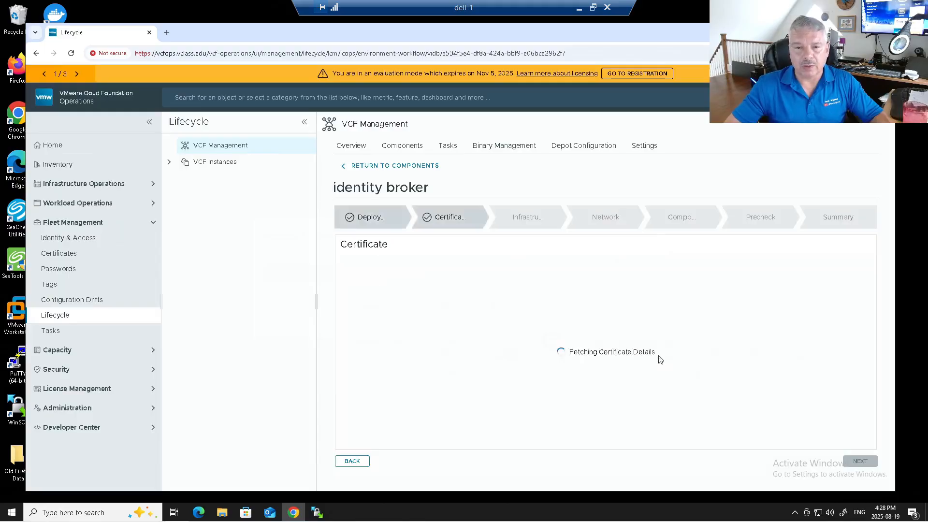
Check the existing certificates, then bring up the options for adding a certificate
click(463, 297)
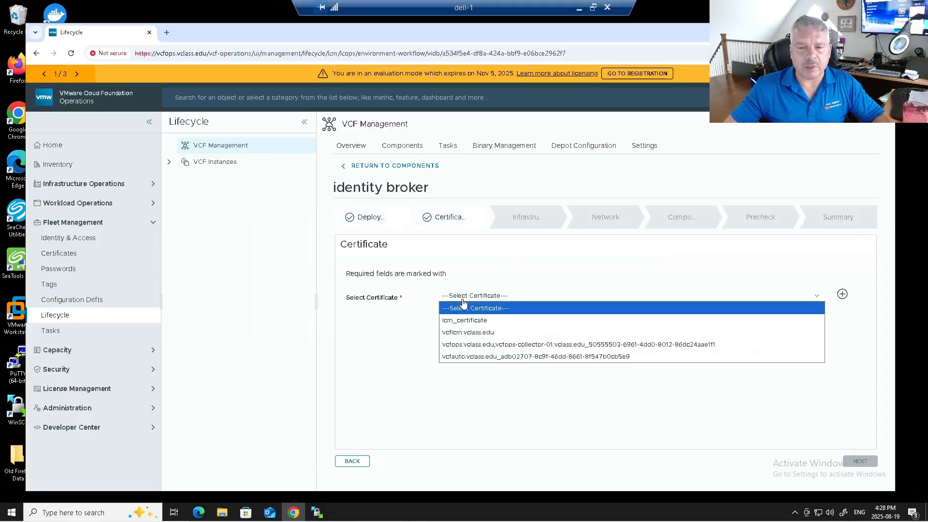
click(462, 304)
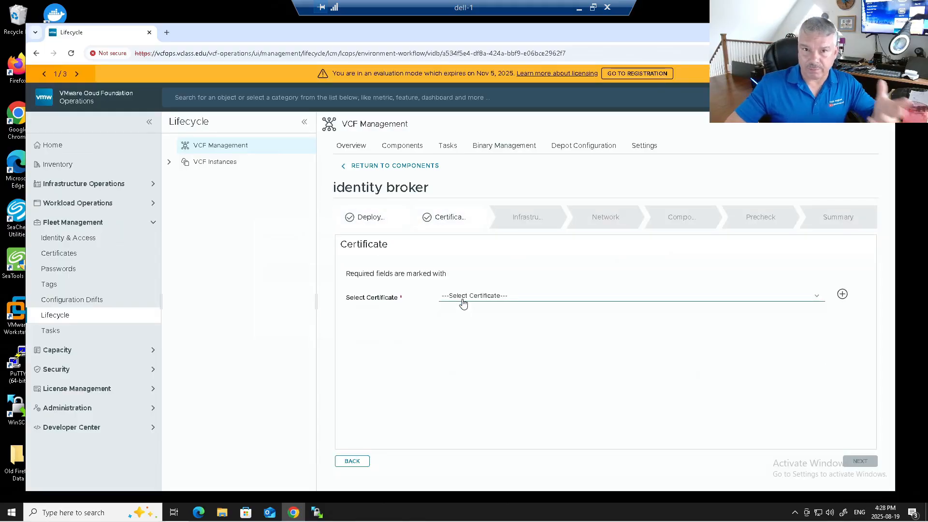
click(841, 293)
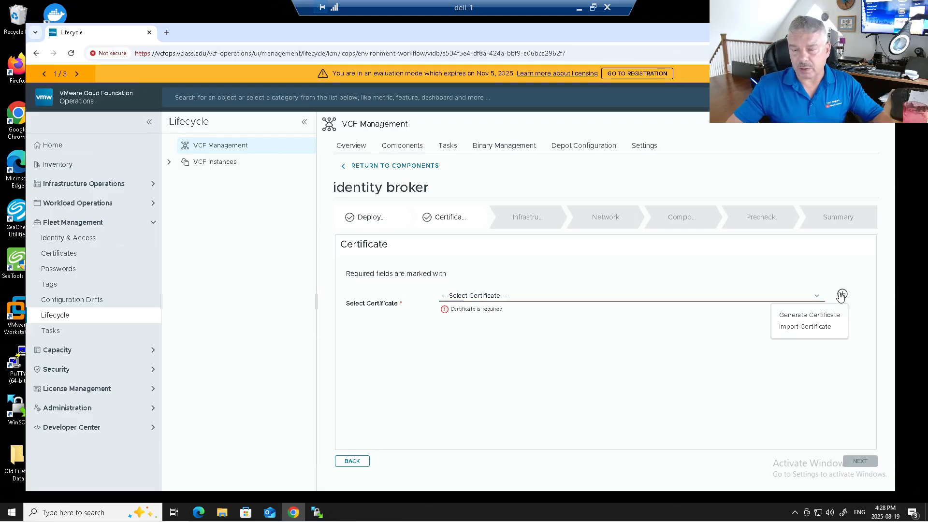
Start a new certificate with alias and CN vcfidb.vclass.edu, organization TechUnglued, unit Youtube
click(788, 316)
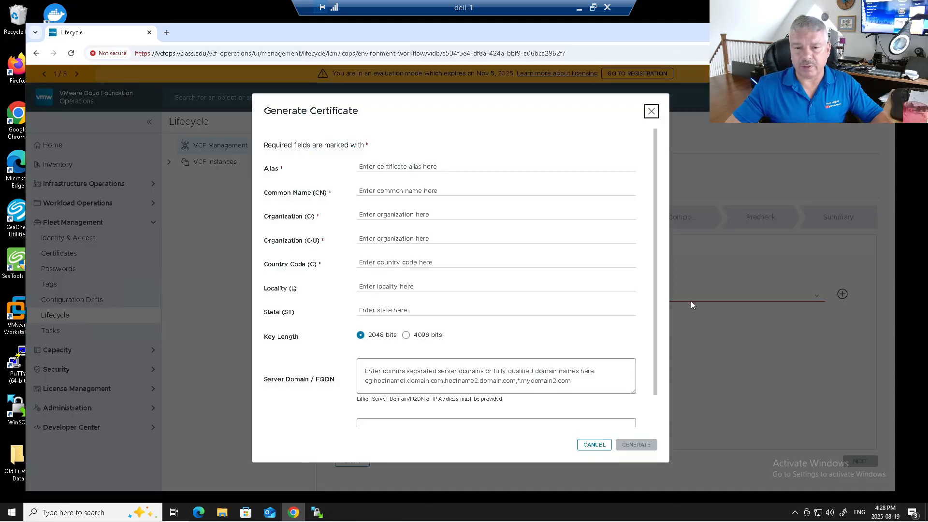
click(379, 168)
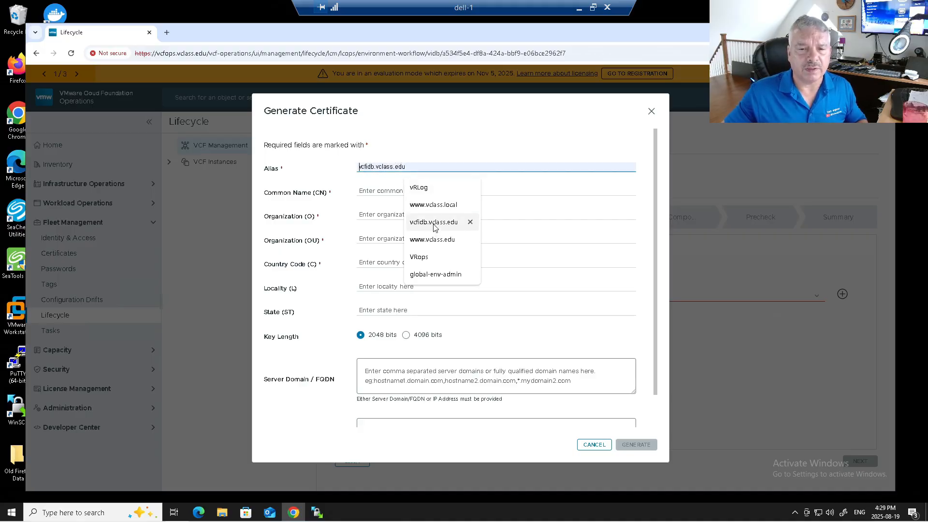
click(433, 223)
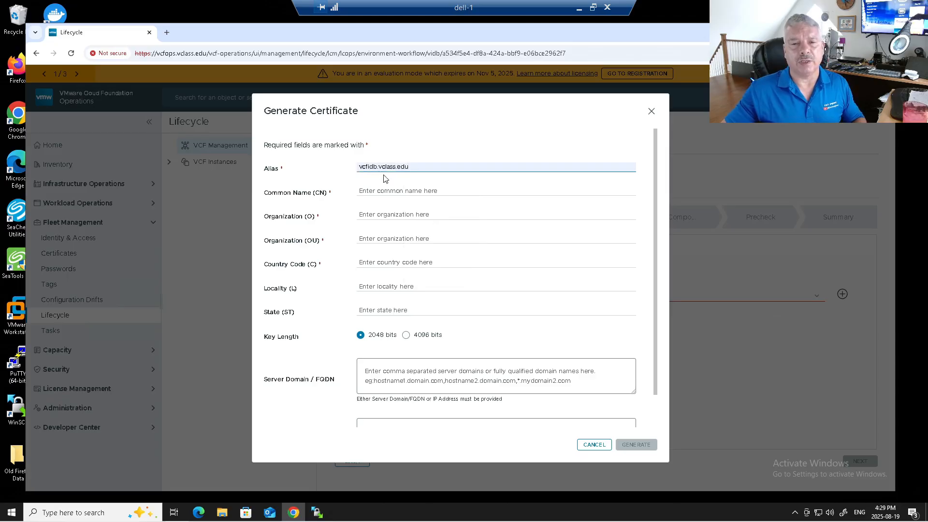
click(380, 193)
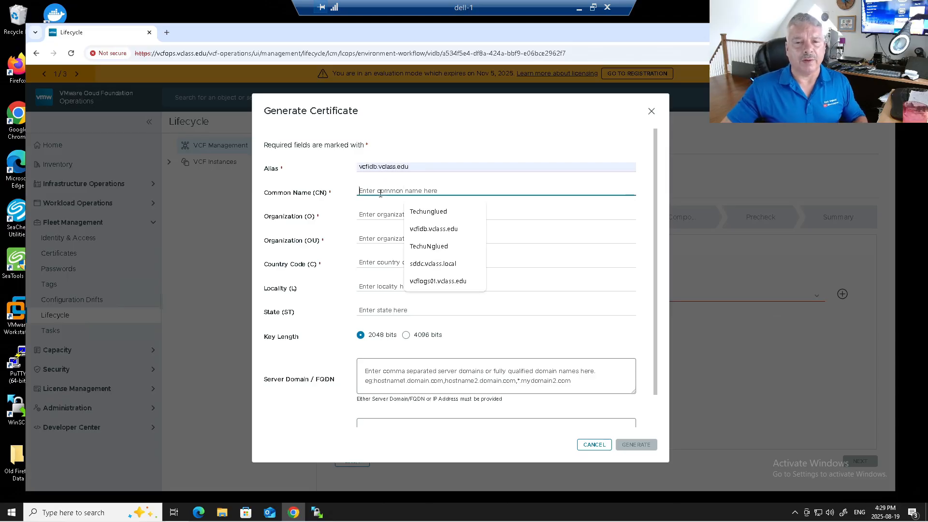
click(436, 231)
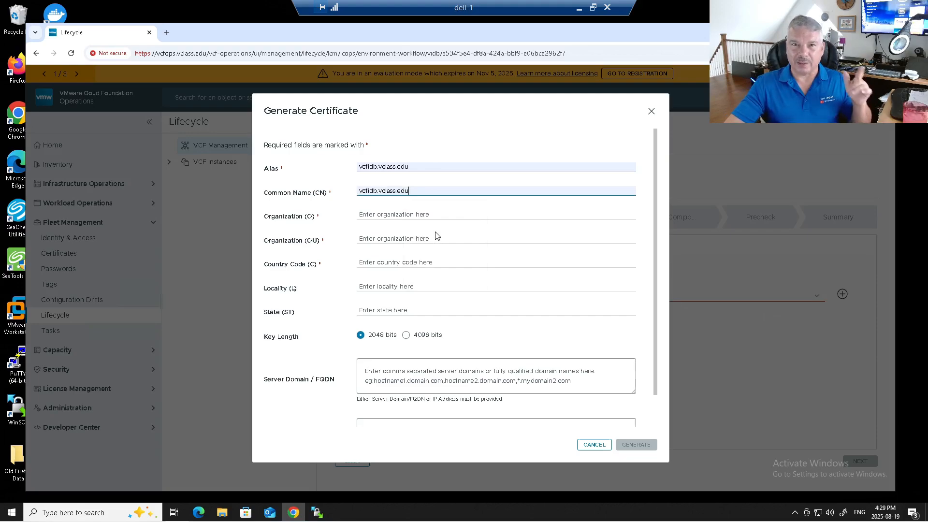
click(383, 215)
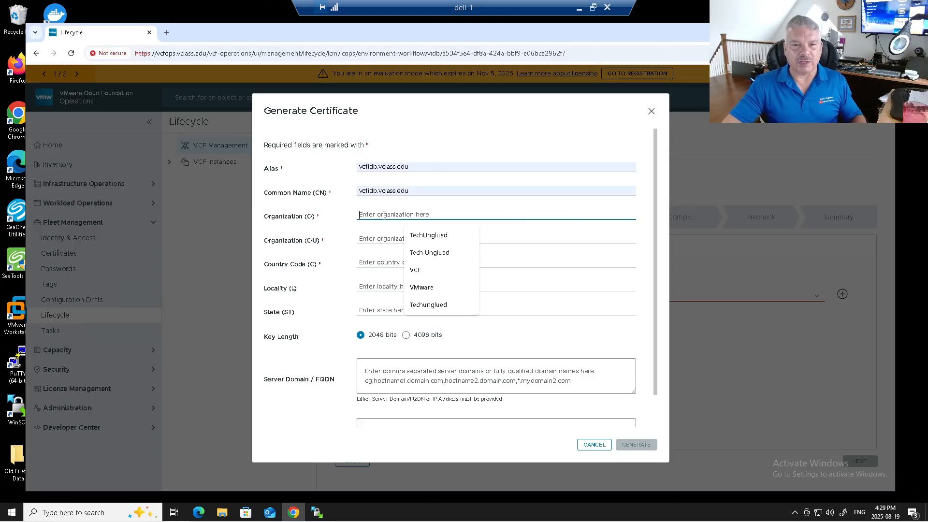
click(425, 239)
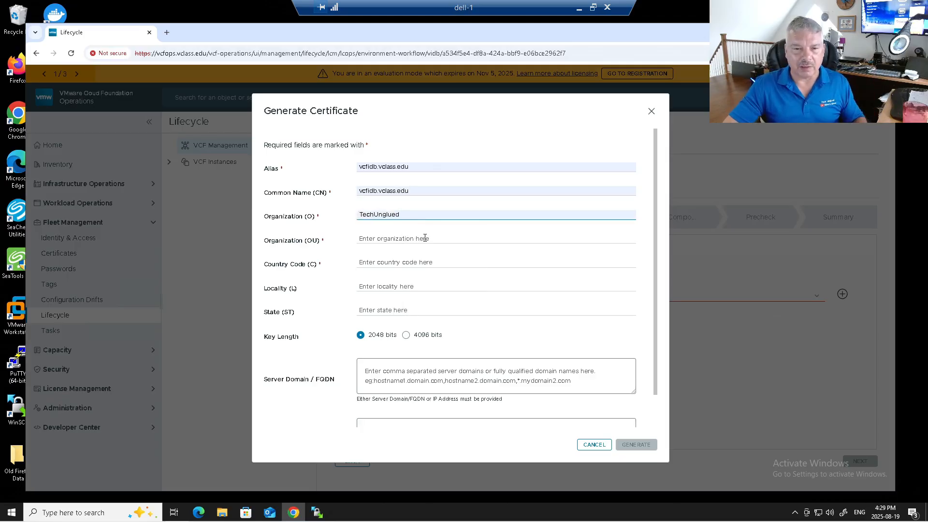
click(389, 238)
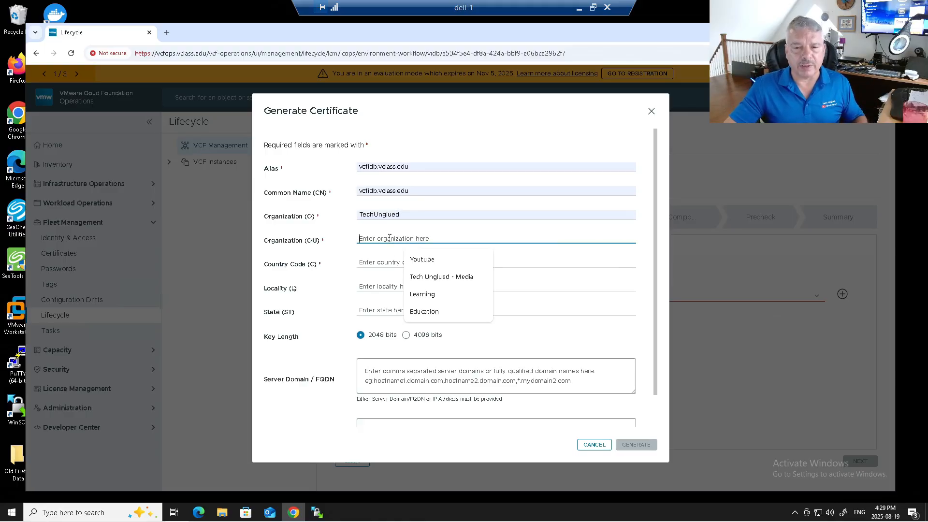
click(426, 259)
Add country CA, locality Buckhorn, state Ontario and server FQDN, then generate the certificate
click(365, 264)
text(CA)
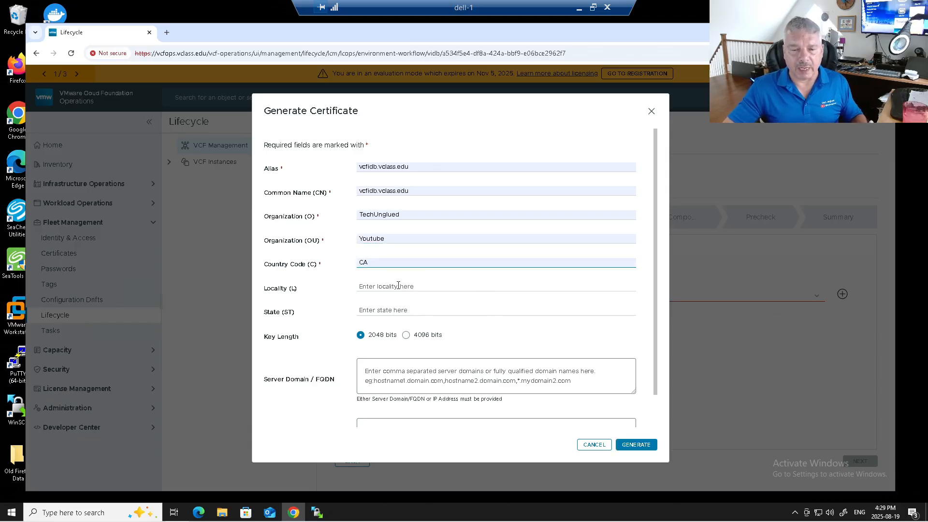
click(387, 286)
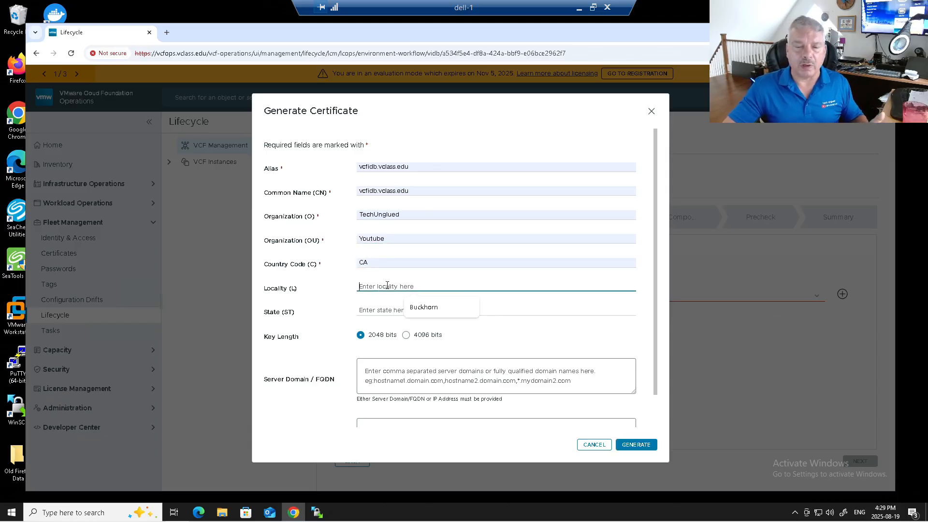
click(423, 308)
click(411, 311)
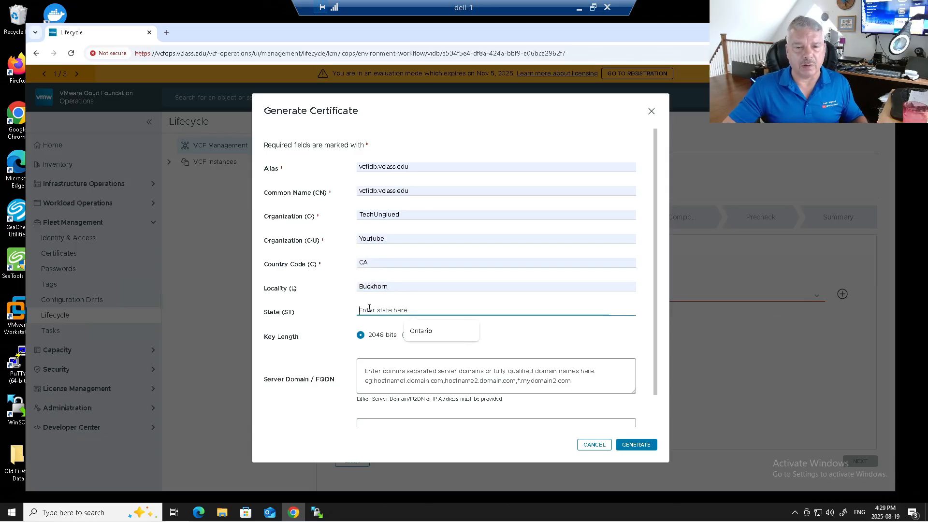
click(413, 332)
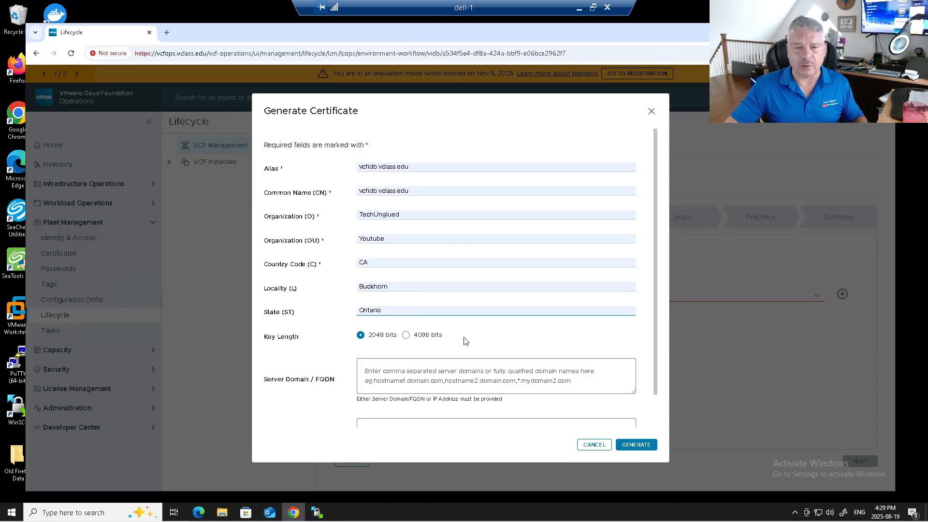
scroll(474, 323, down, 1)
click(390, 339)
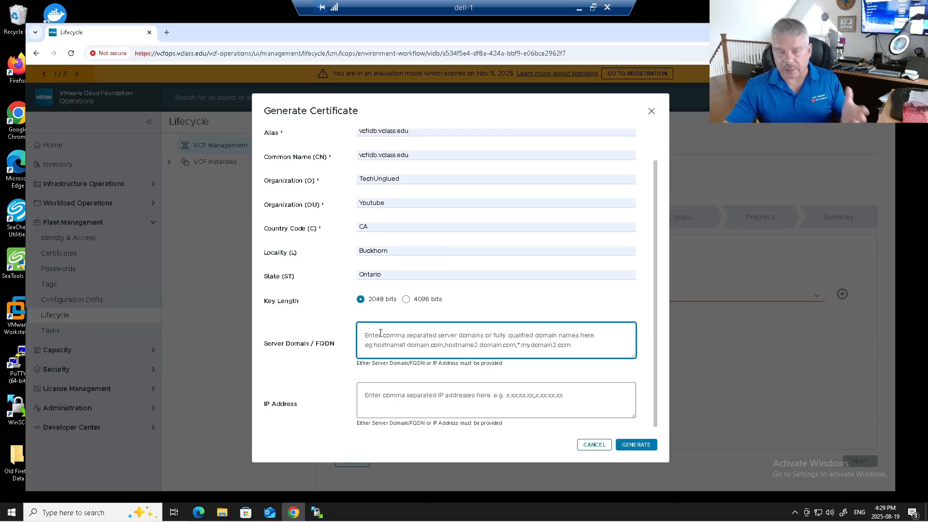
text(cf)
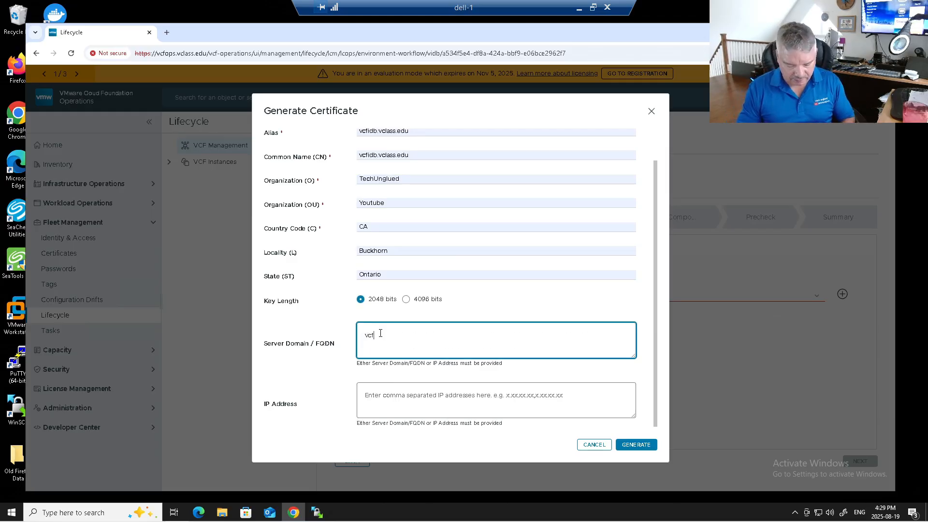
text(idb.vclass.edu)
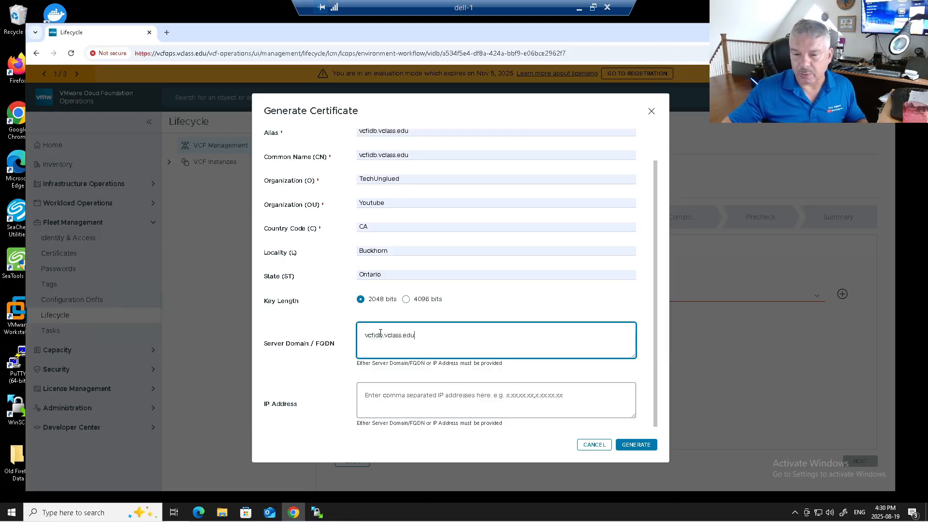
click(633, 443)
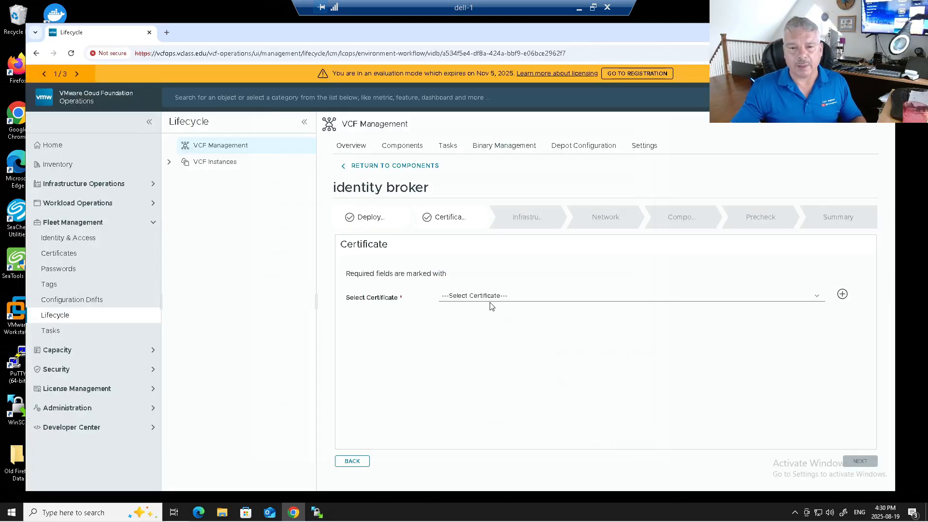
Select the new vcfidb.vclass.edu certificate, review its details, and move on to Infrastructure
click(487, 300)
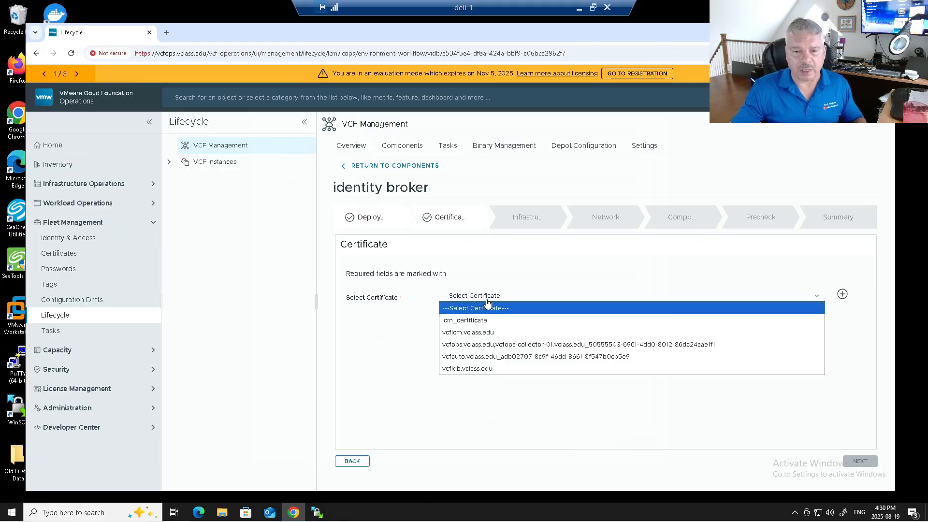
click(476, 370)
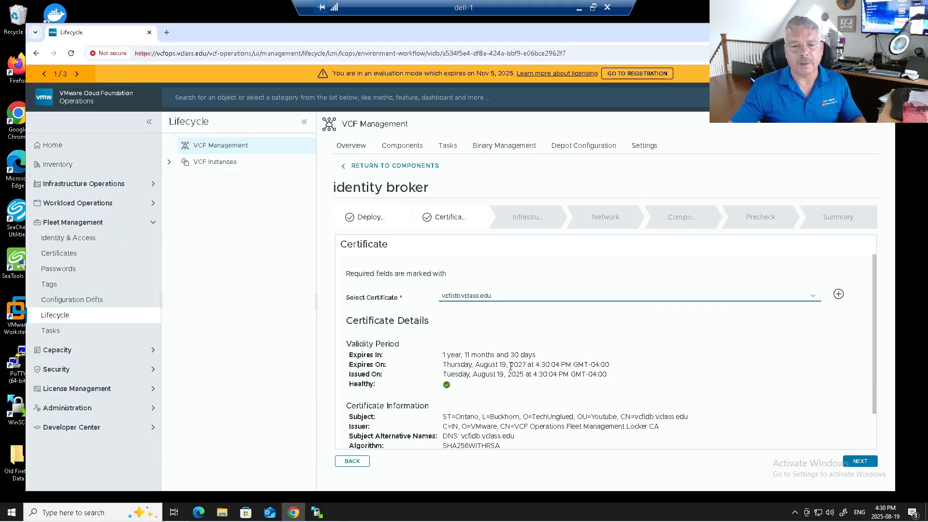
scroll(510, 367, down, 1)
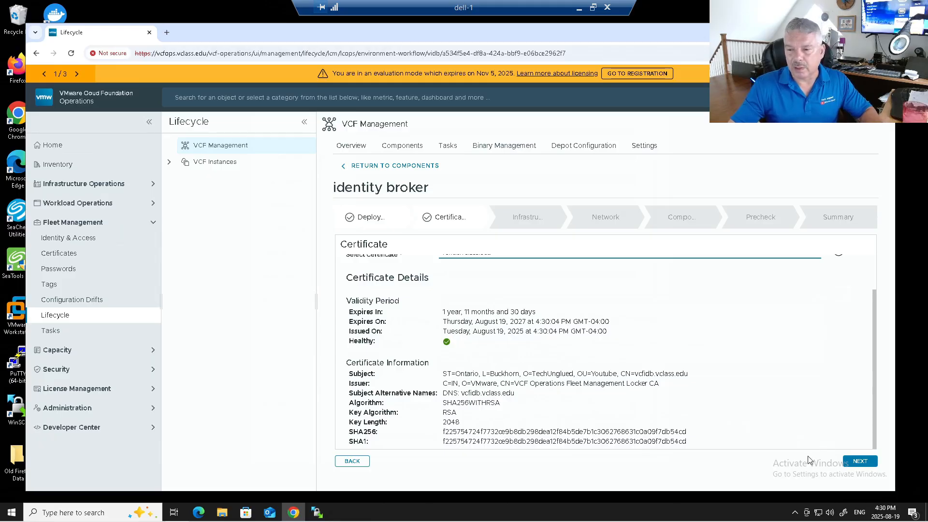
click(865, 463)
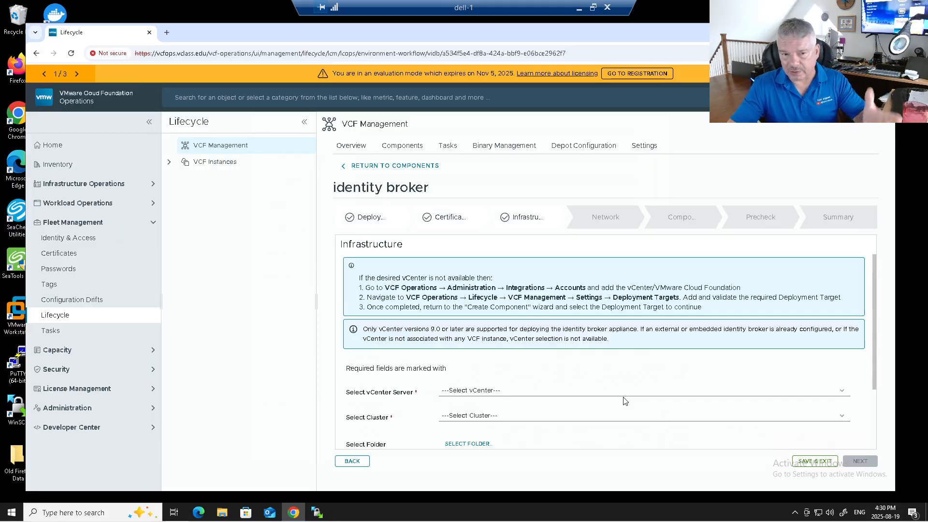
Choose vCenter sa-vcsa-01.vclass.edu and cluster MGMT-Dom-dc01#MGMT-Dom-cl01
scroll(408, 345, down, 3)
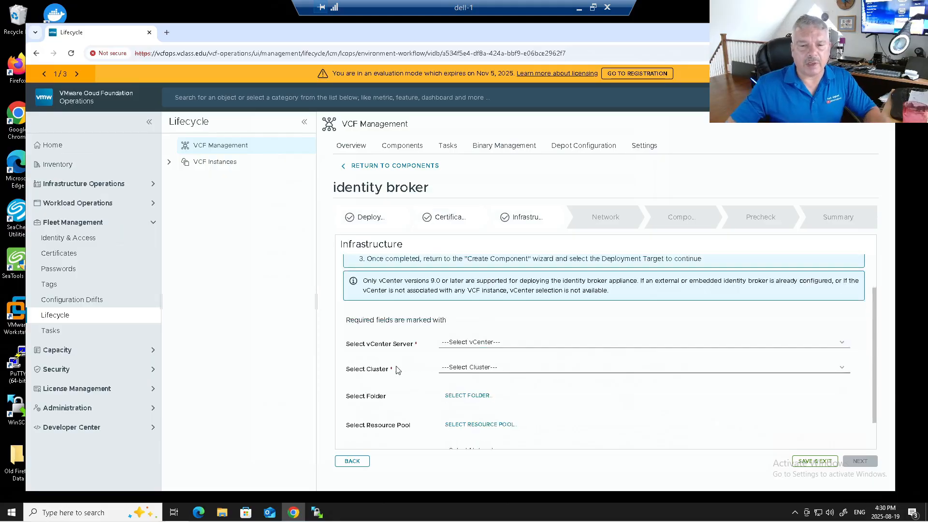
scroll(411, 352, up, 3)
click(521, 394)
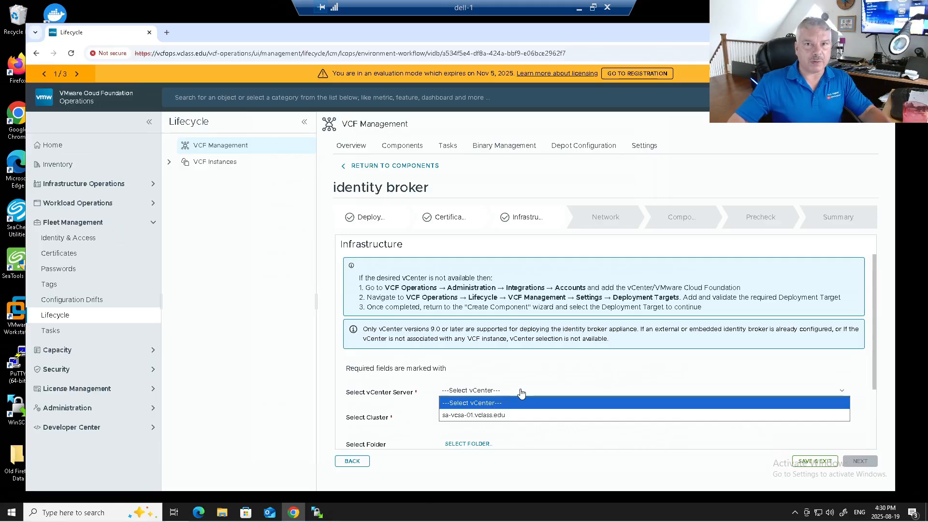
click(482, 416)
click(481, 418)
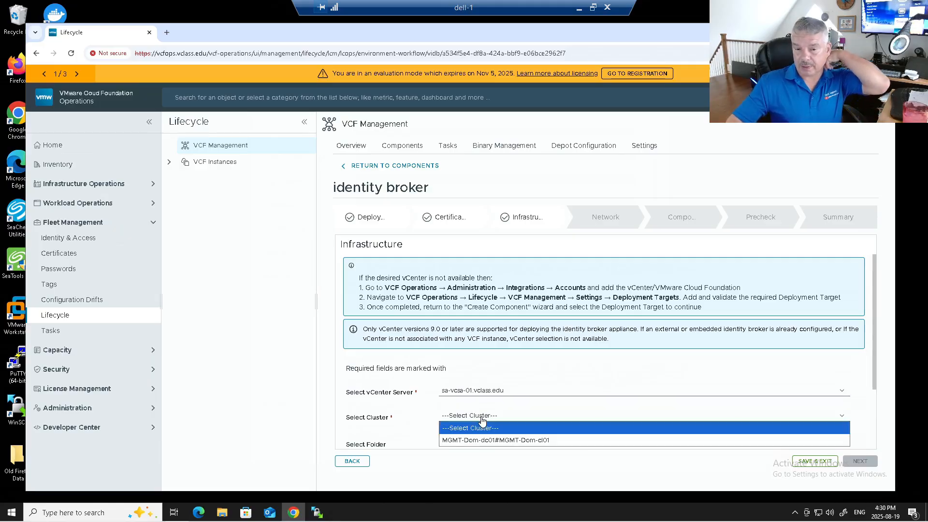
click(483, 438)
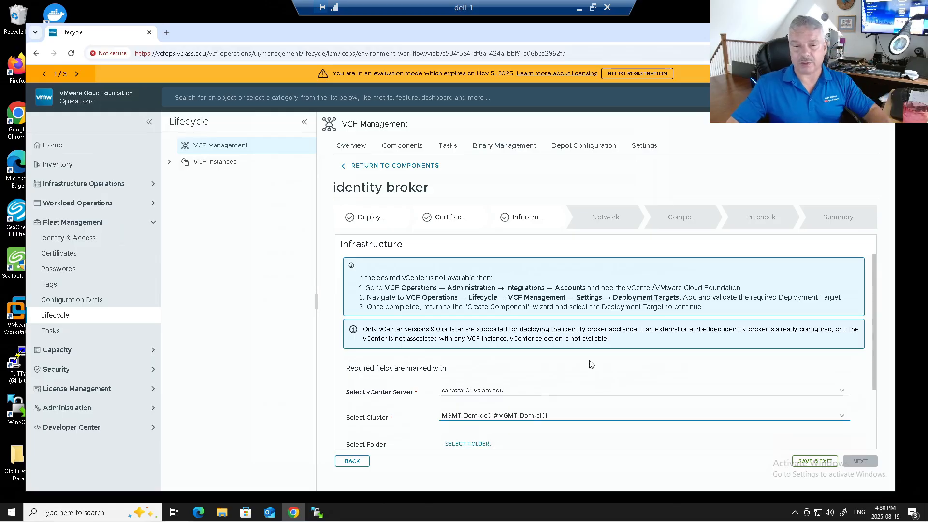
Select network MGMT-Dom-cl01-vds01-pg-vm-mgmt and datastore MGMT-Dom-cl01-ds-vsan01, then continue
scroll(588, 367, down, 2)
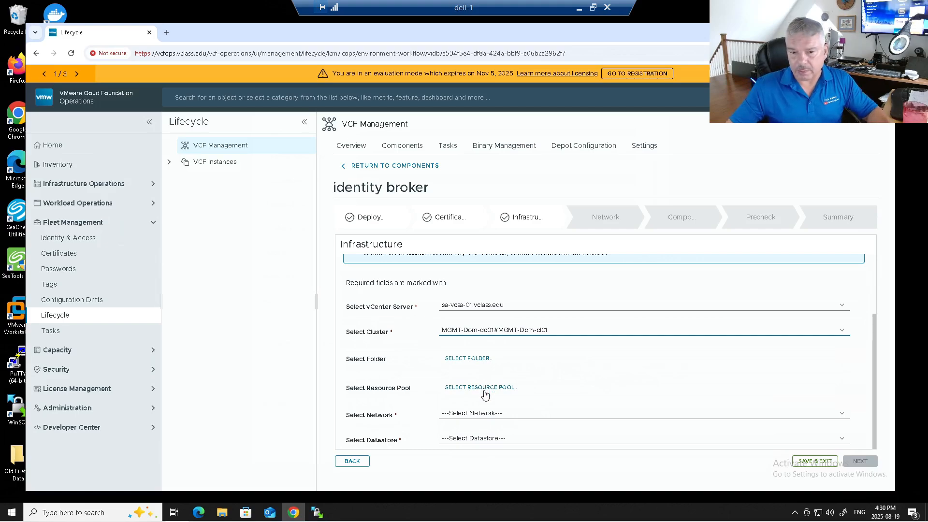
click(487, 419)
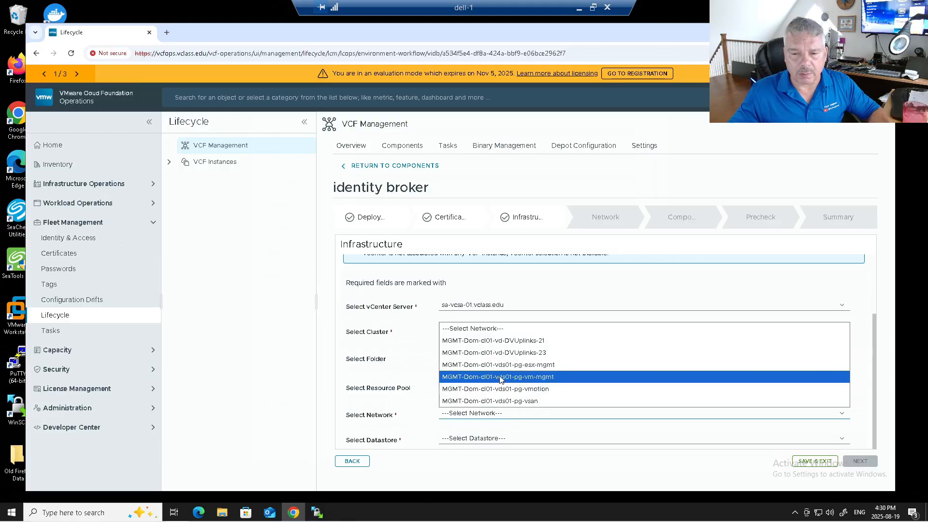
click(530, 380)
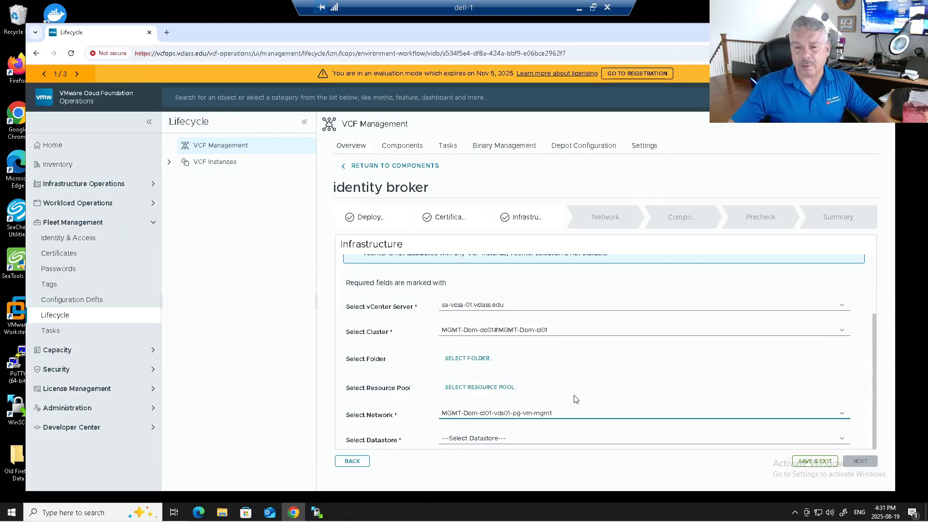
click(460, 439)
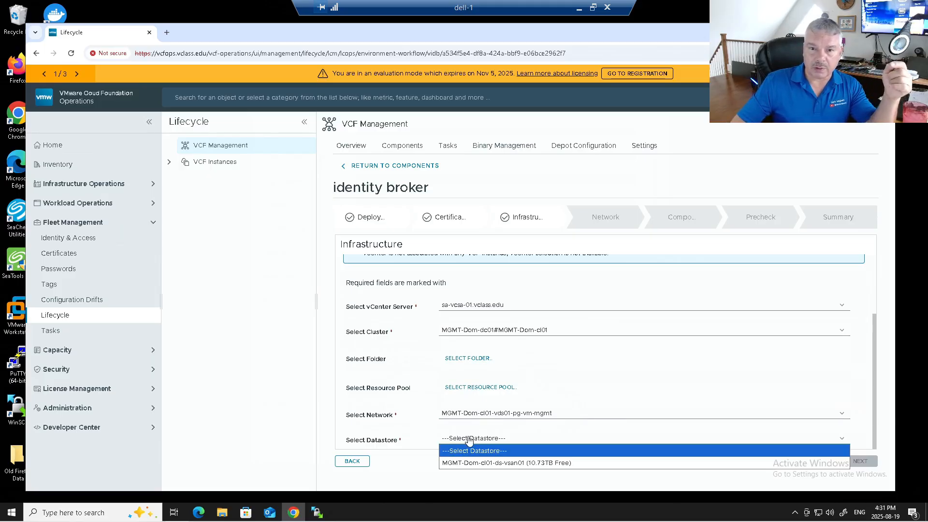
click(497, 463)
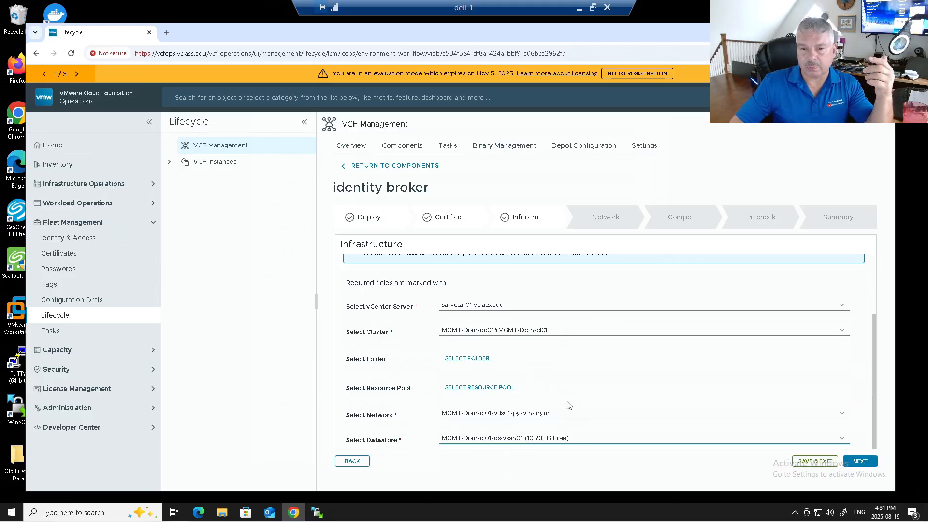
click(860, 461)
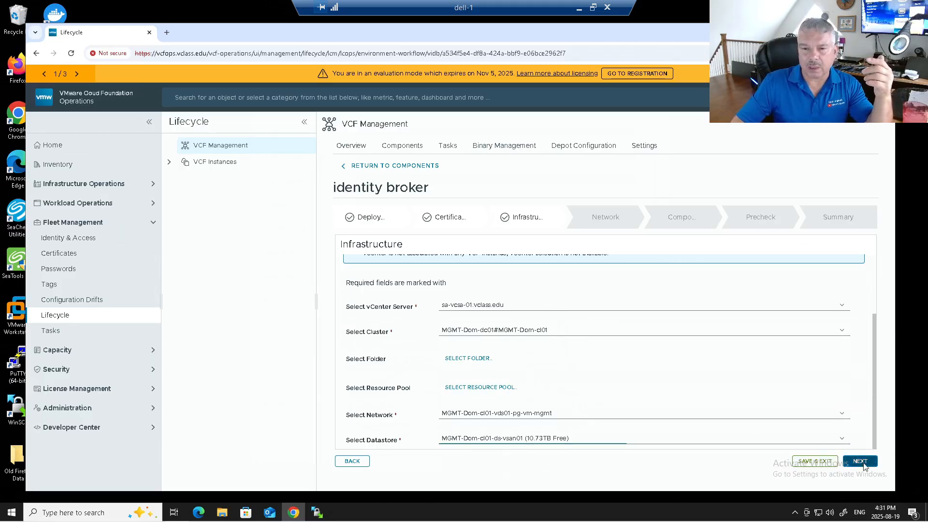
Set both the domain name and domain search path to vclass.edu
click(463, 293)
text(vclass.edu)
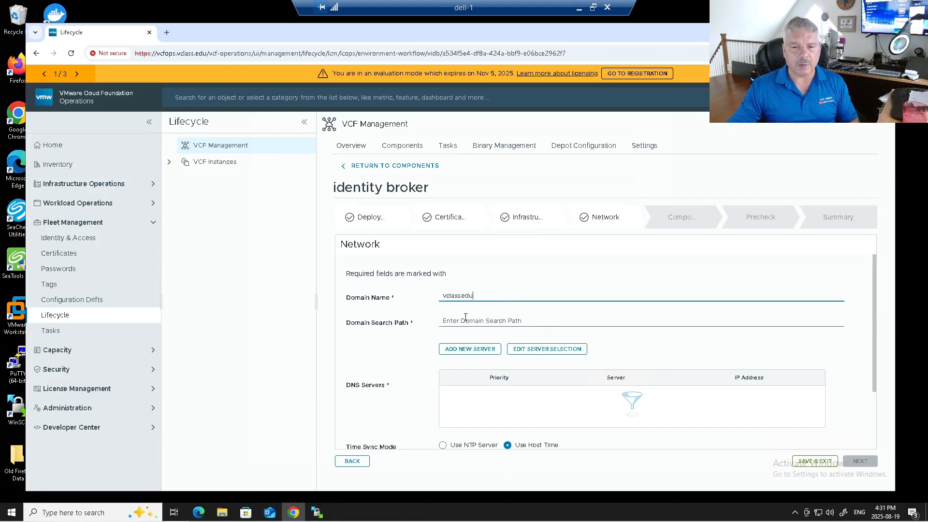
key(BackSpace)
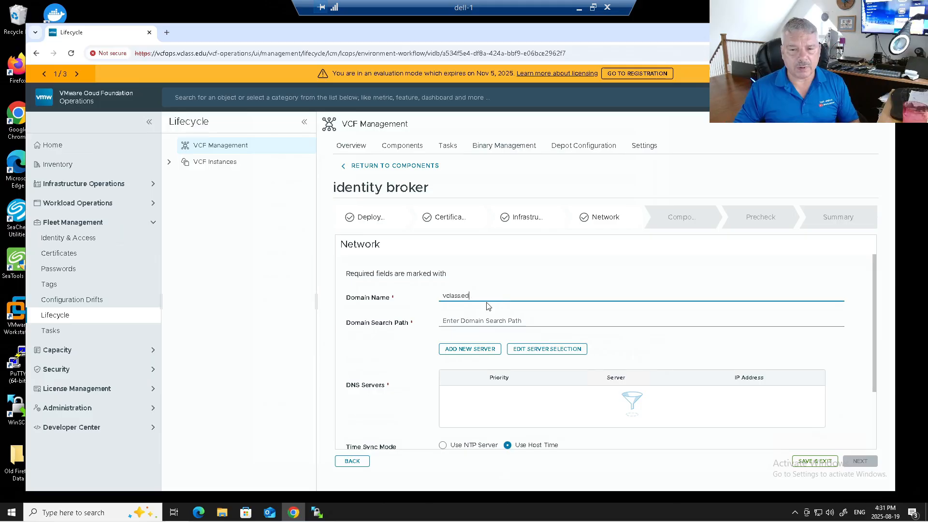
text(u)
key(Tab)
text(vclass.edu)
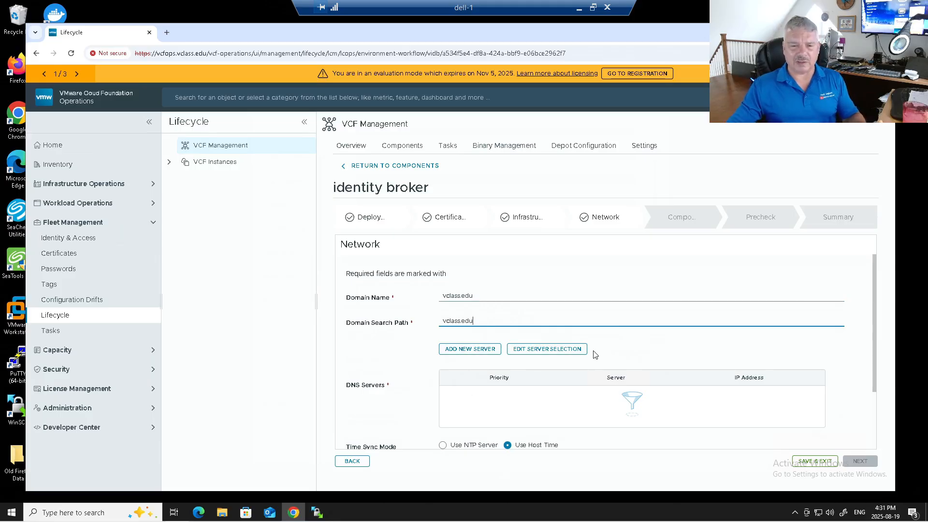
Select VCF DNS Server 1 as the broker's DNS server
click(539, 358)
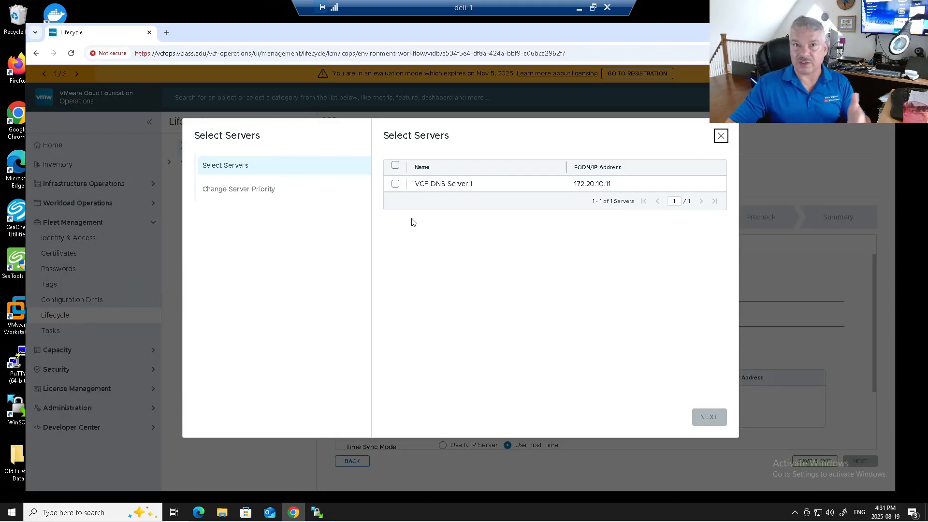
click(395, 185)
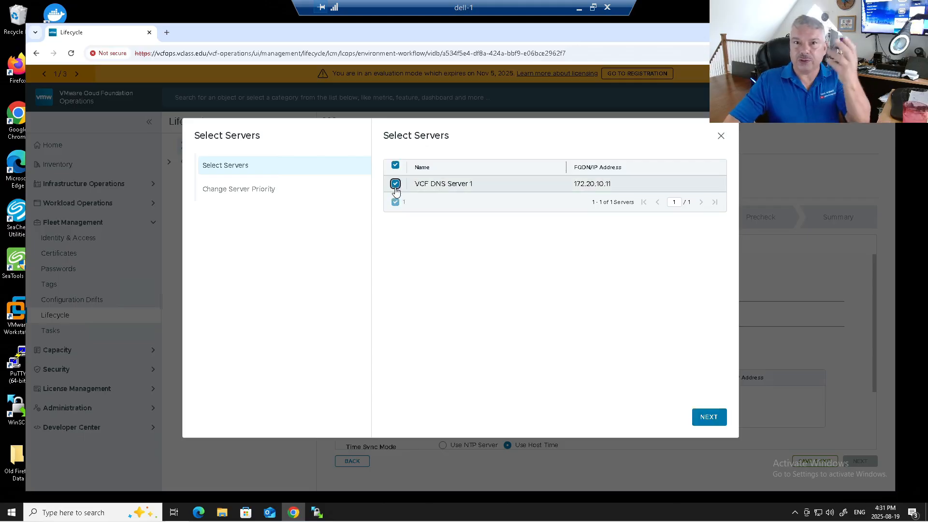
click(706, 417)
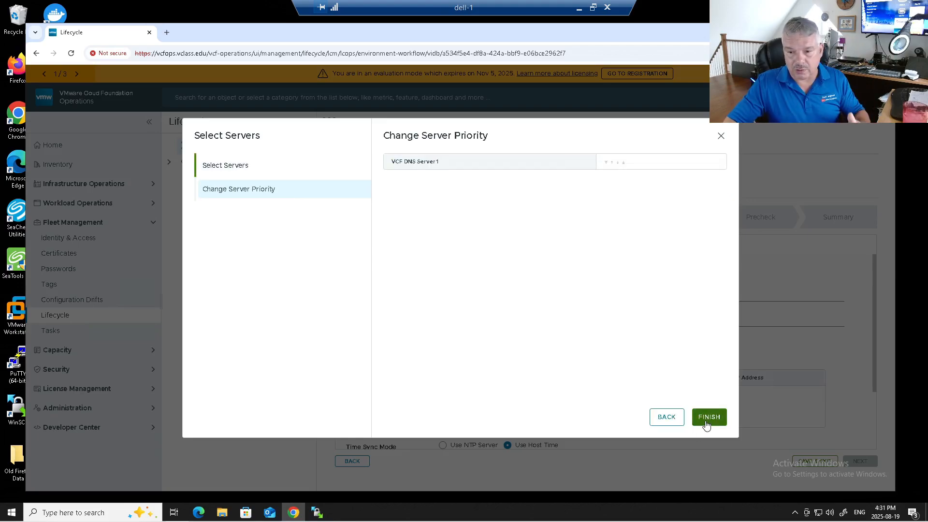
click(705, 416)
scroll(565, 367, down, 2)
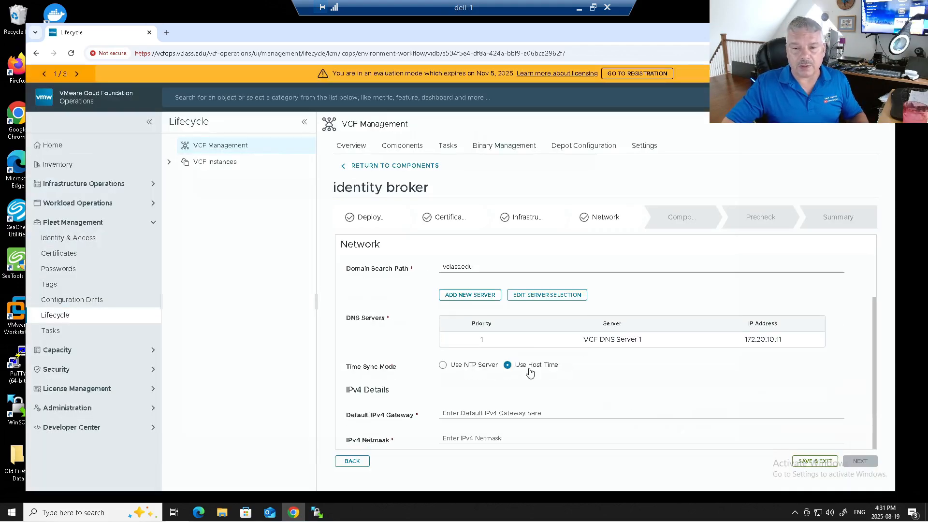
Switch time sync to NTP using VCF NTP Servers 1 and 2
click(451, 370)
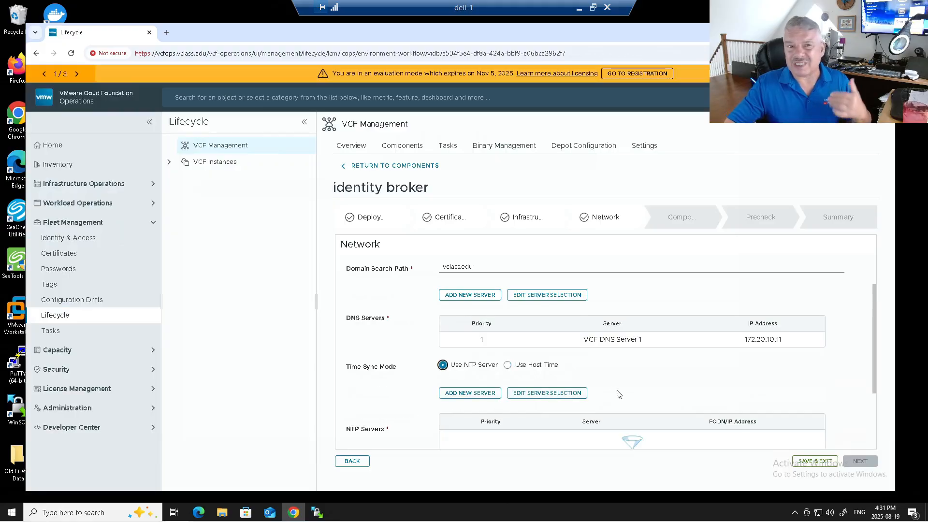
scroll(616, 389, down, 4)
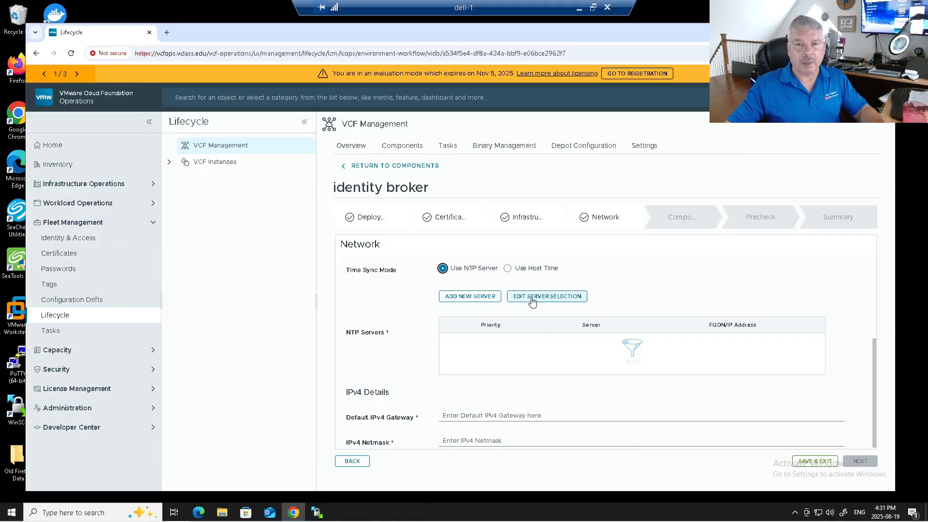
click(532, 296)
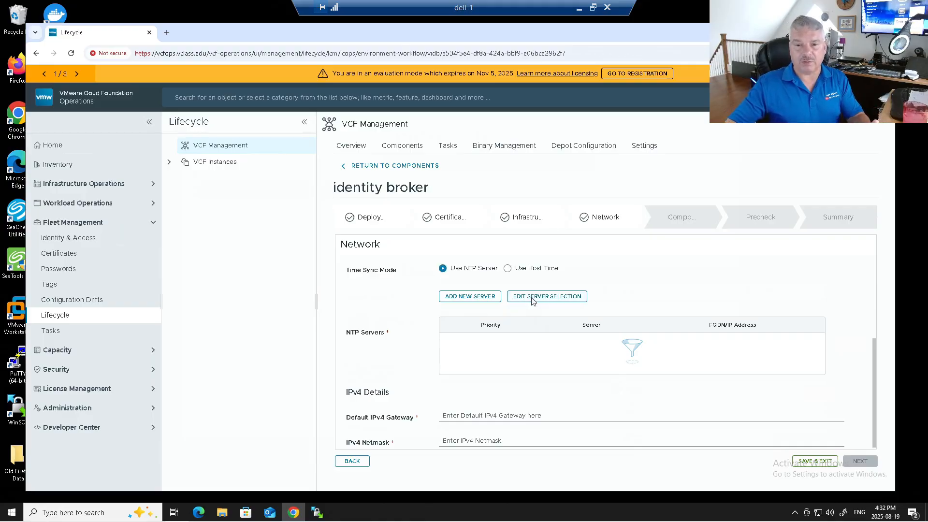
click(395, 184)
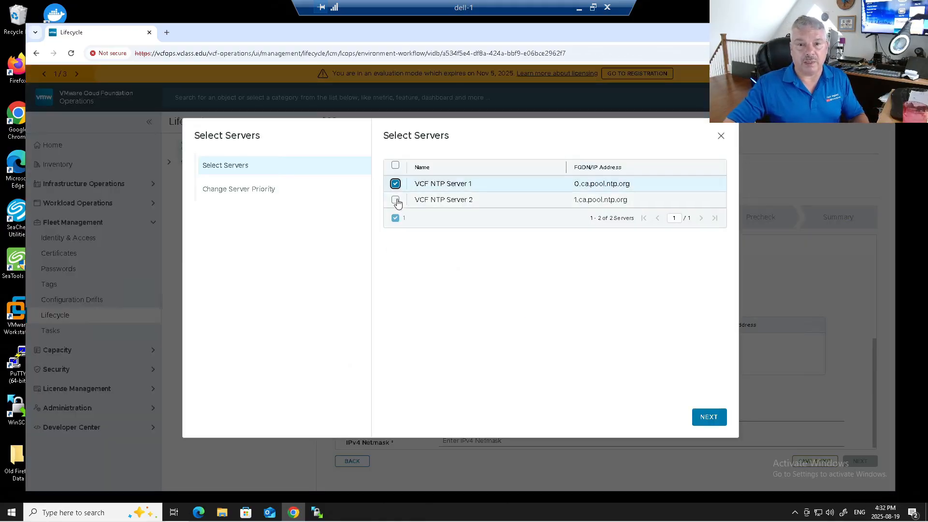
click(395, 200)
click(723, 424)
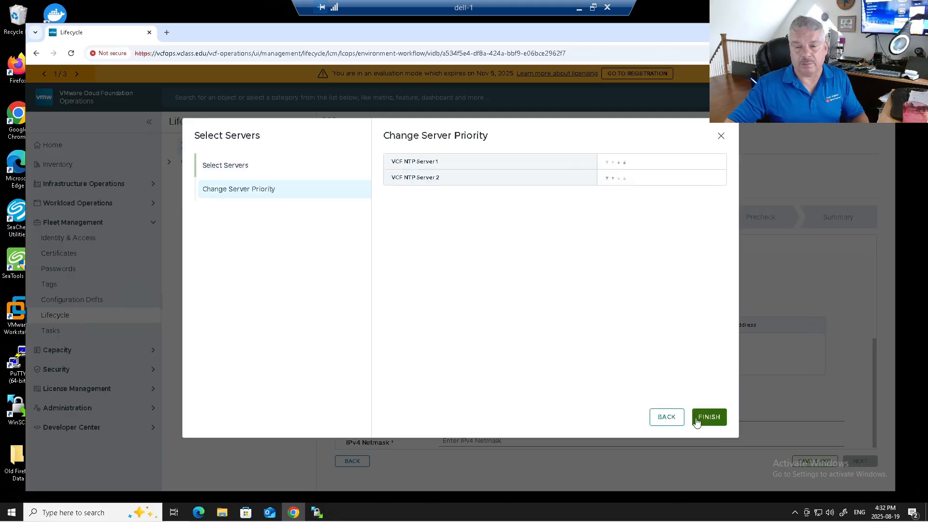
click(711, 419)
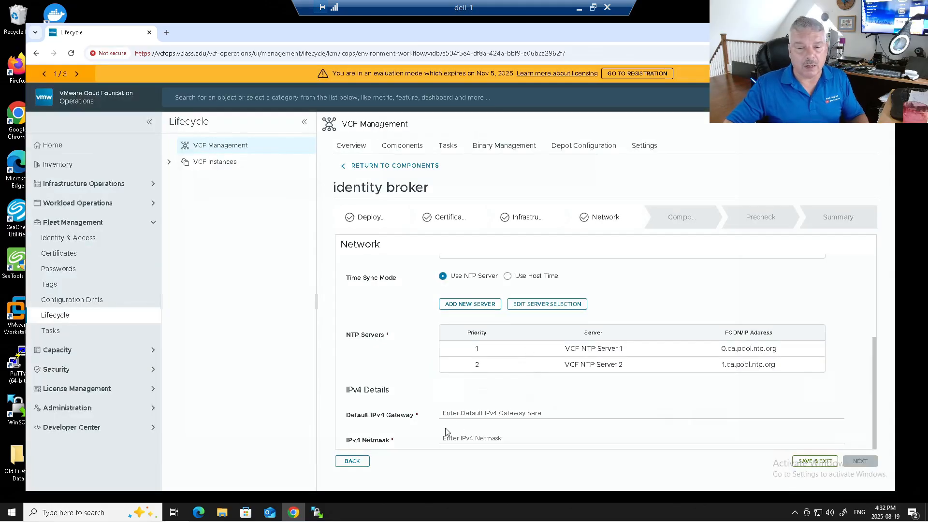
Enter default gateway 172.20.10.10 and netmask 255.255.255.0
click(456, 413)
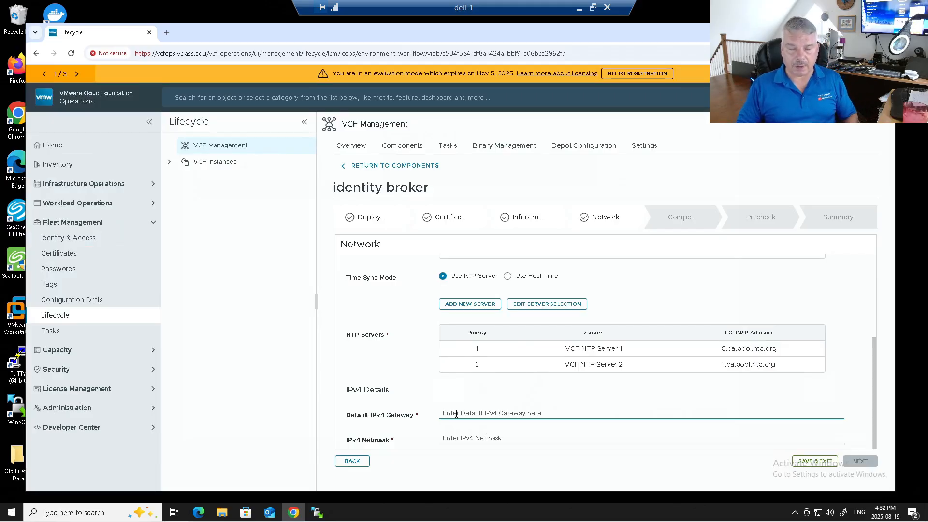
text(172)
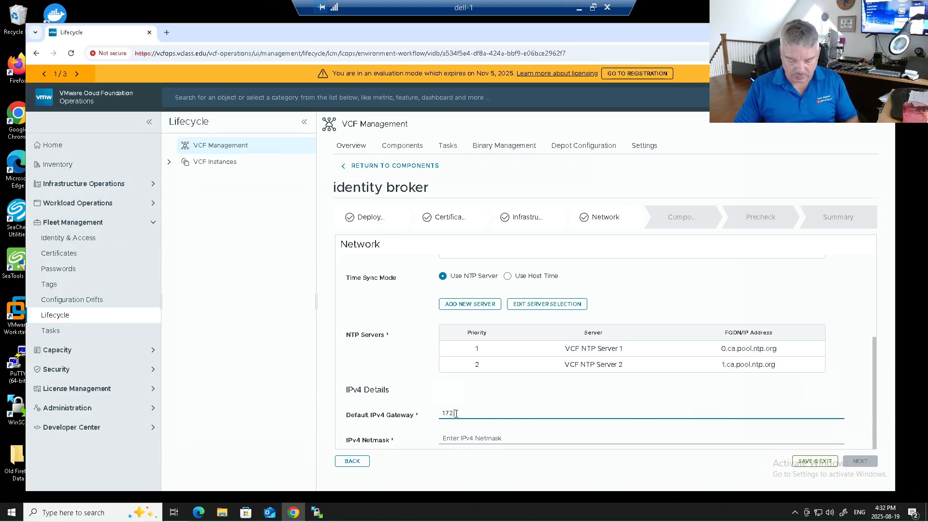
text(.20.10.10)
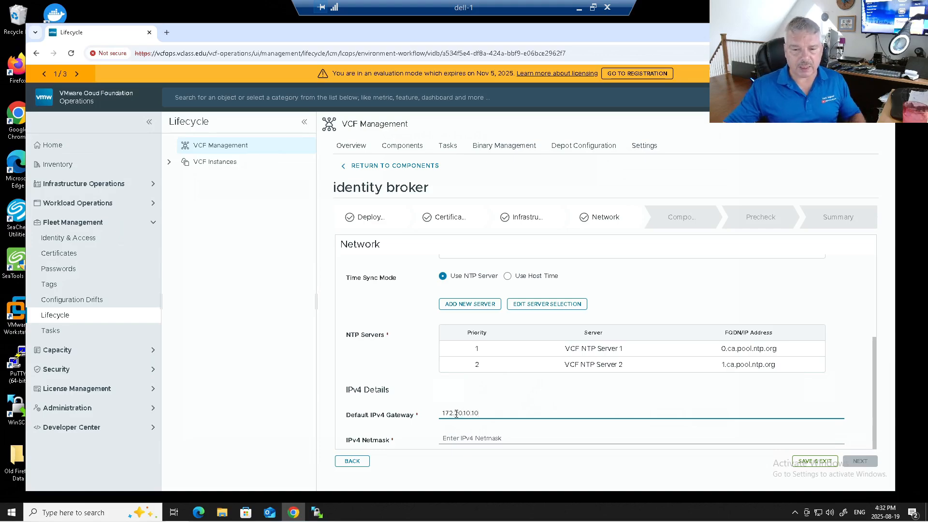
click(448, 436)
text(2)
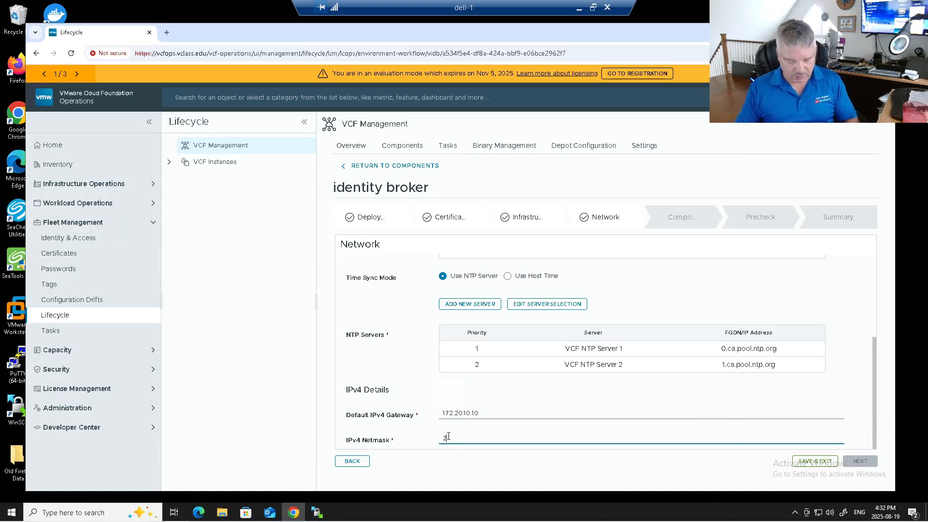
text(55.255.255.0)
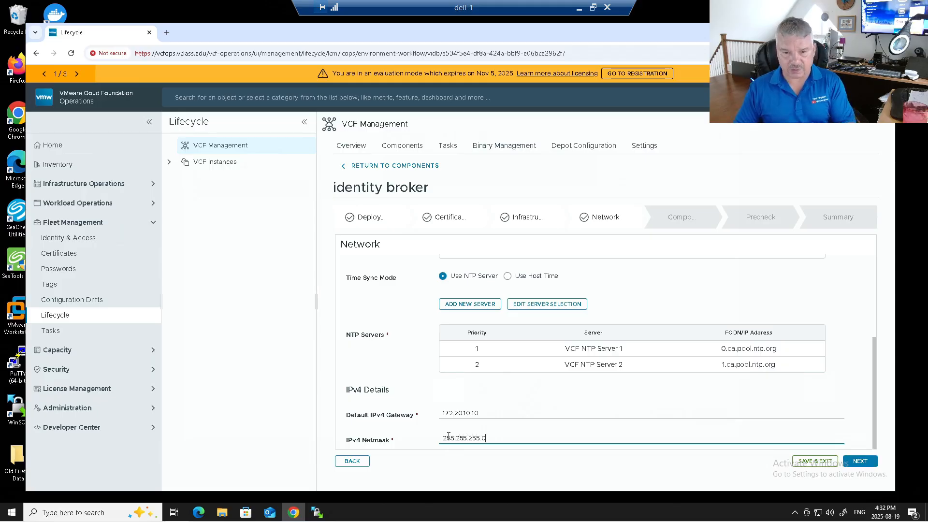
scroll(529, 348, up, 4)
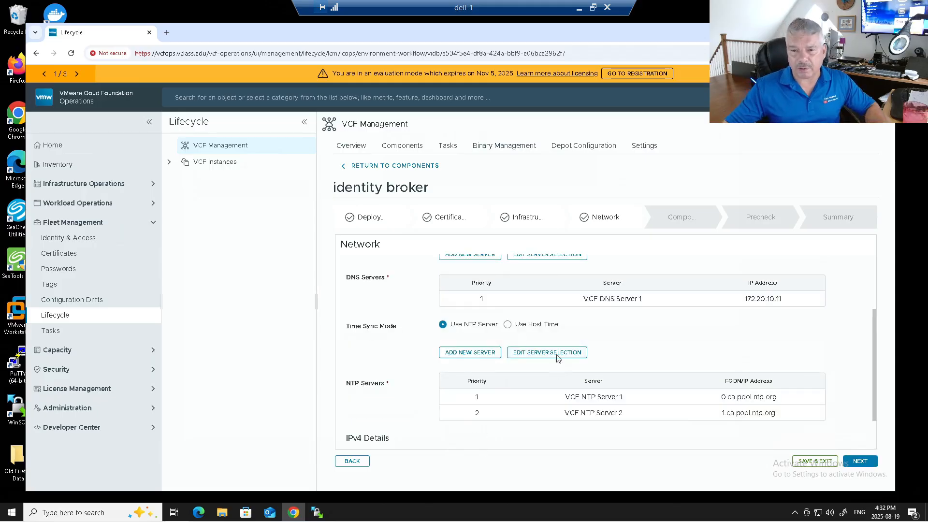
scroll(575, 355, down, 2)
scroll(621, 384, down, 2)
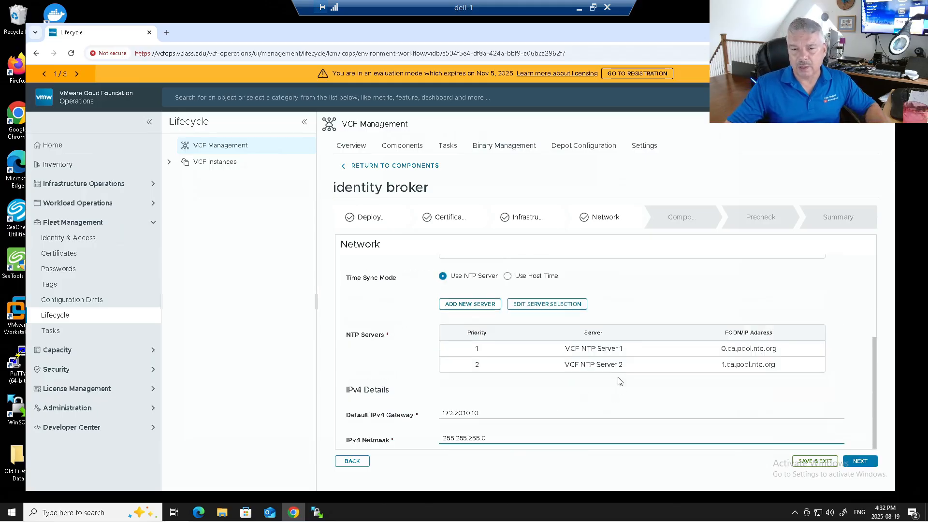
Set broker FQDN vcfidb.vclass.edu, keep its certificate, and assign the vcfops root user password
click(860, 460)
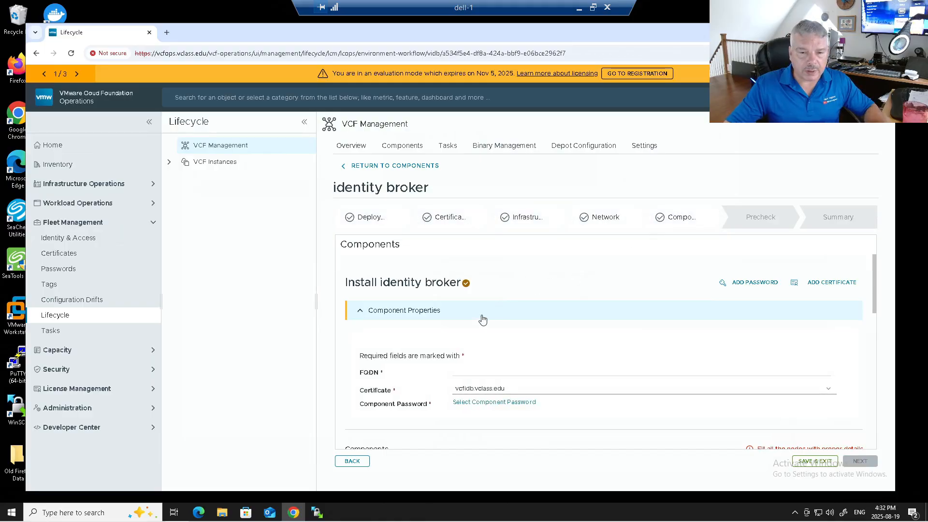
click(469, 371)
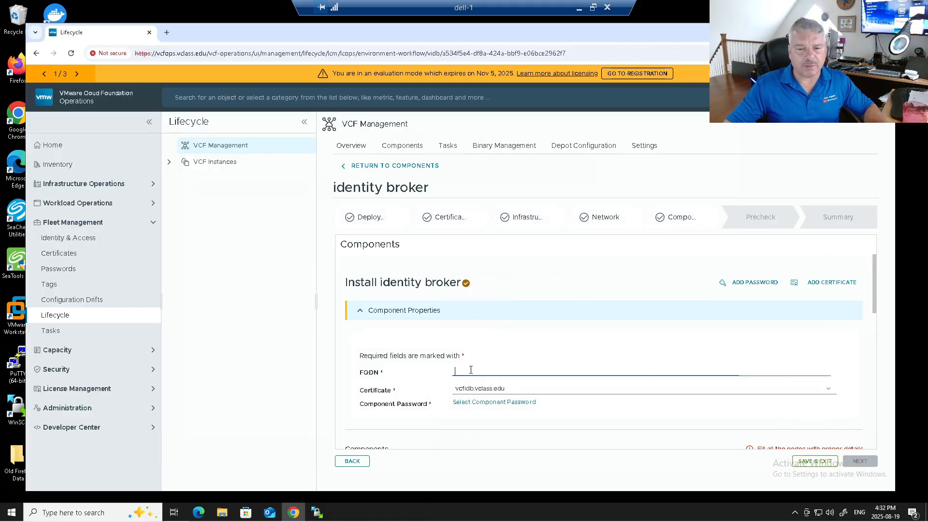
text(vcfid)
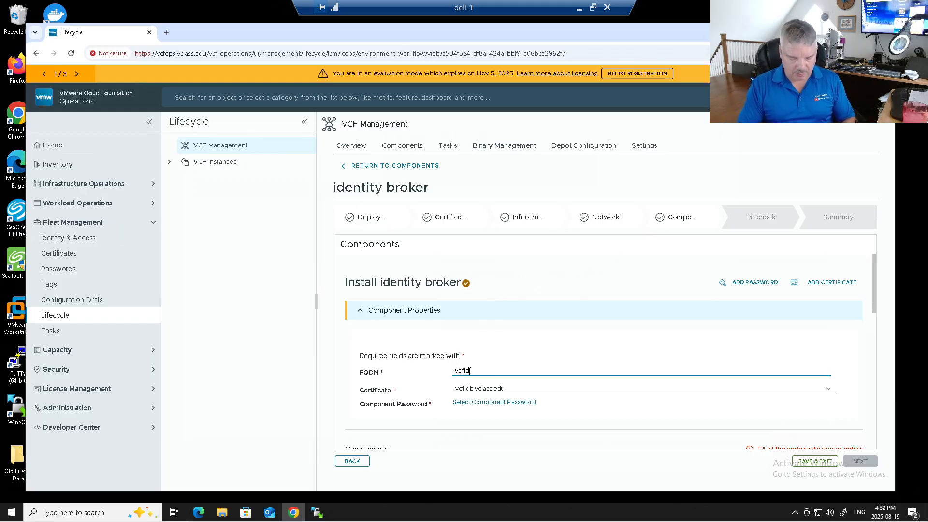
text(b.vclass.edu)
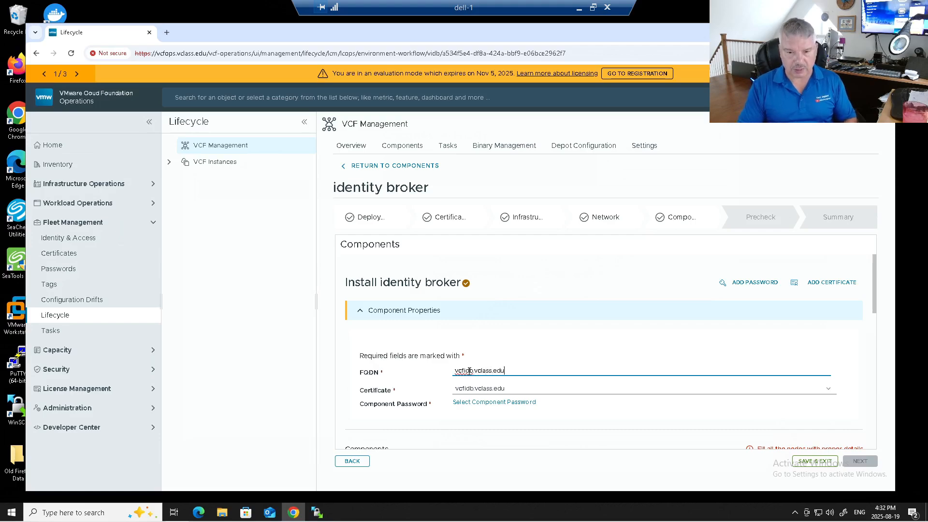
click(476, 392)
click(475, 393)
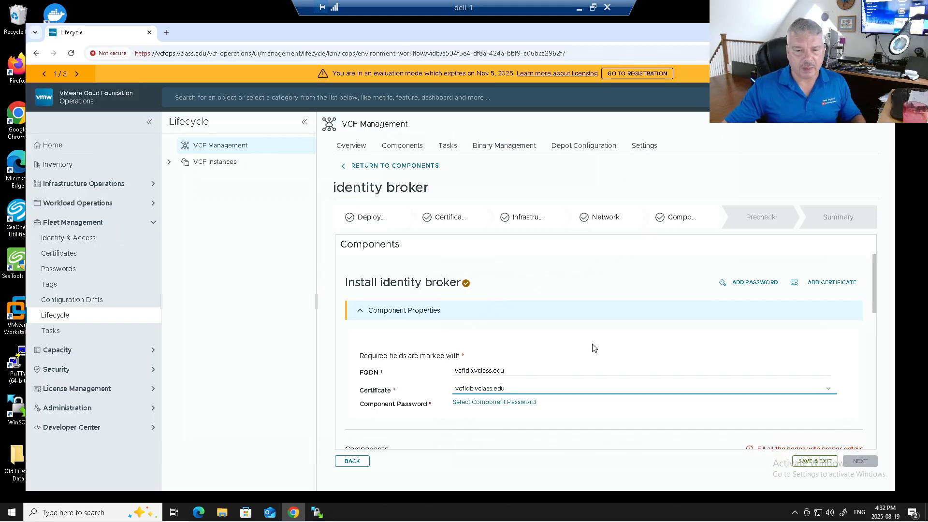
scroll(595, 345, down, 1)
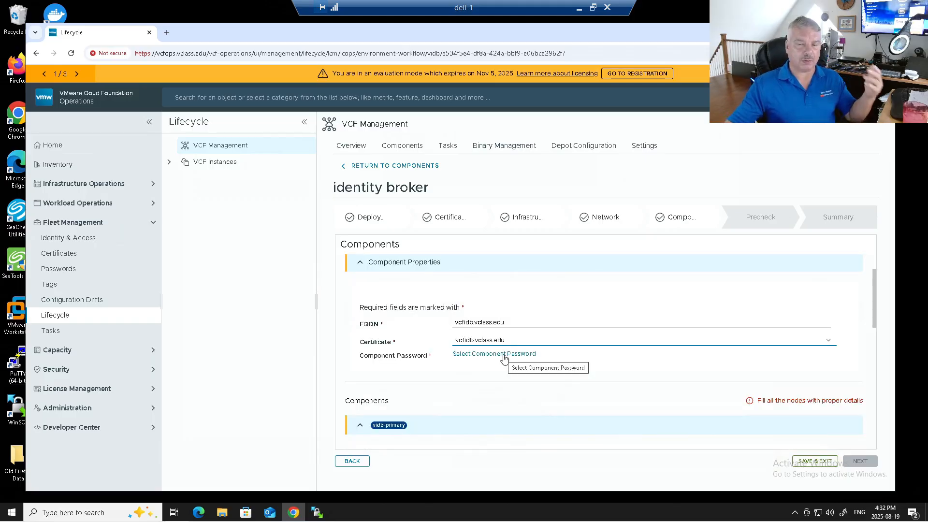
click(504, 356)
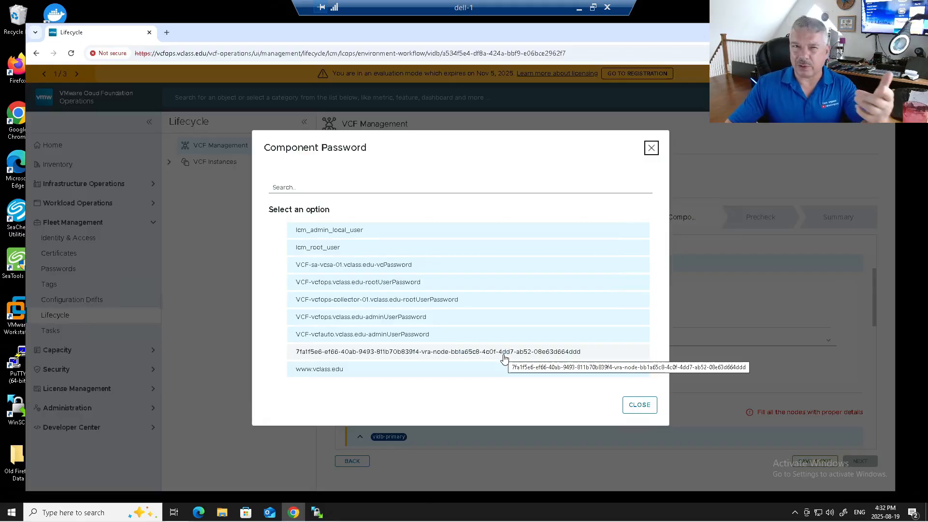
click(336, 287)
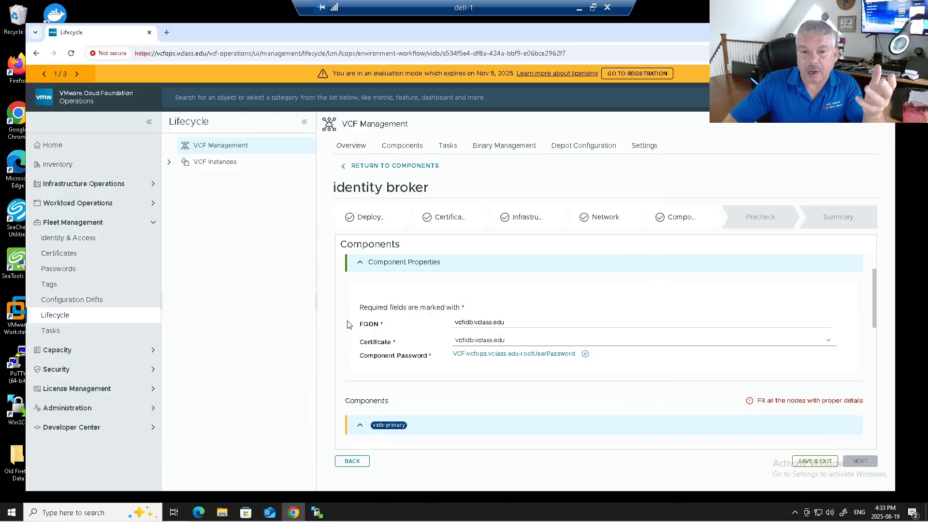
Keep the vidb-primary internal cluster CIDR at 198.18.0.0/15
scroll(348, 324, down, 1)
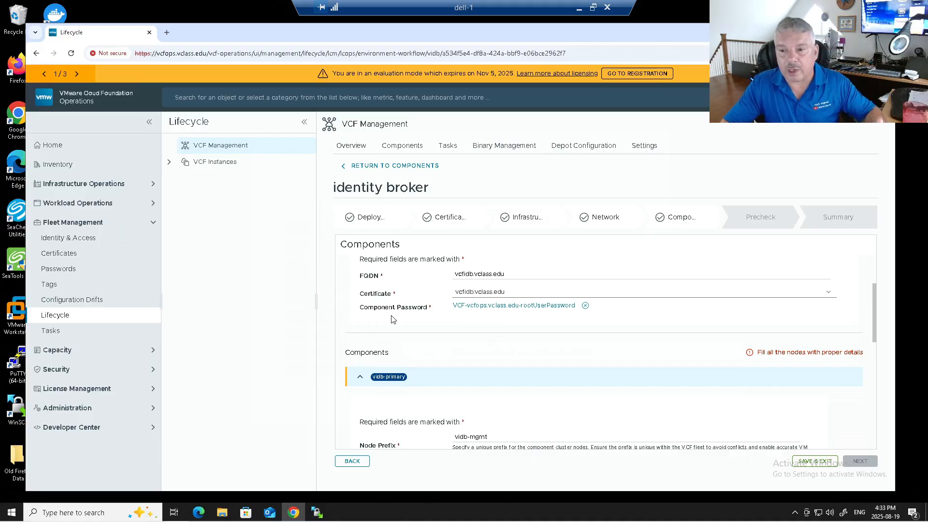
scroll(392, 319, down, 1)
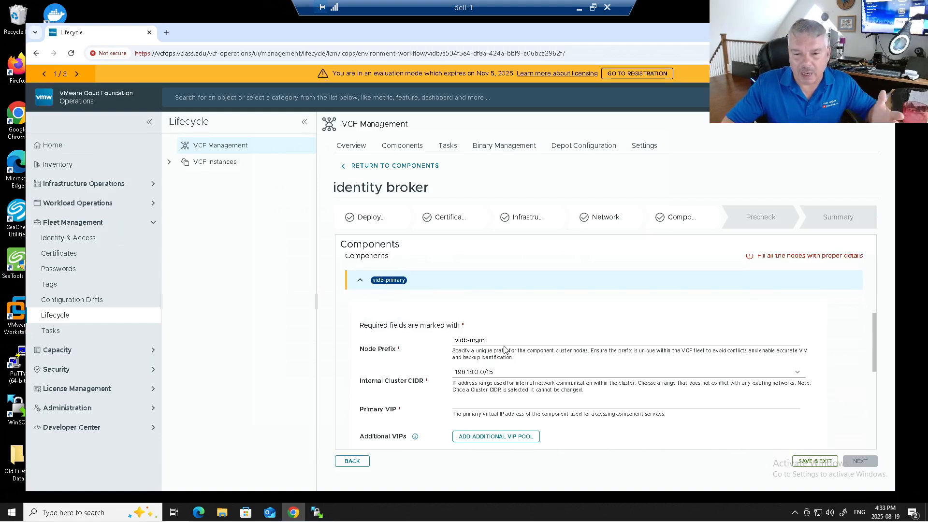
click(501, 372)
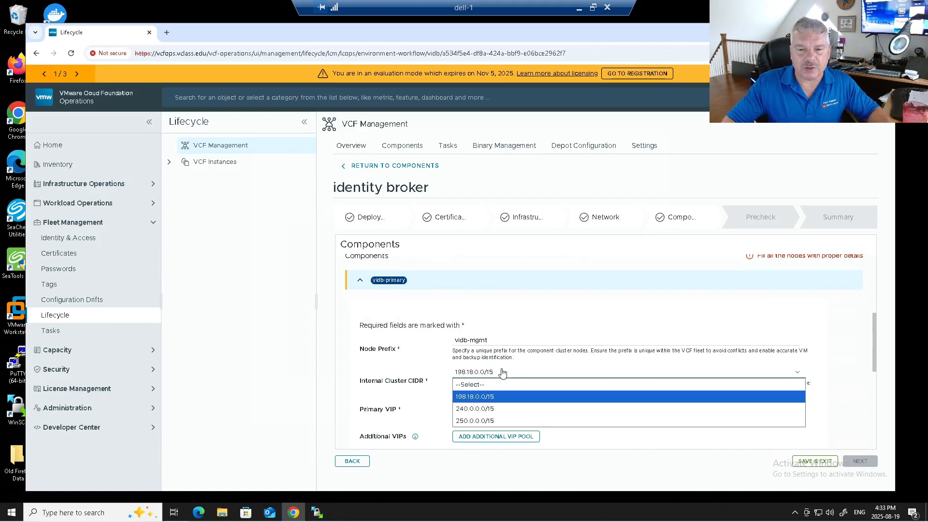
click(501, 372)
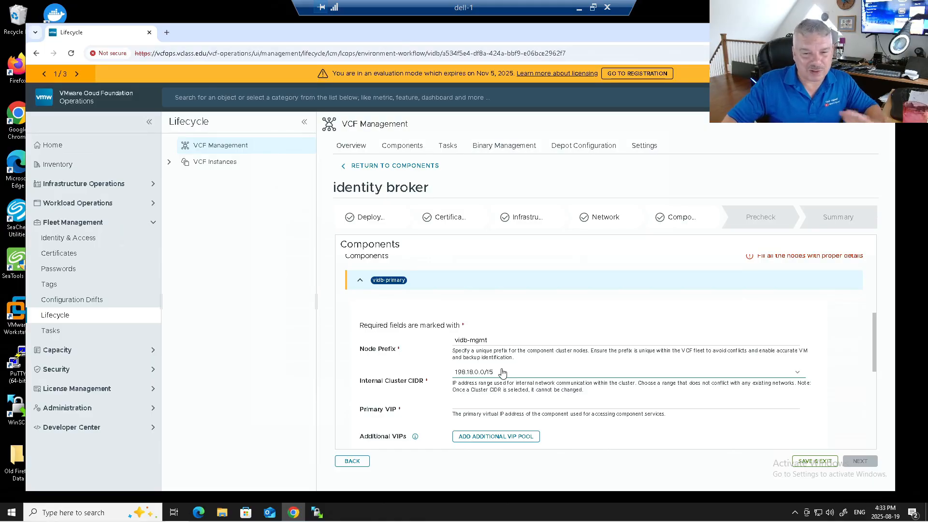
Enter 172.20.10.120 as the Primary VIP, correcting the typos until it validates
click(498, 402)
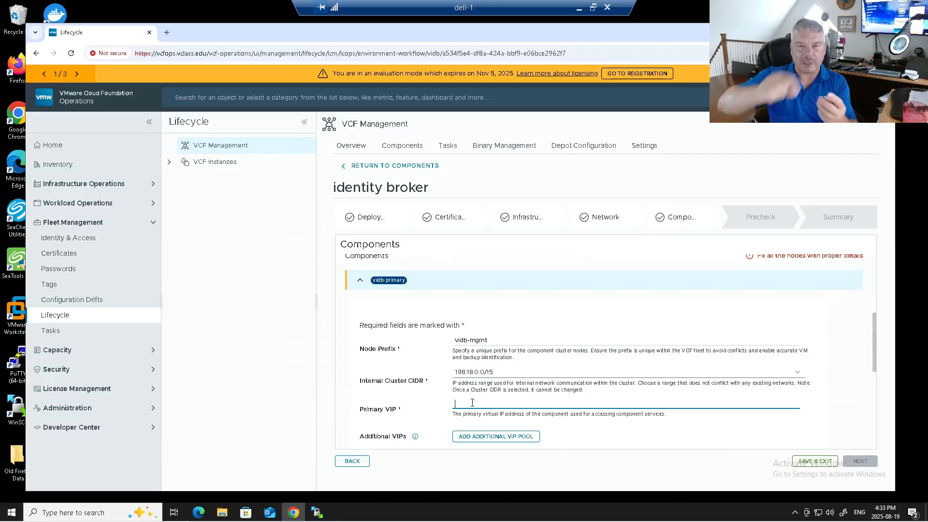
text(92.168.)
key(BackSpace)
key(BackSpace)
key(BackSpace)
key(BackSpace)
key(BackSpace)
key(BackSpace)
key(BackSpace)
key(BackSpace)
text(172.20)
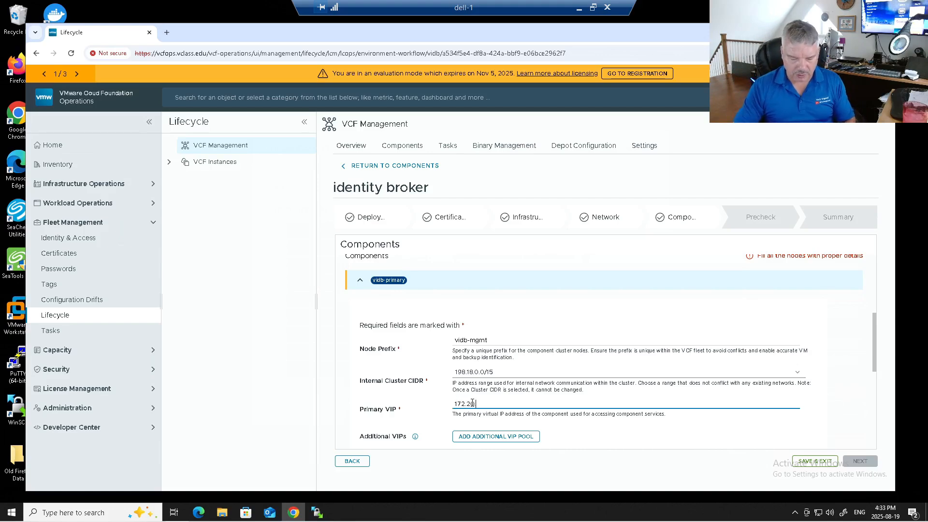
text(.10)
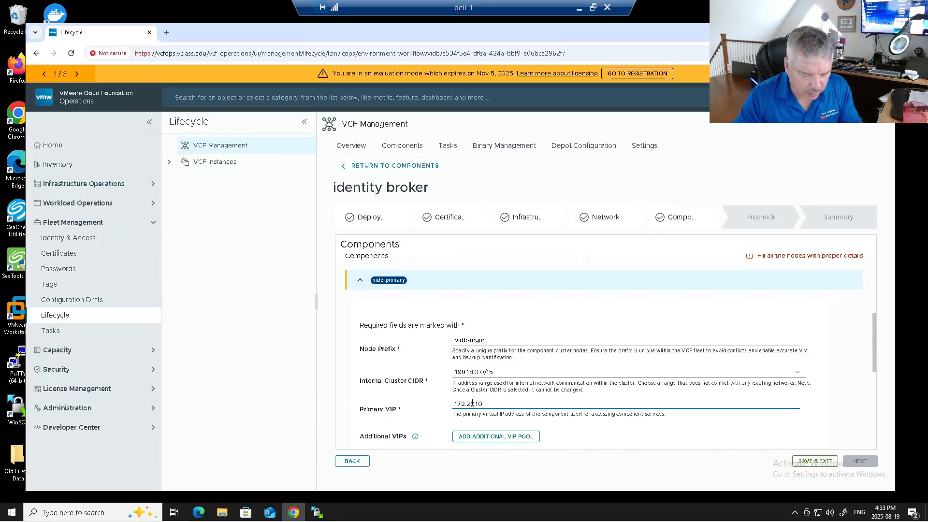
text(120)
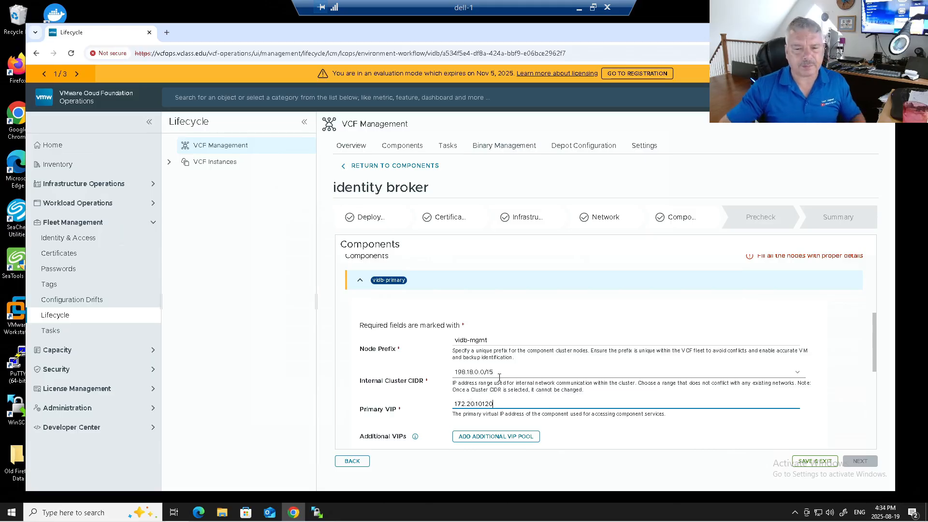
click(648, 420)
scroll(644, 427, down, 2)
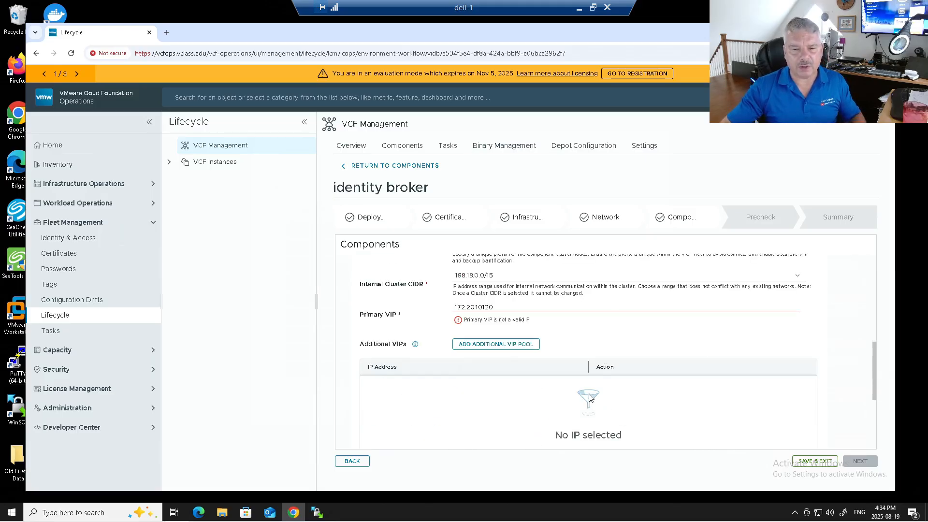
scroll(592, 400, down, 1)
click(512, 258)
text(/24)
drag(598, 281, 594, 296)
click(558, 280)
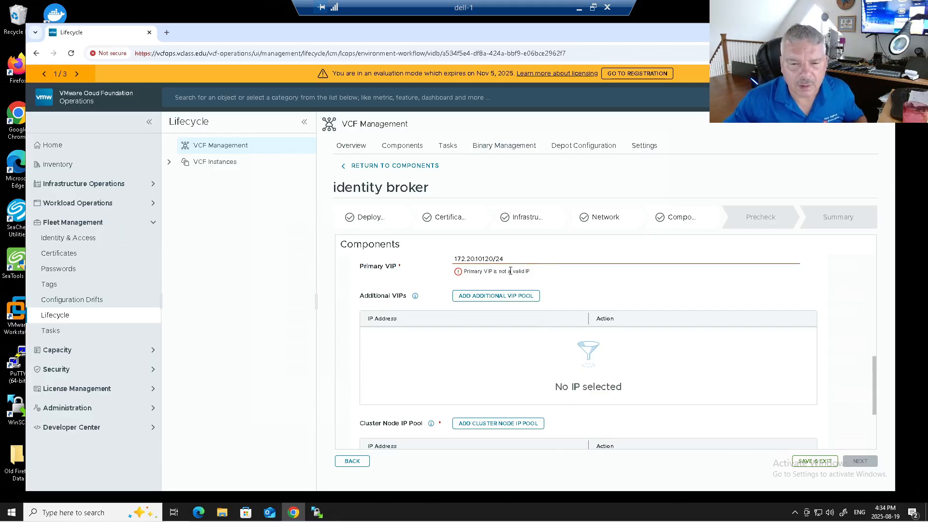
click(482, 260)
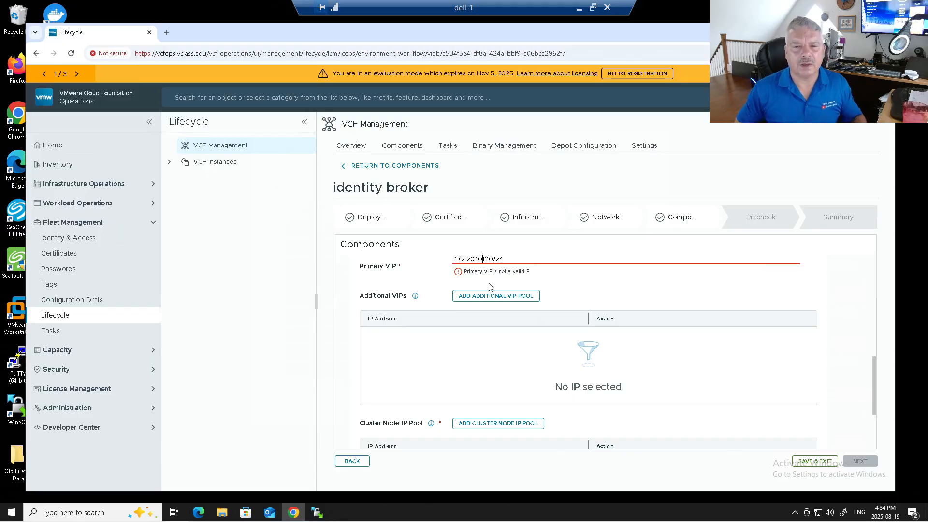
text(.)
key(Delete)
key(Delete)
key(Delete)
key(Delete)
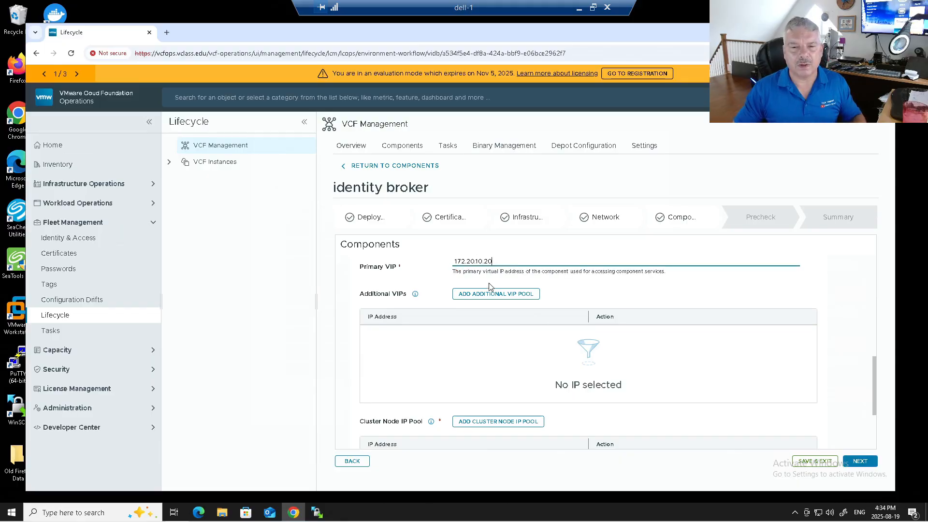
key(BackSpace)
key(BackSpace)
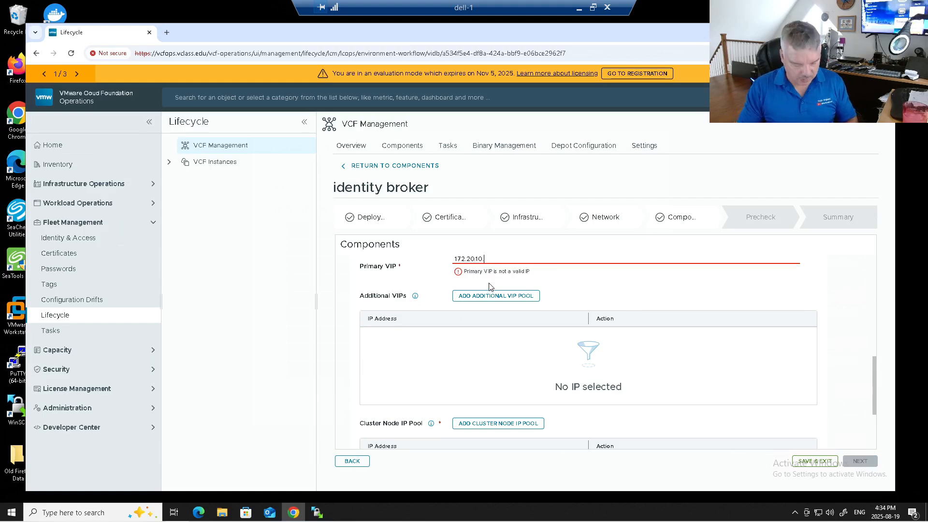
text(120)
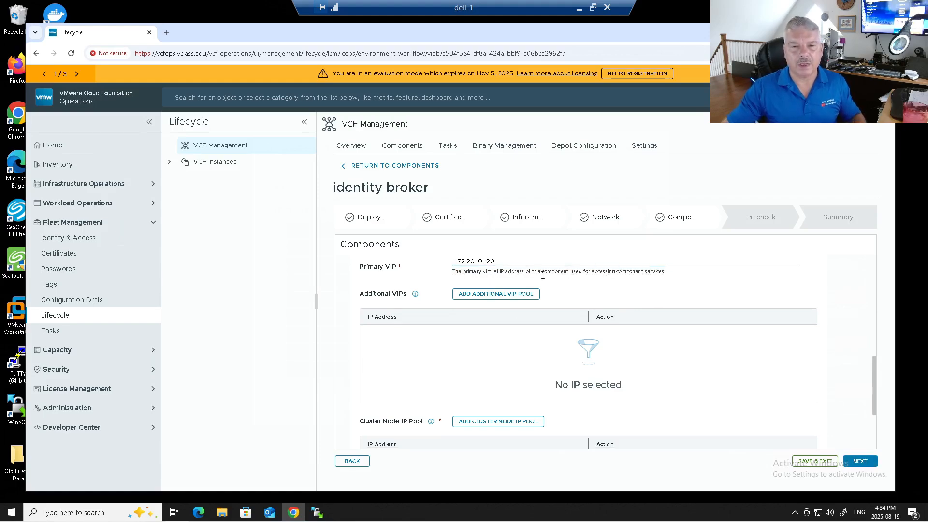
double_click(476, 261)
Double-check the FQDN and Primary VIP values, then scroll down to the IP pool settings
scroll(476, 260, up, 3)
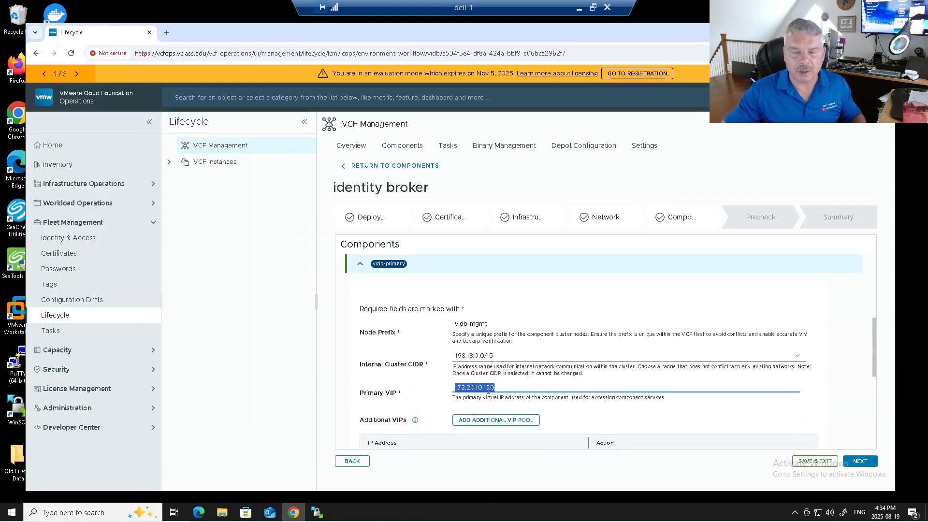
scroll(509, 358, up, 3)
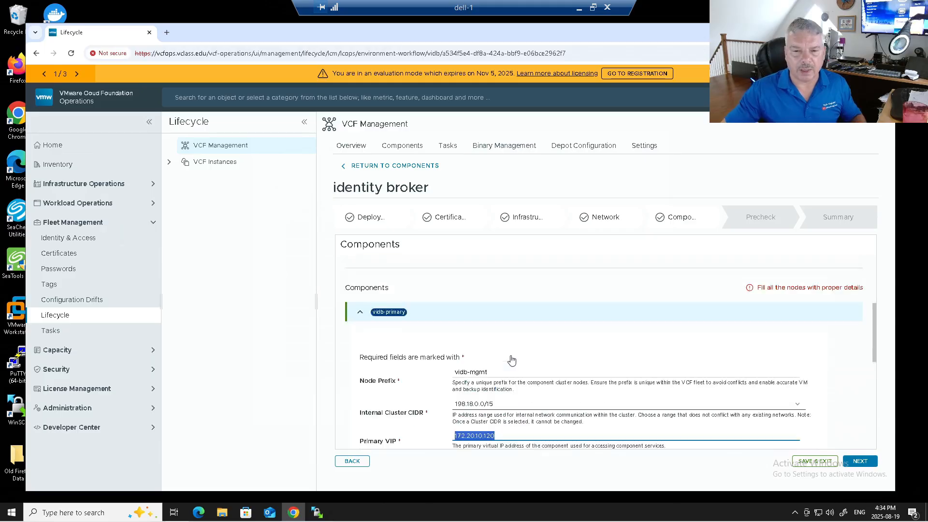
drag(508, 306, 451, 306)
scroll(500, 343, down, 3)
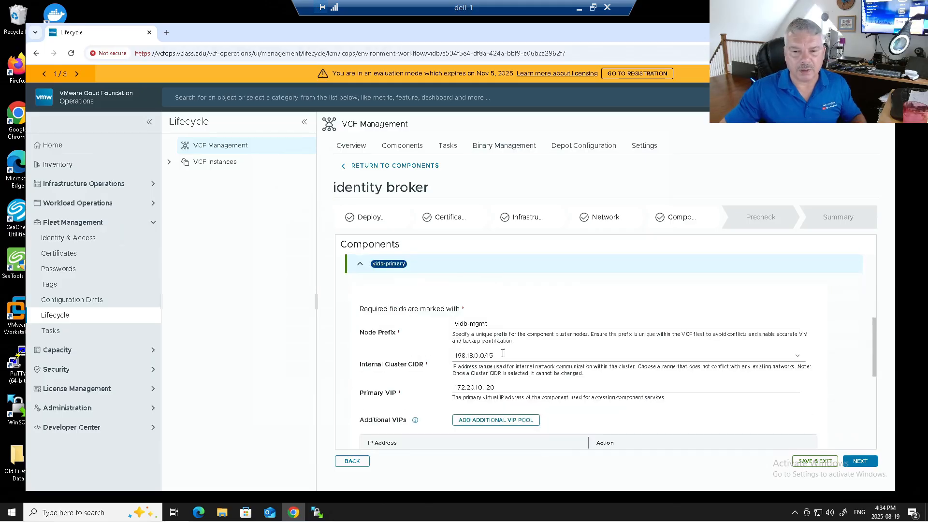
scroll(504, 362, down, 1)
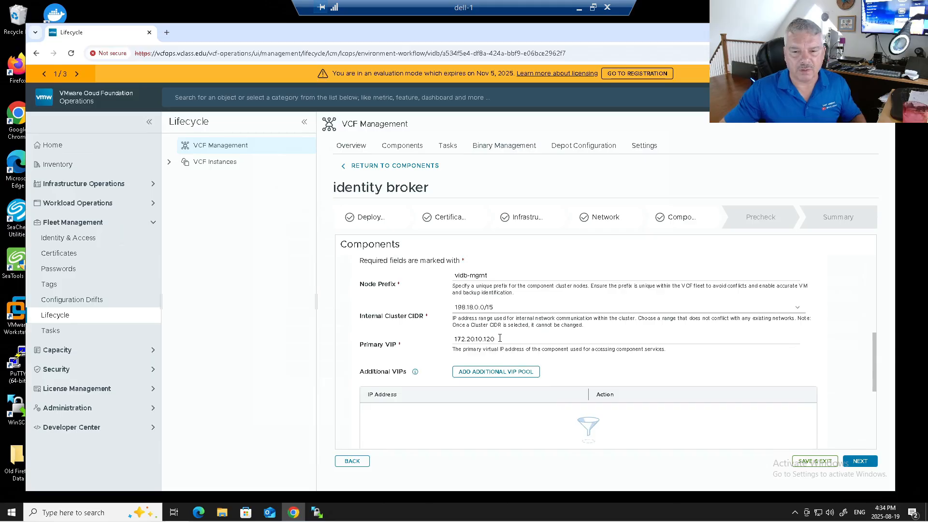
drag(501, 339, 445, 340)
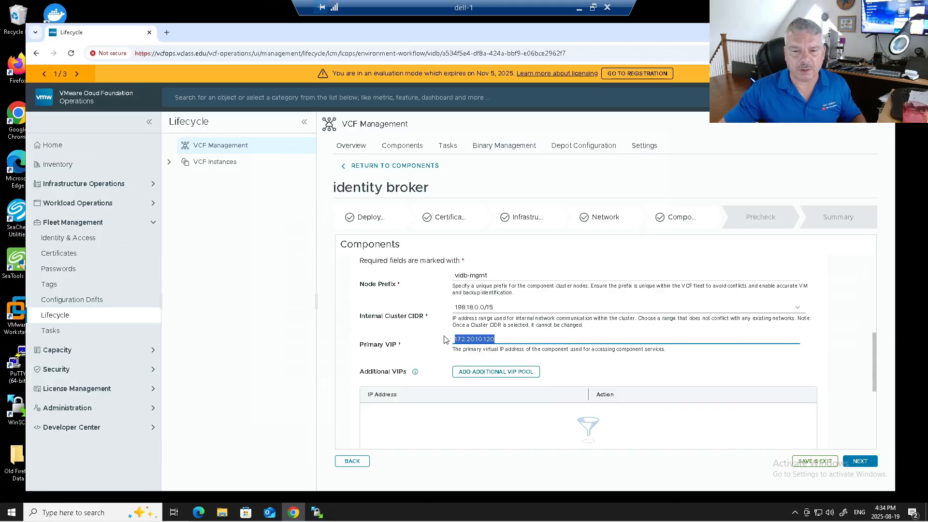
scroll(445, 339, down, 2)
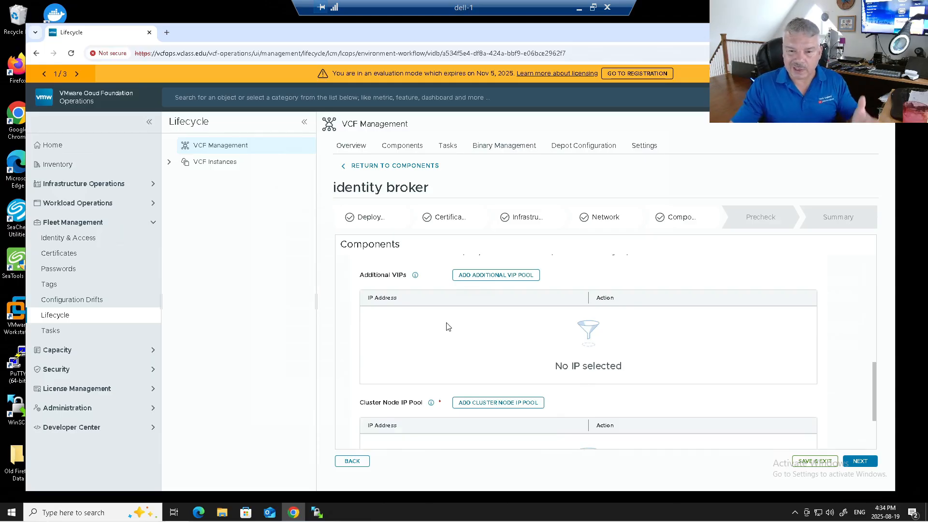
mouse_move(415, 278)
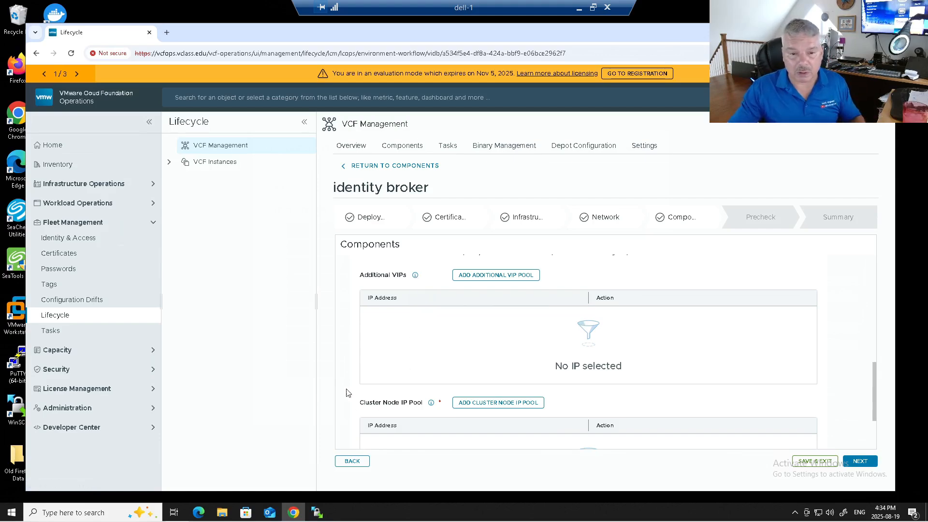
scroll(349, 382, down, 1)
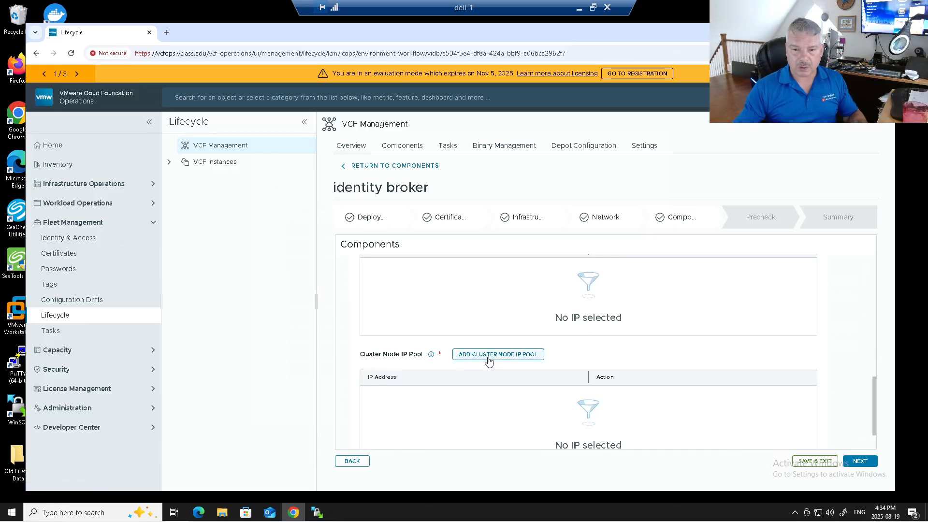
Add the range 172.20.10.121-172.20.10.125 to the cluster node IP pool and proceed to Precheck
click(488, 357)
click(343, 286)
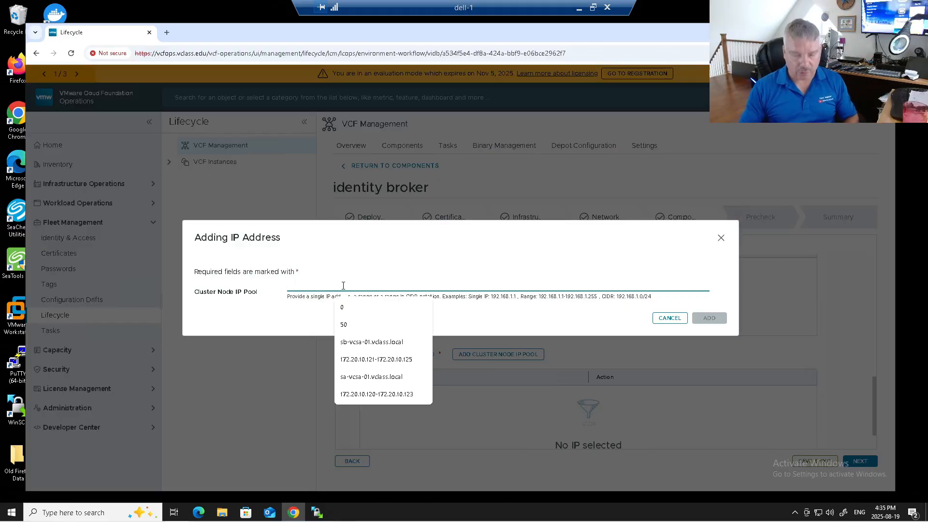
text(172.20.10.121)
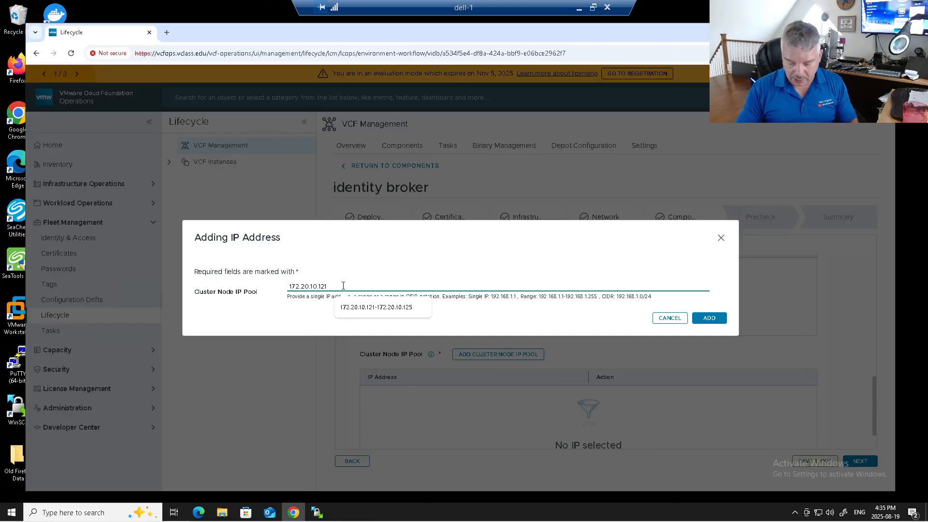
text(-172.20.10)
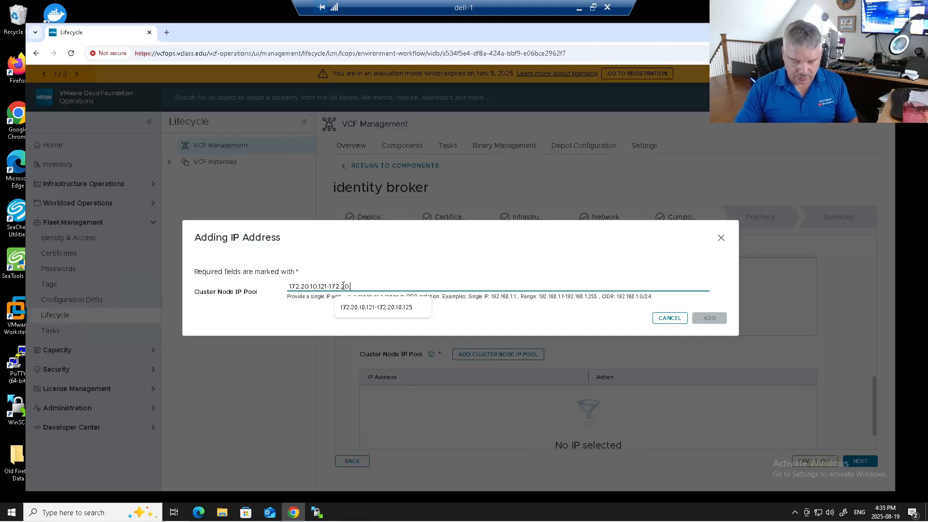
text(.125)
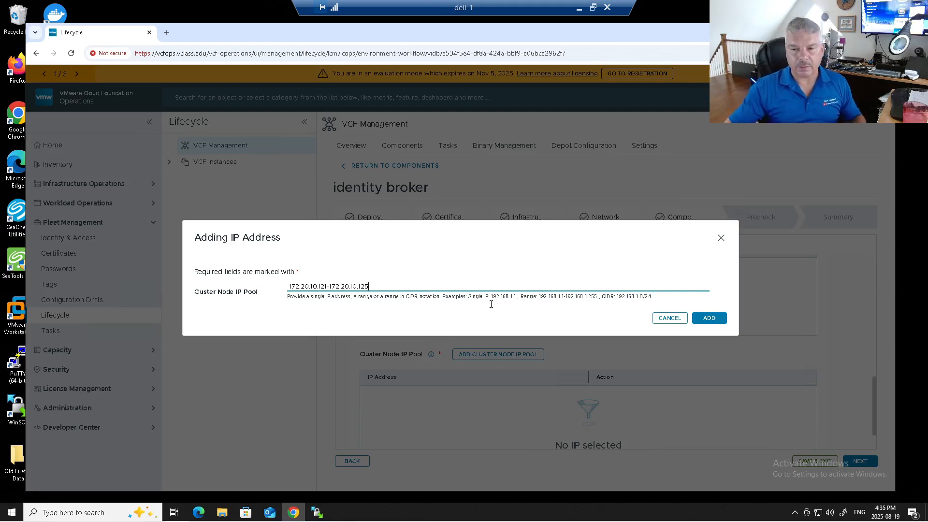
click(709, 318)
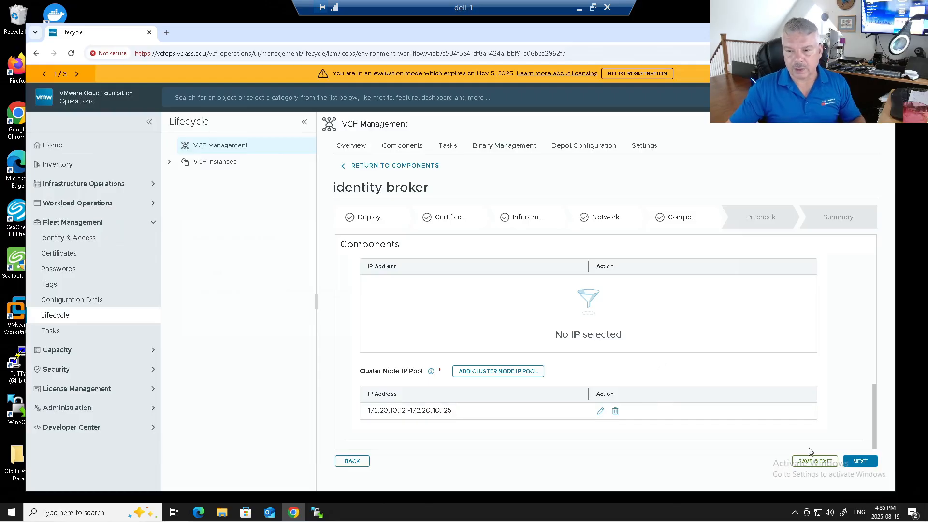
click(860, 461)
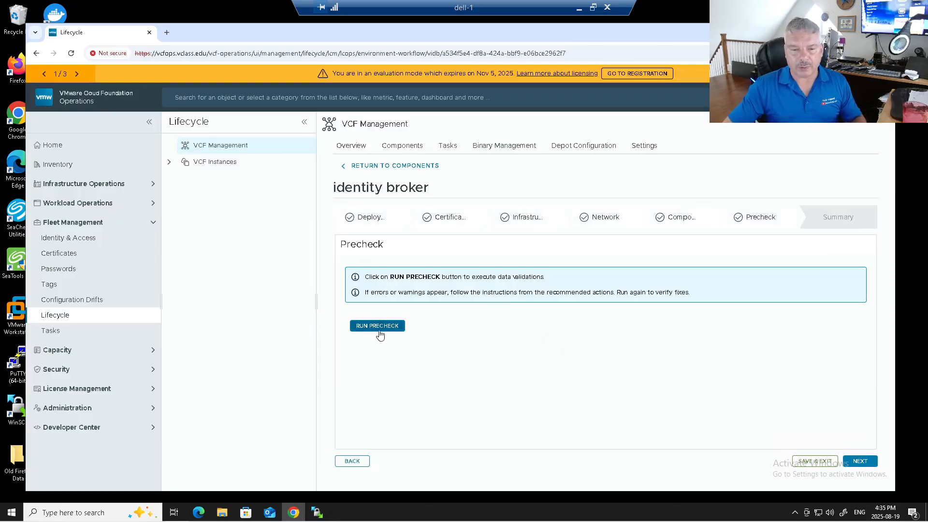
Run the identity broker precheck and confirm the Data, Infrastructure and identity broker validations all passed
click(378, 327)
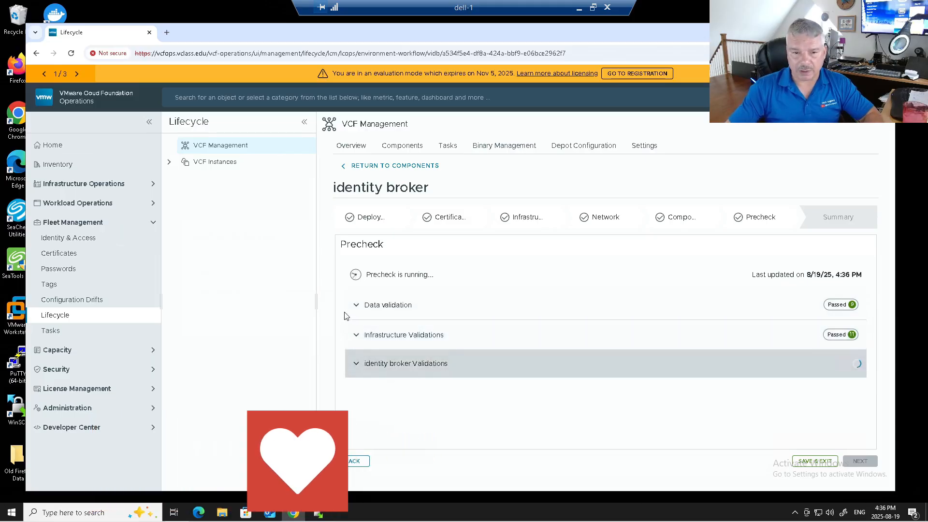
click(358, 305)
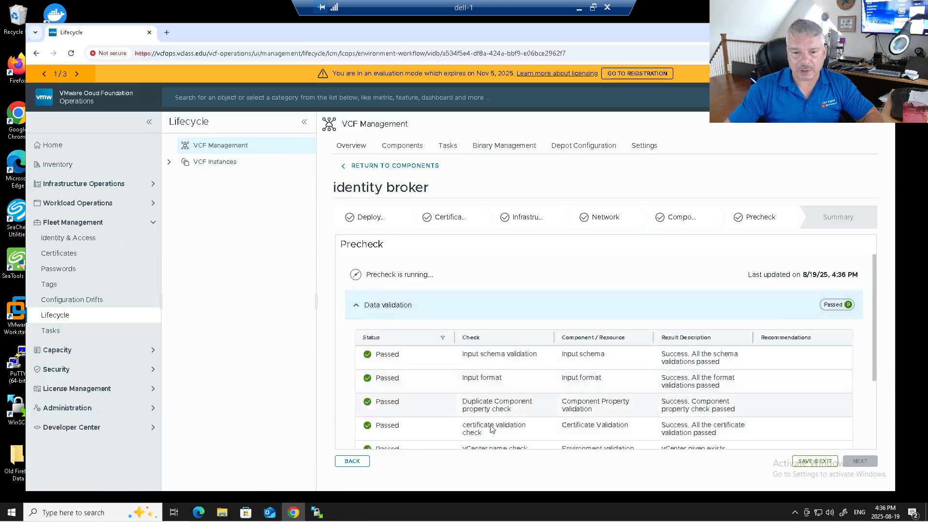
scroll(482, 377, down, 3)
scroll(445, 352, up, 3)
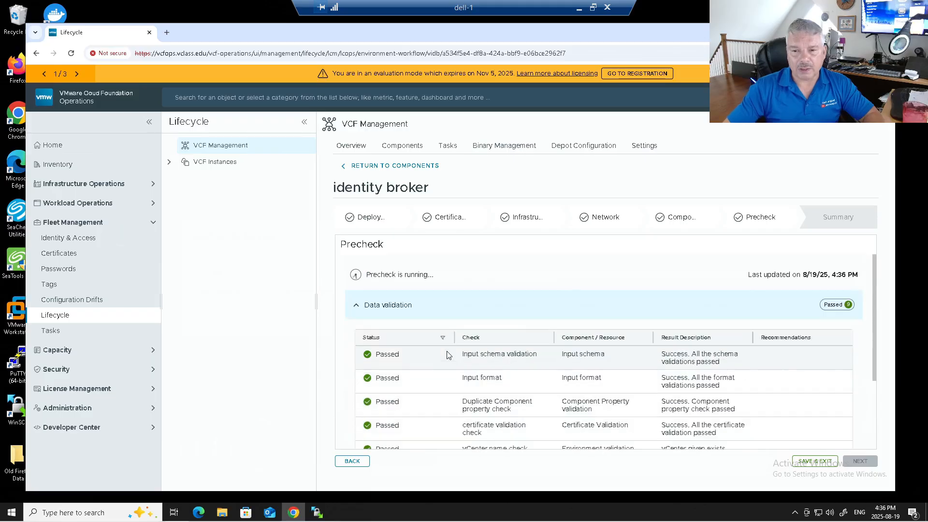
click(358, 309)
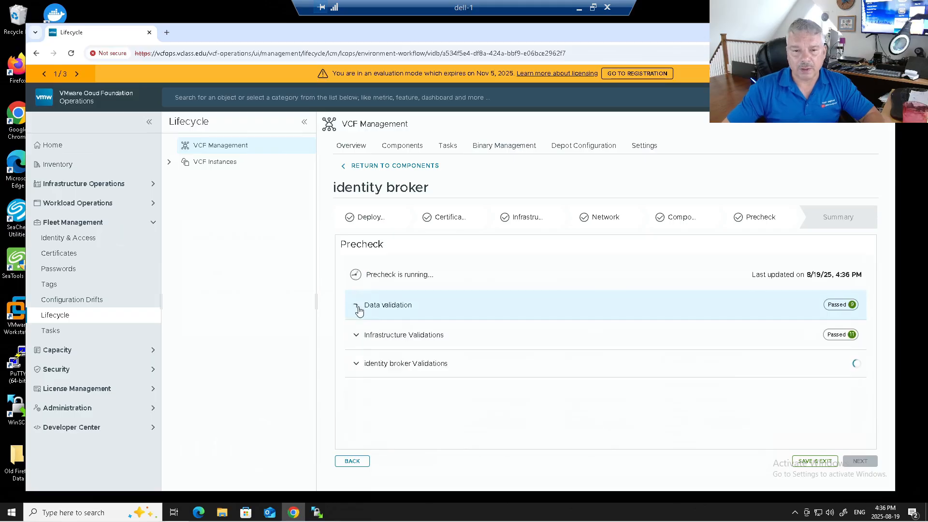
click(356, 333)
scroll(534, 387, down, 2)
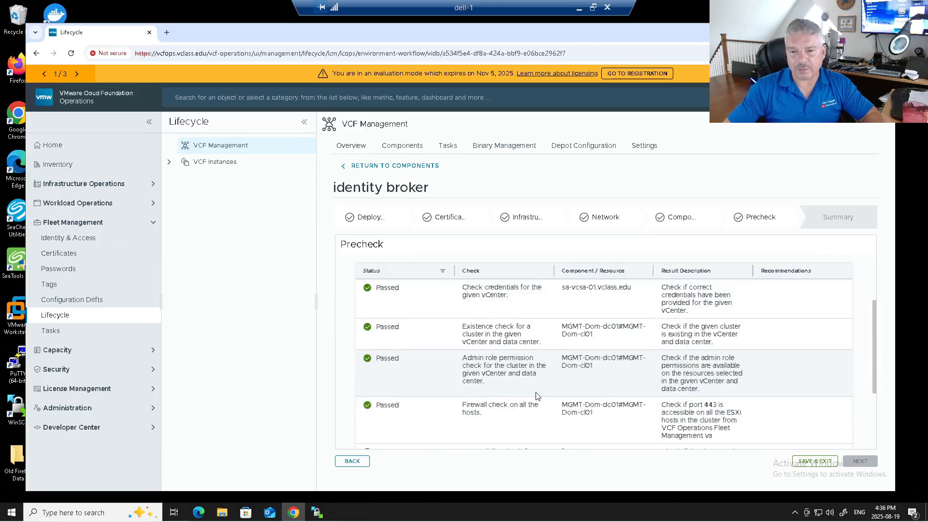
scroll(483, 377, up, 2)
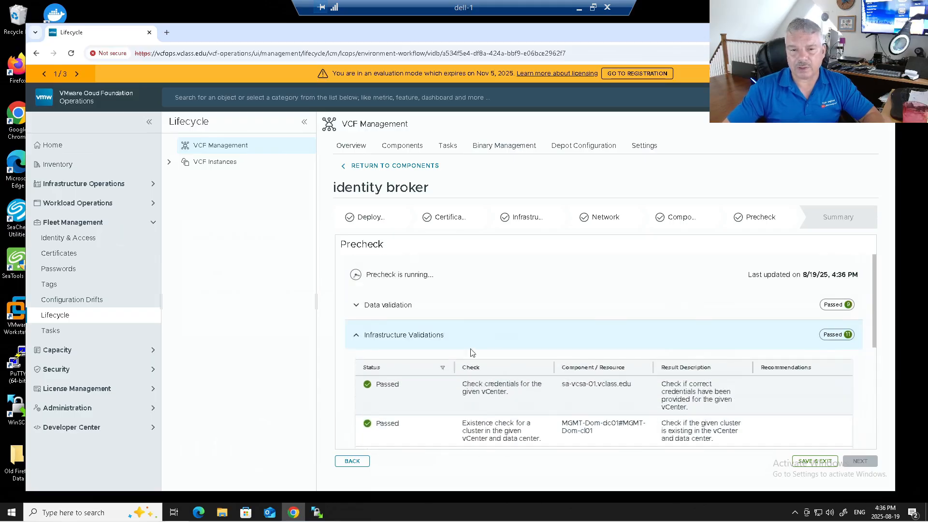
click(355, 336)
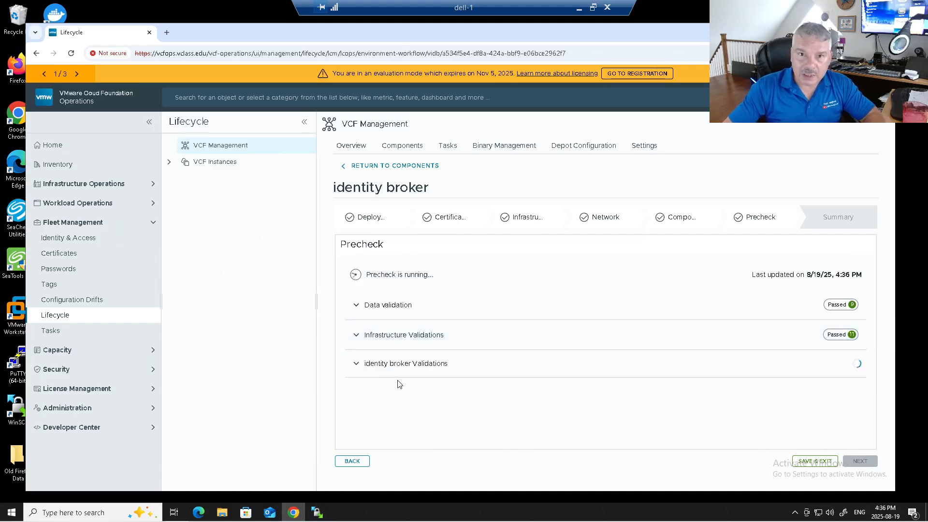
click(357, 365)
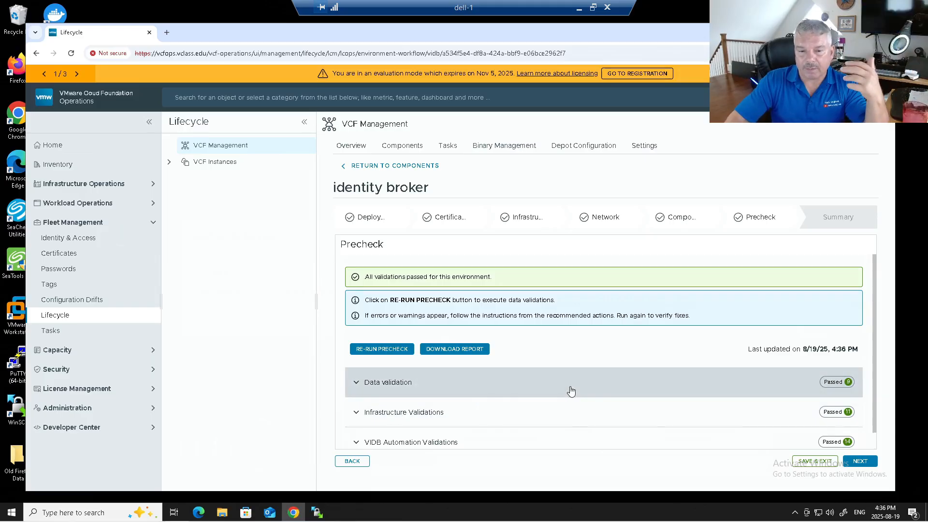
scroll(579, 392, down, 1)
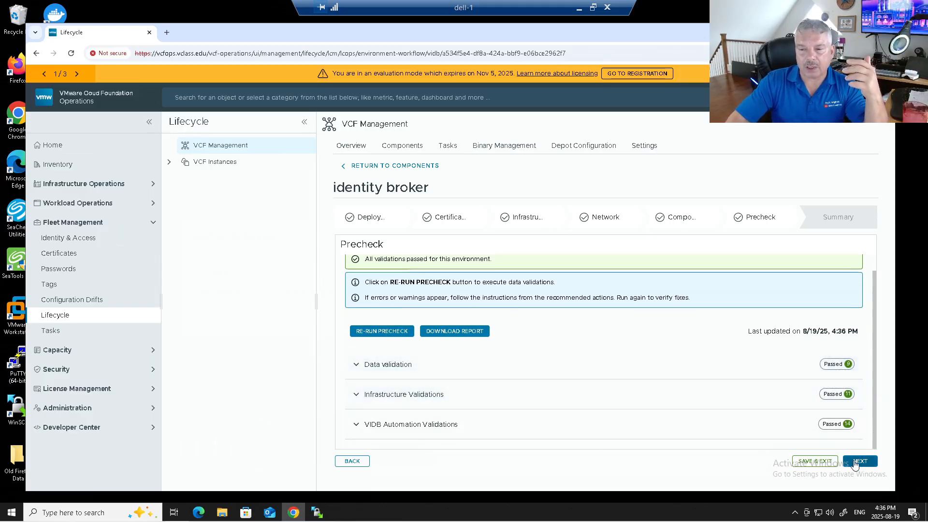
Review the Summary's parallel deployment warning, certificate vcfidb.vclass.edu and small deployment type
click(853, 460)
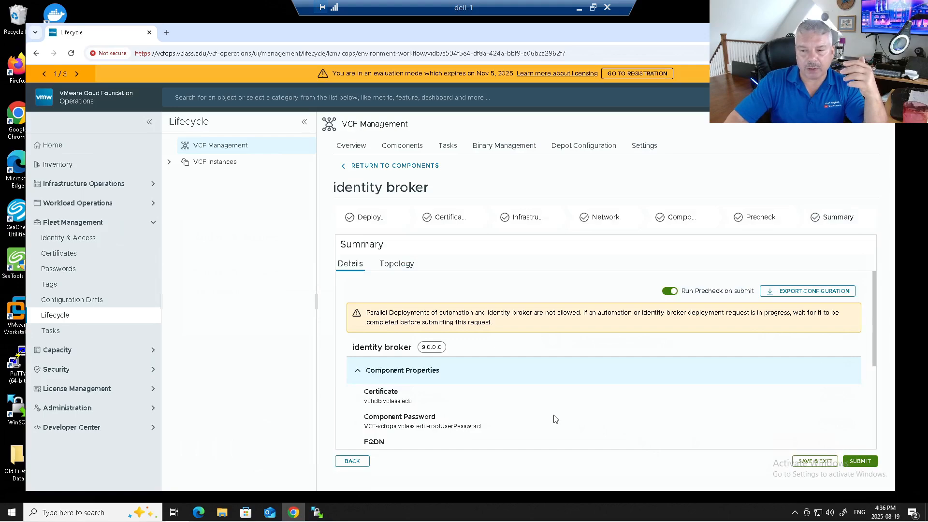
scroll(459, 377, down, 1)
scroll(387, 333, up, 1)
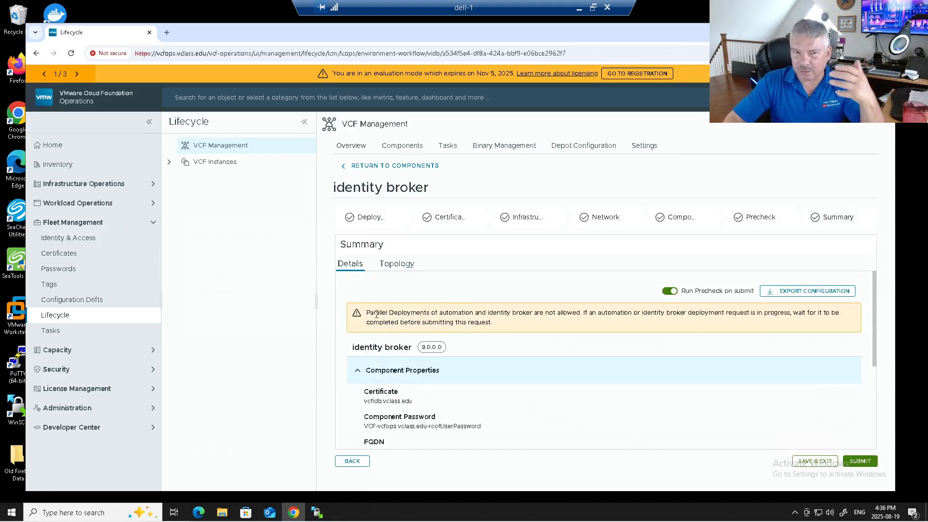
drag(374, 312, 719, 315)
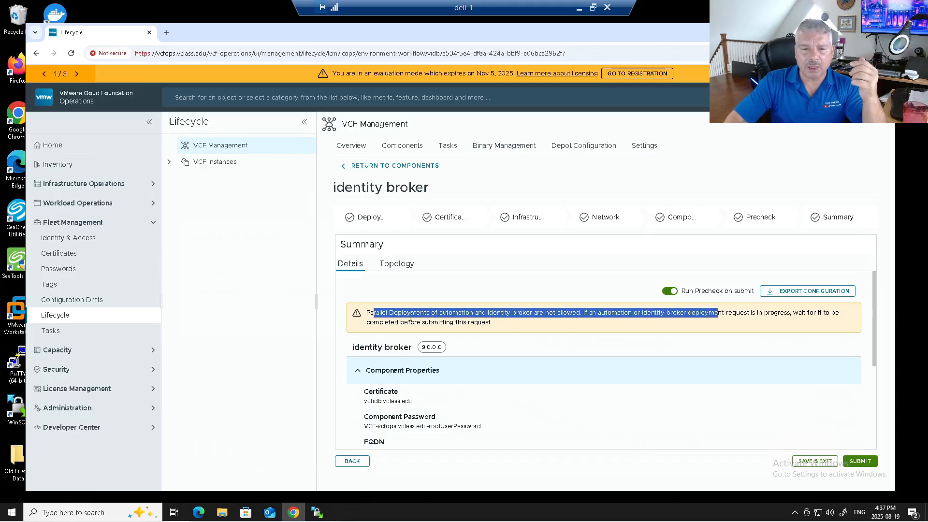
drag(416, 324, 495, 327)
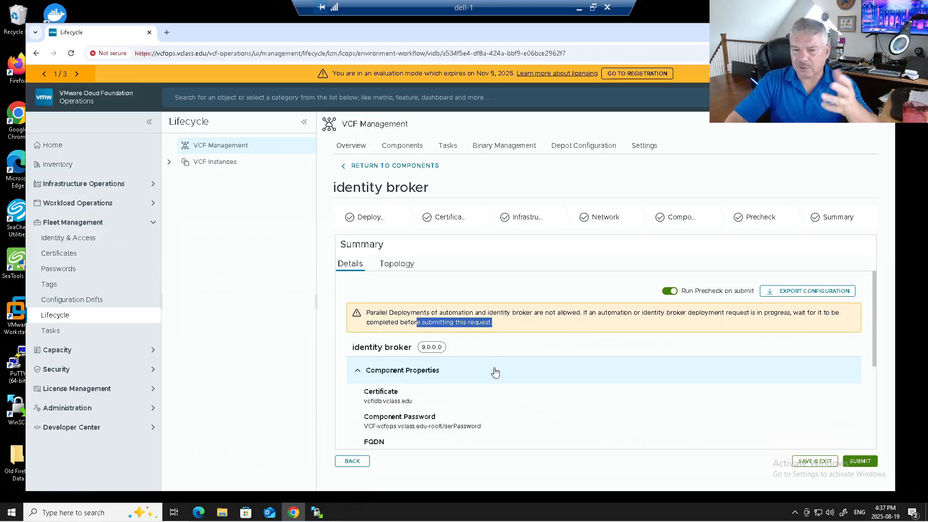
scroll(495, 373, down, 1)
scroll(495, 375, up, 1)
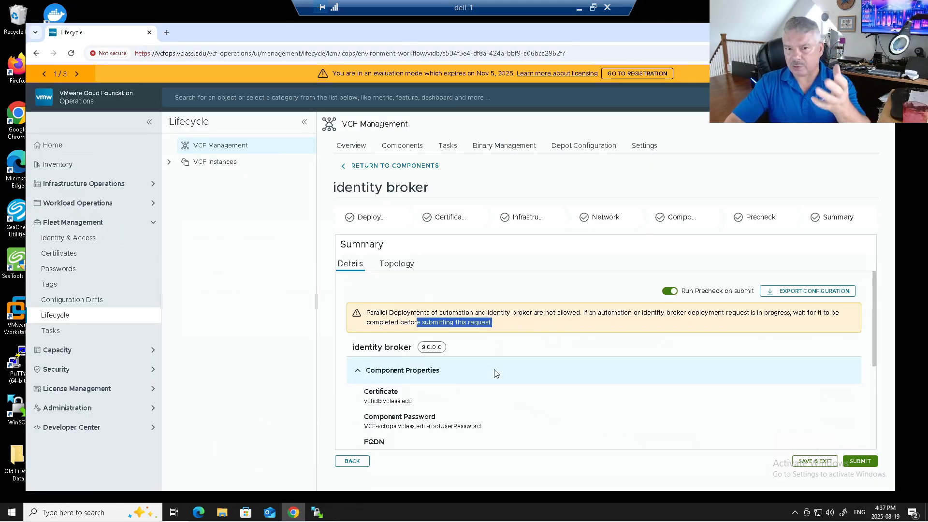
scroll(495, 374, down, 1)
scroll(495, 373, down, 2)
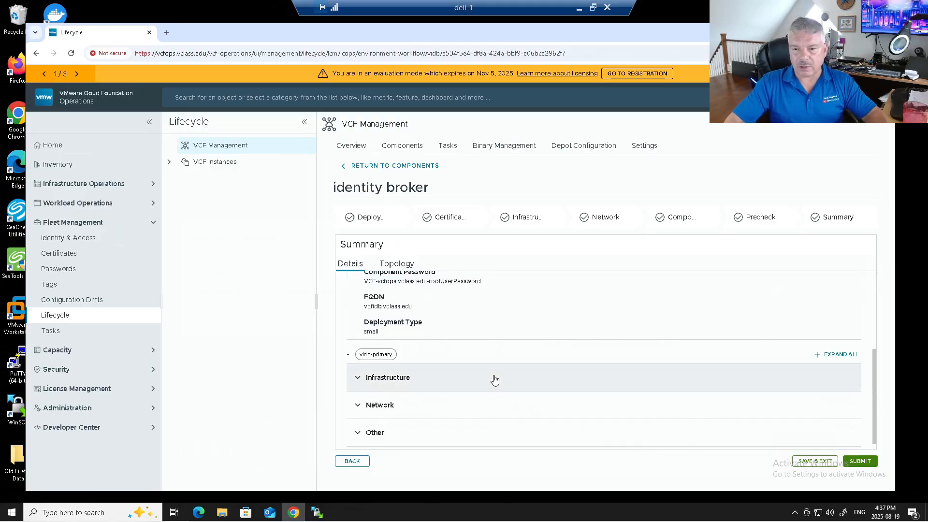
Submit the identity broker deployment and follow its request stages through to Successful
click(859, 461)
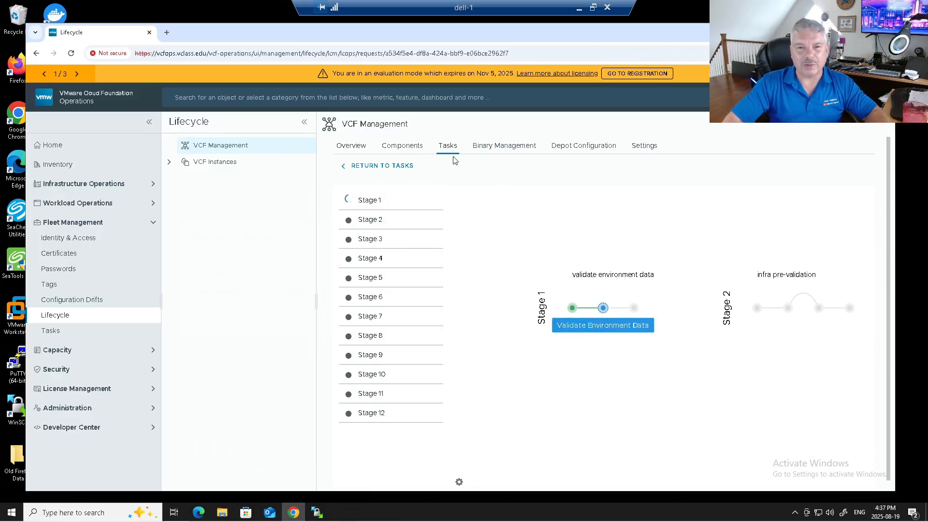
click(376, 165)
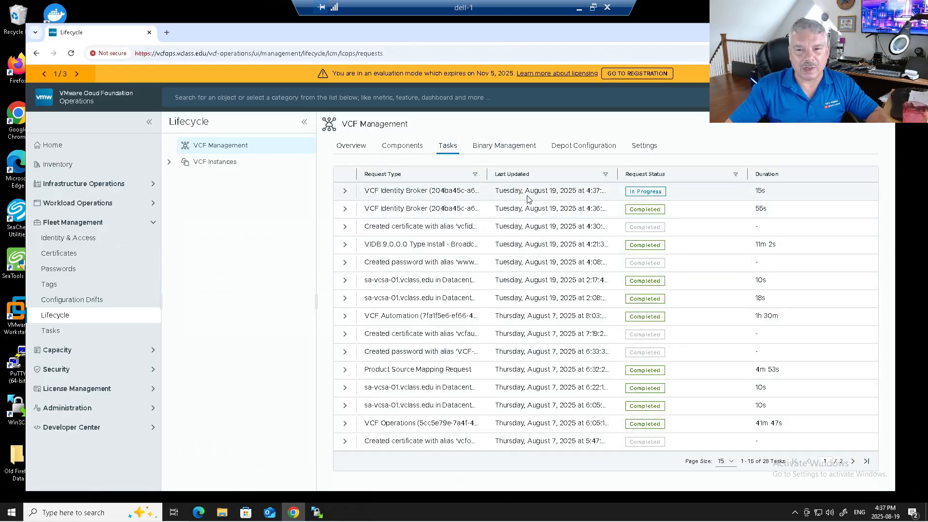
click(636, 193)
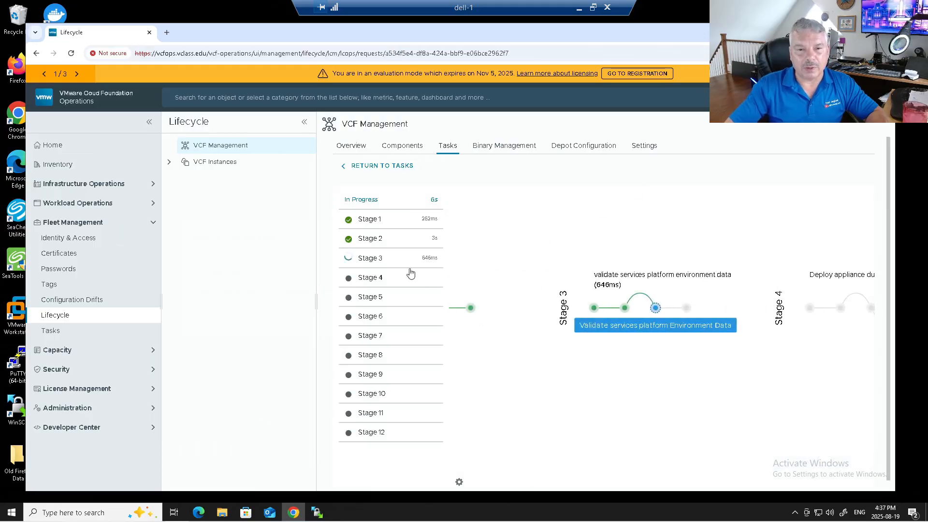
click(389, 227)
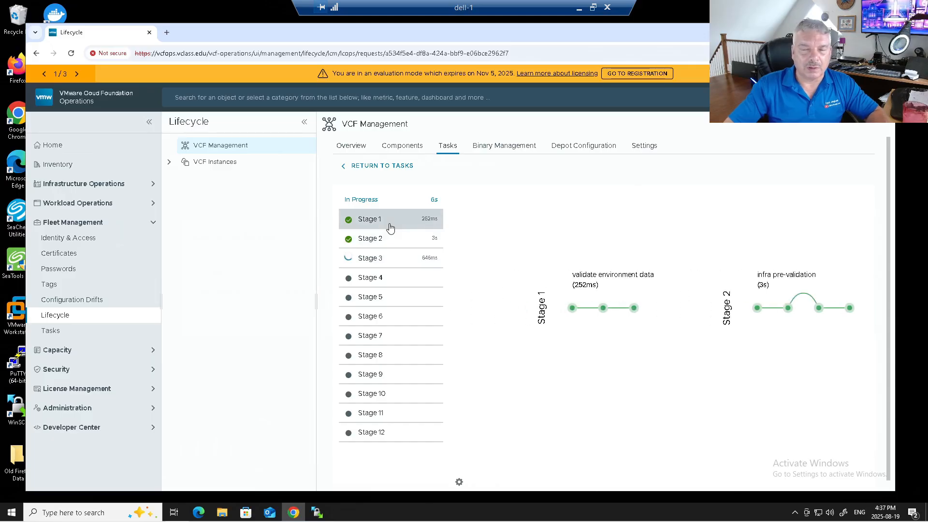
click(393, 244)
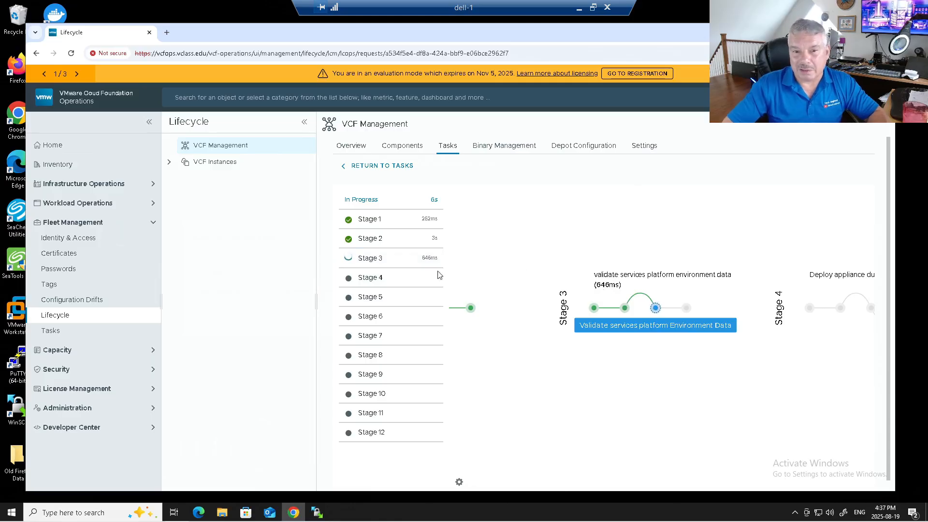
click(395, 285)
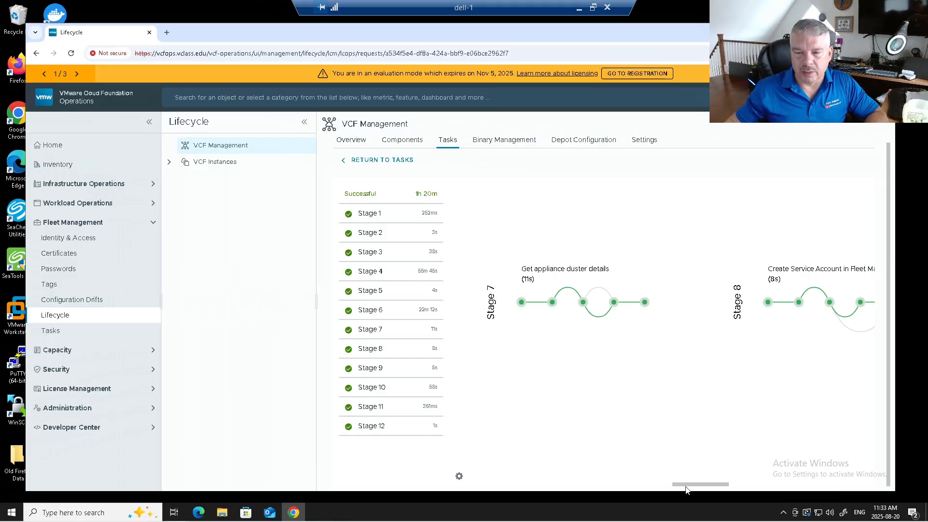
drag(699, 484, 570, 465)
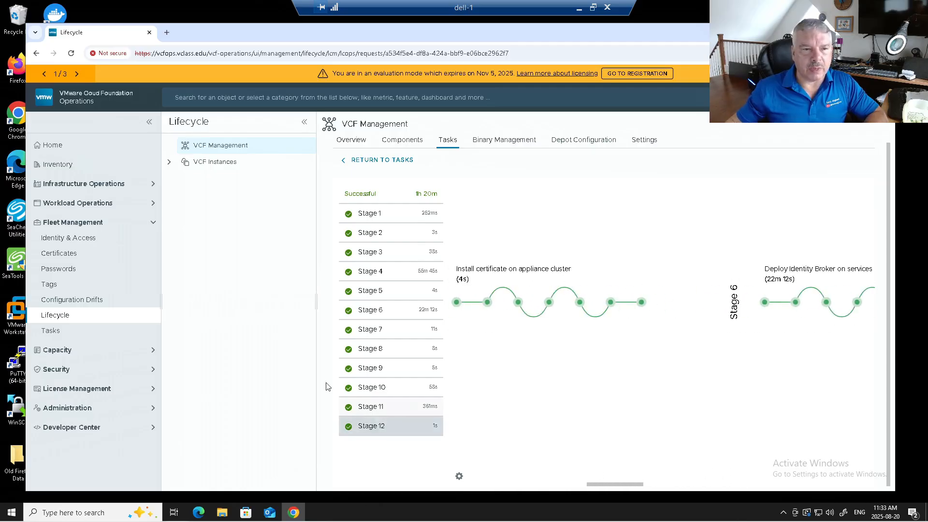
Pick MYvcf in Identity & Access and start its single sign-on deployment-mode choice
click(70, 242)
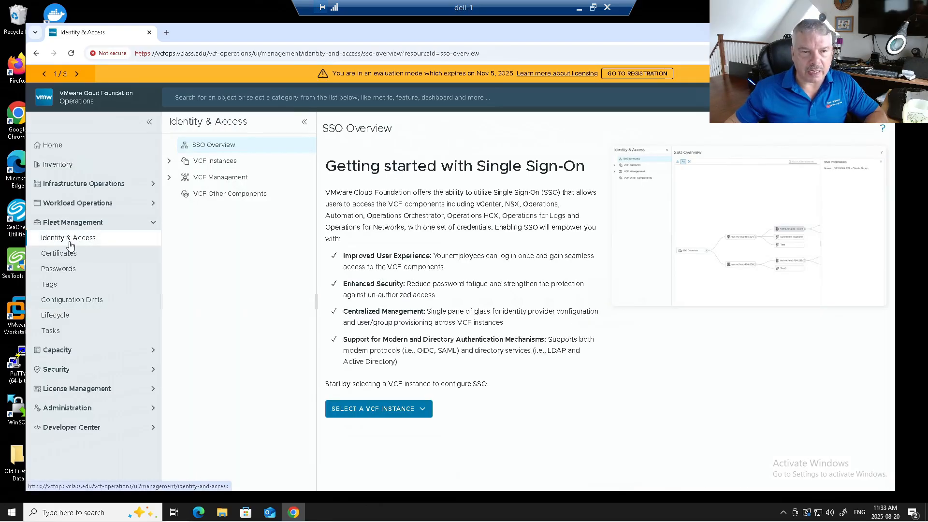
click(370, 410)
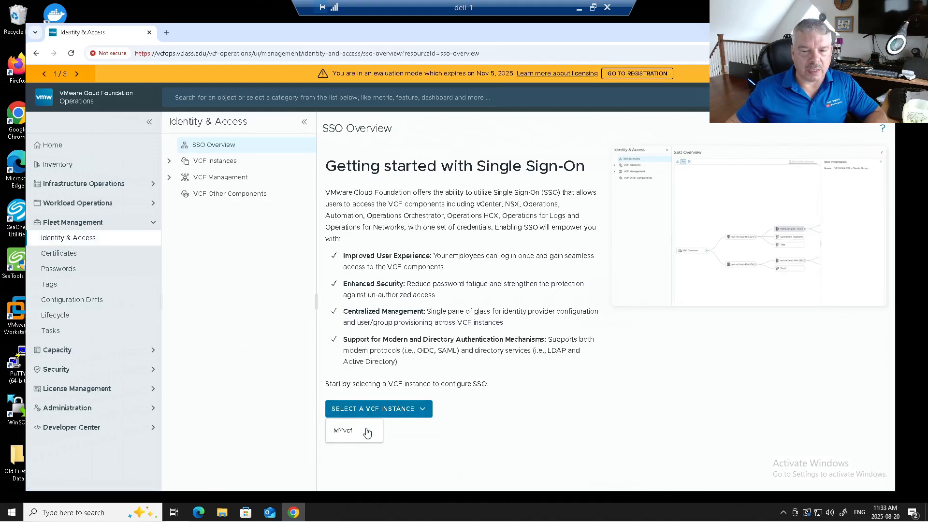
click(361, 431)
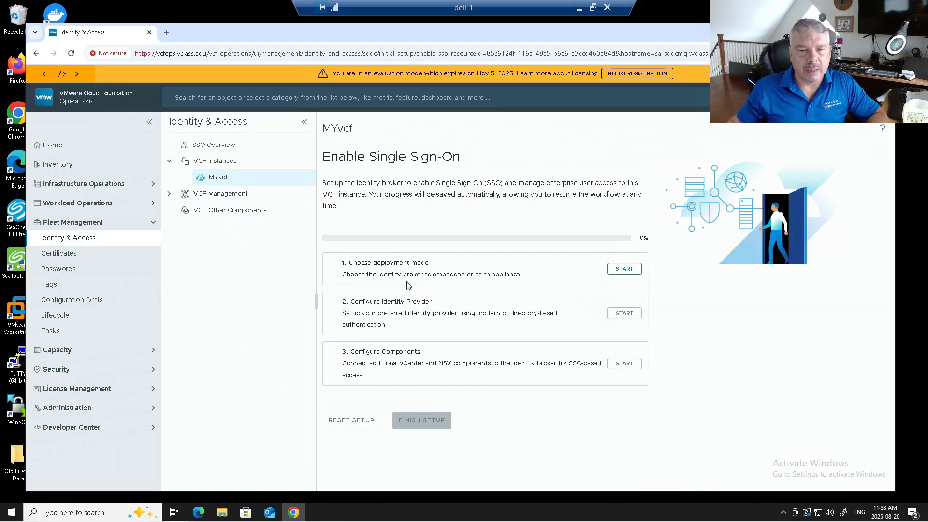
click(624, 268)
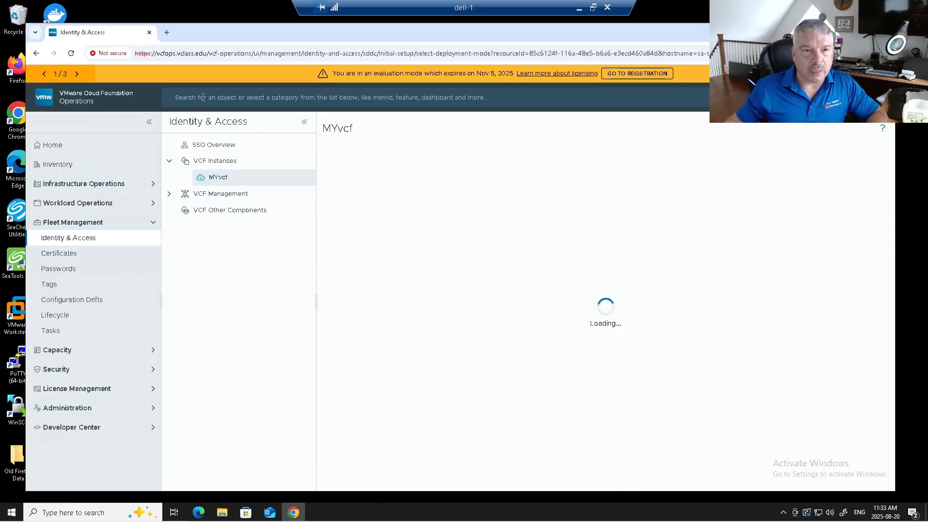
Sign in to the sa-vcsa-01 vSphere Client as the vSphere administrator, bypassing the certificate warning
click(169, 31)
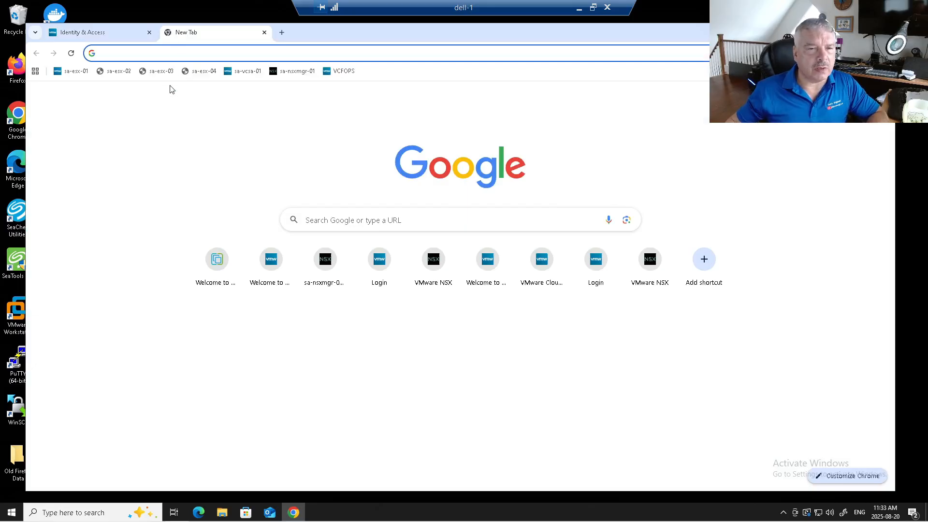
click(241, 72)
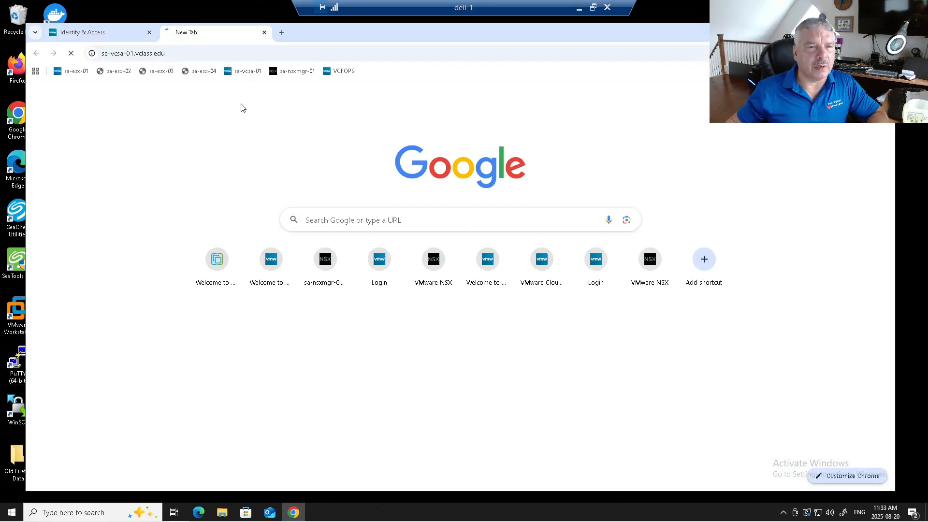
click(338, 319)
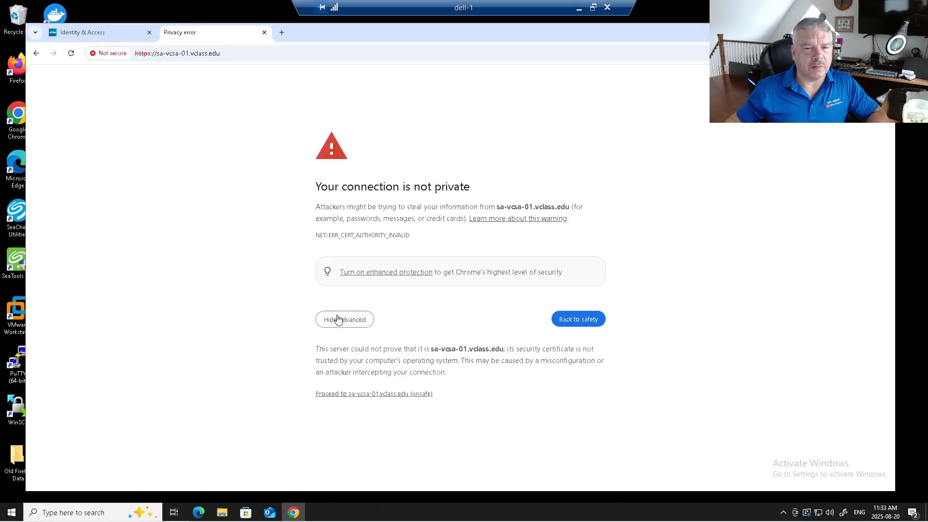
click(359, 394)
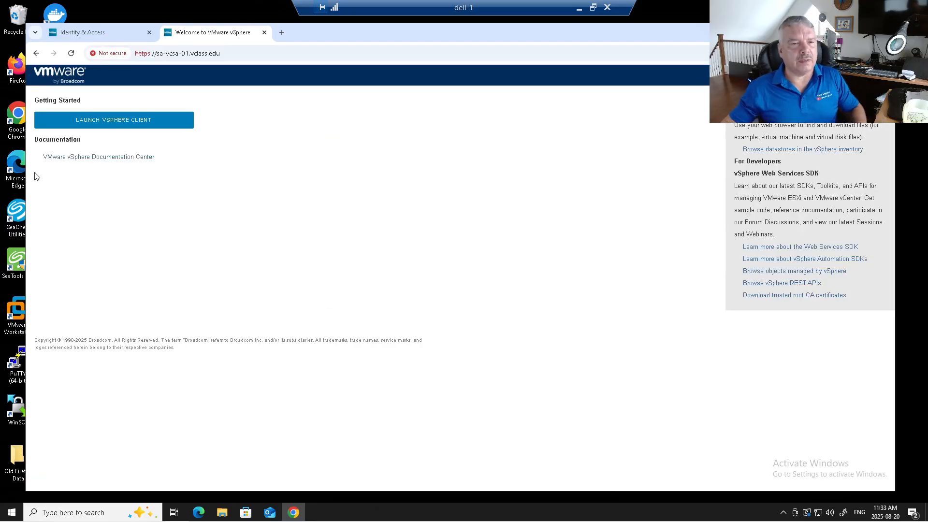
click(79, 120)
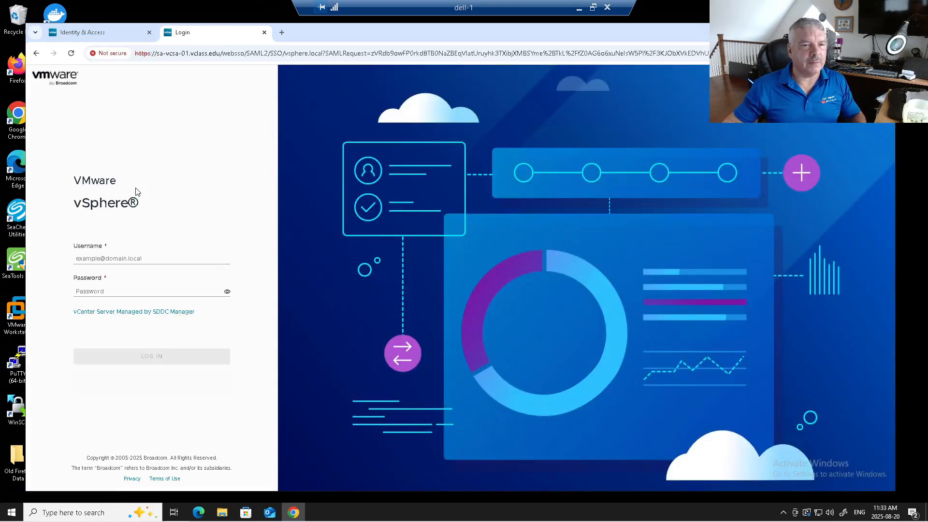
click(128, 260)
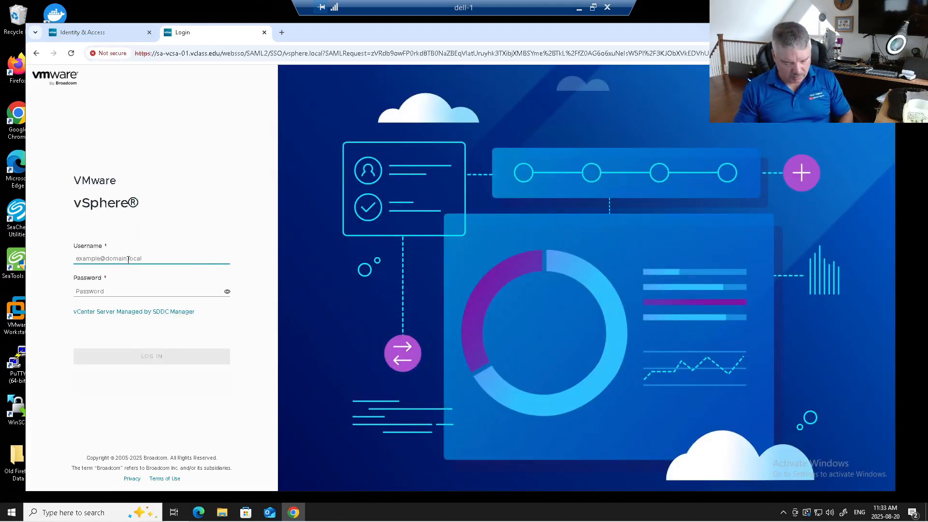
text(adm)
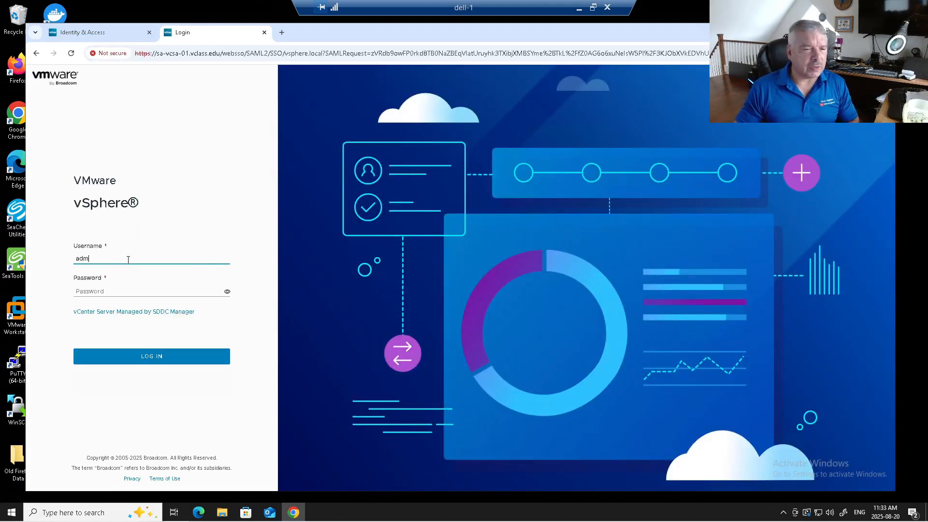
text(in)
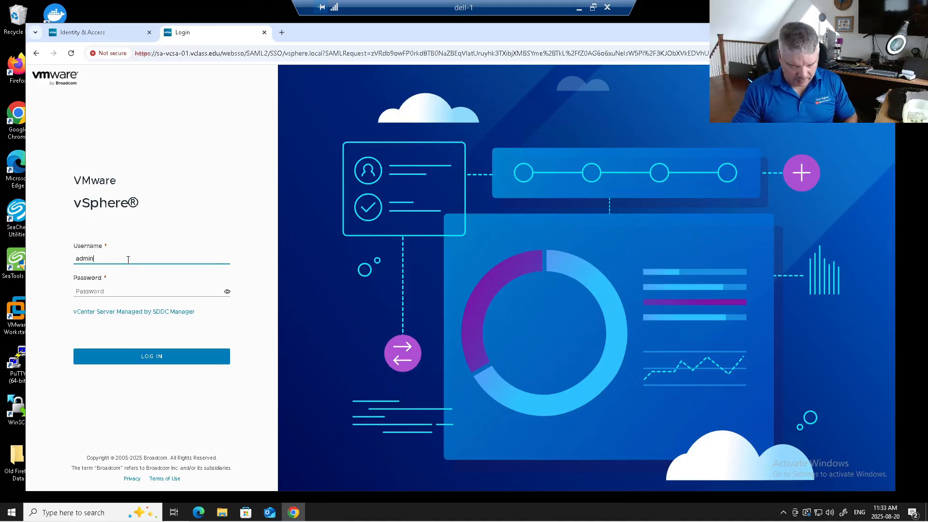
text(istrator@)
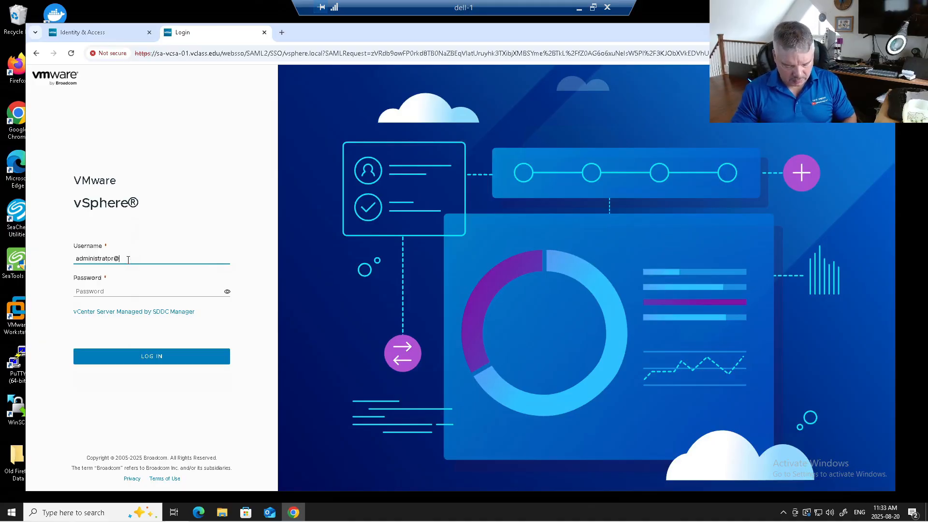
text(vsphere.local)
key(Tab)
text(V)
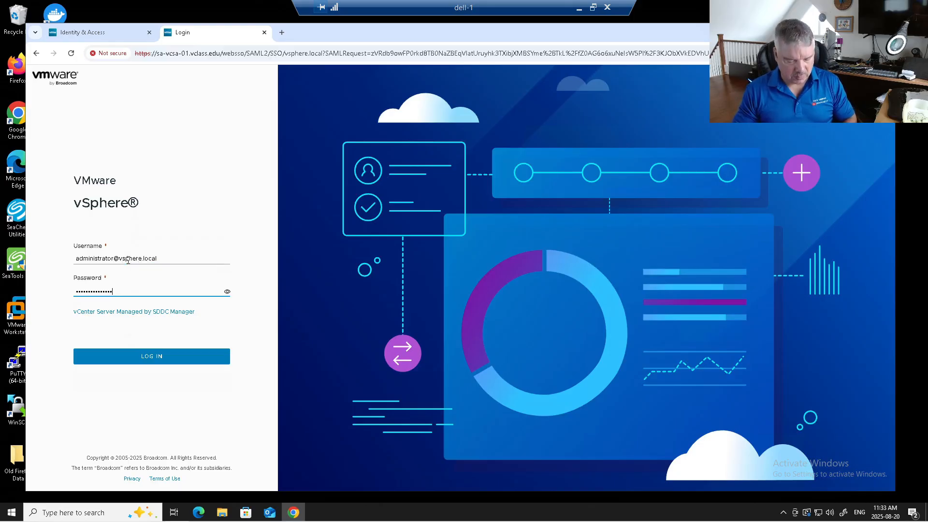
key(Return)
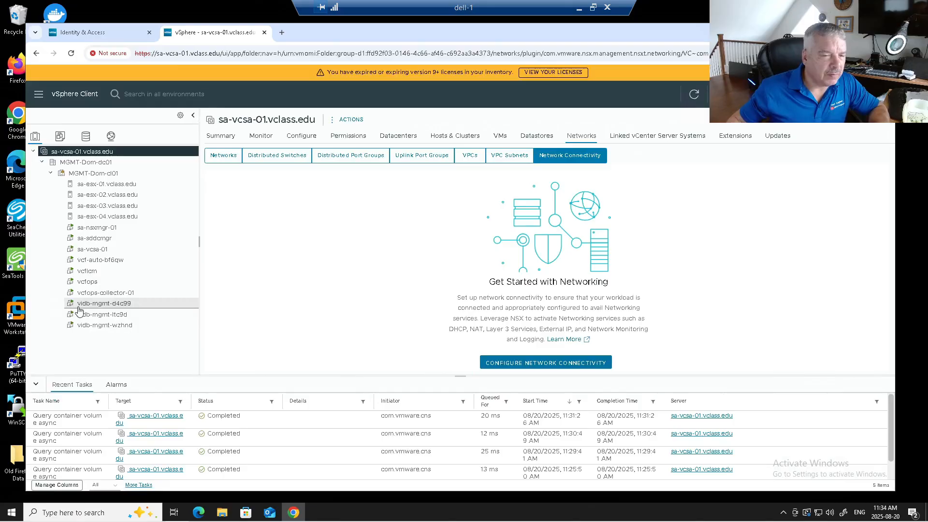
Check the vidb-mgmt-d4c99, vidb-mgmt-ltc9d and vidb-mgmt-wzhnd VMs, then return to VCF Operations
click(79, 309)
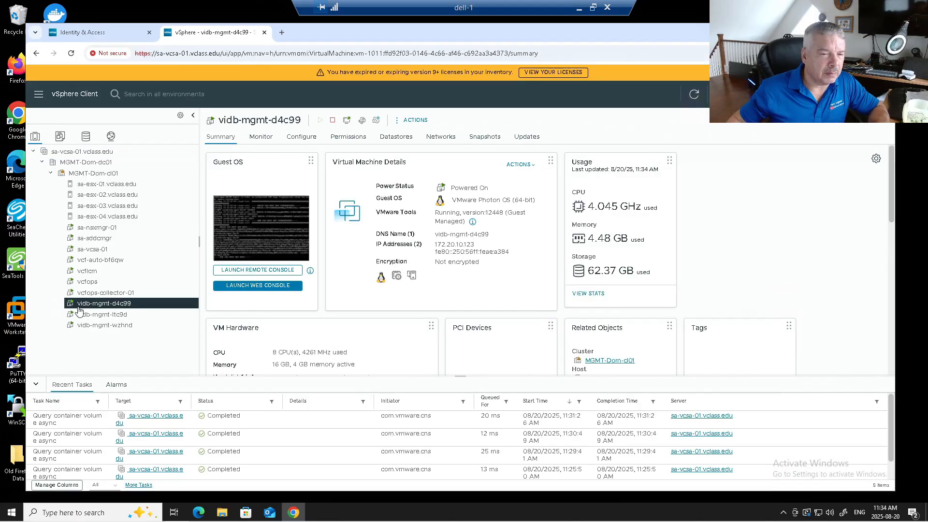
click(77, 315)
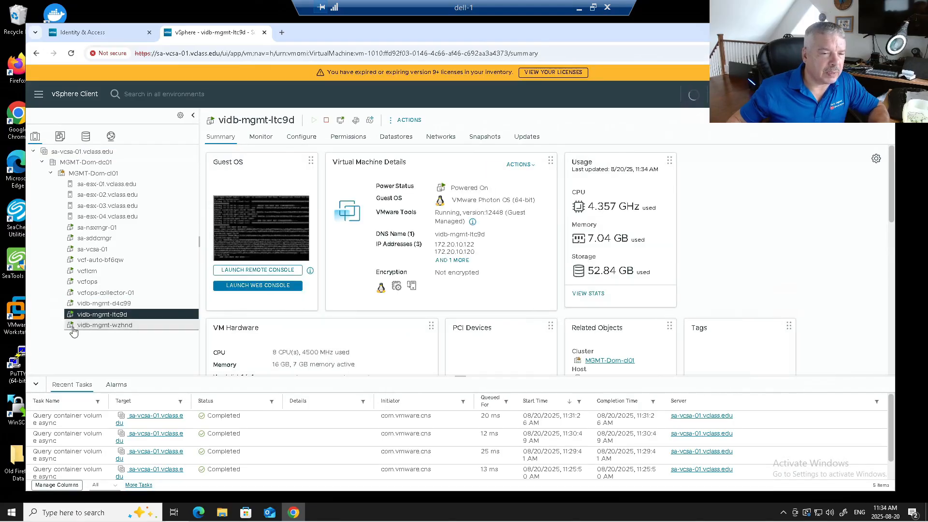
click(79, 325)
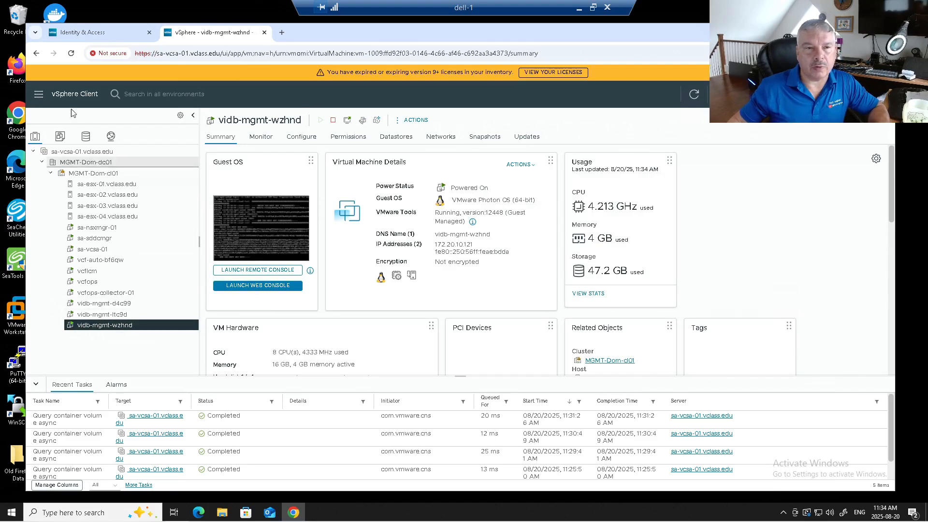
click(87, 33)
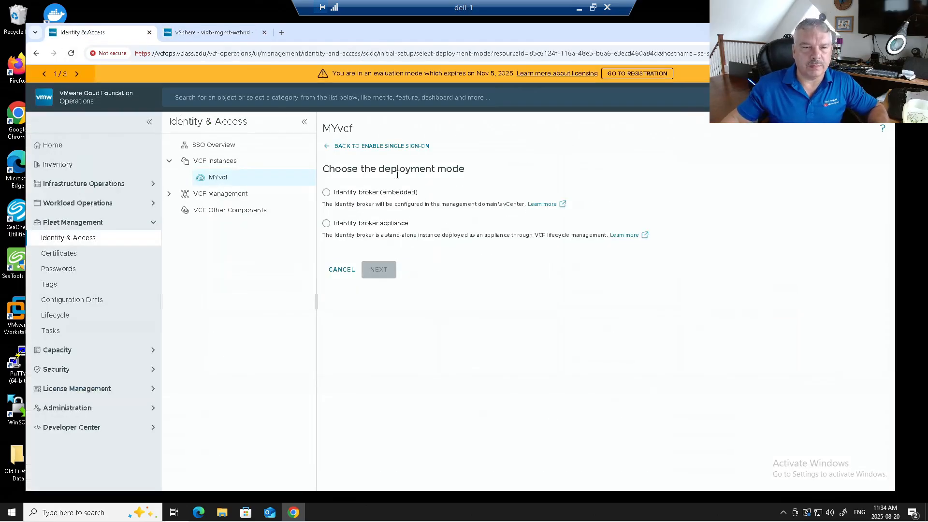
Choose the Identity broker appliance deployment mode and AD/LDAP as the identity provider
click(326, 223)
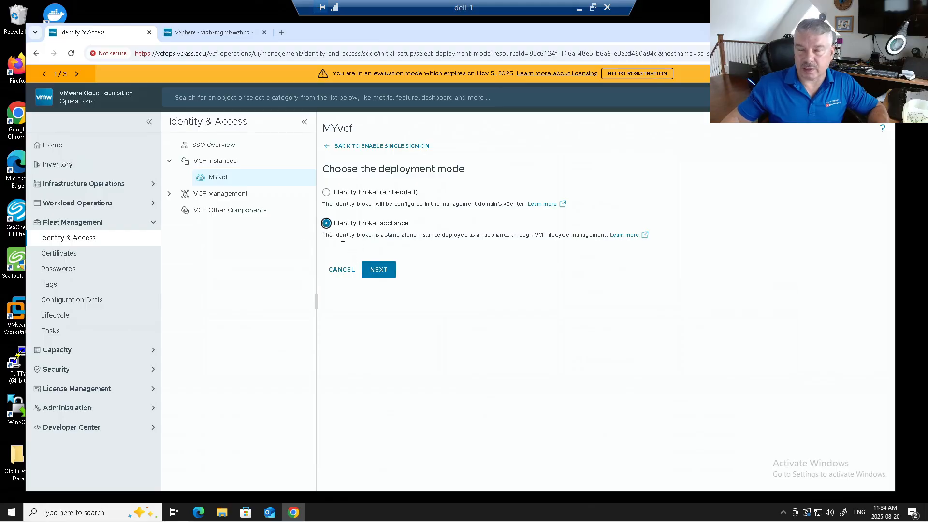
click(382, 275)
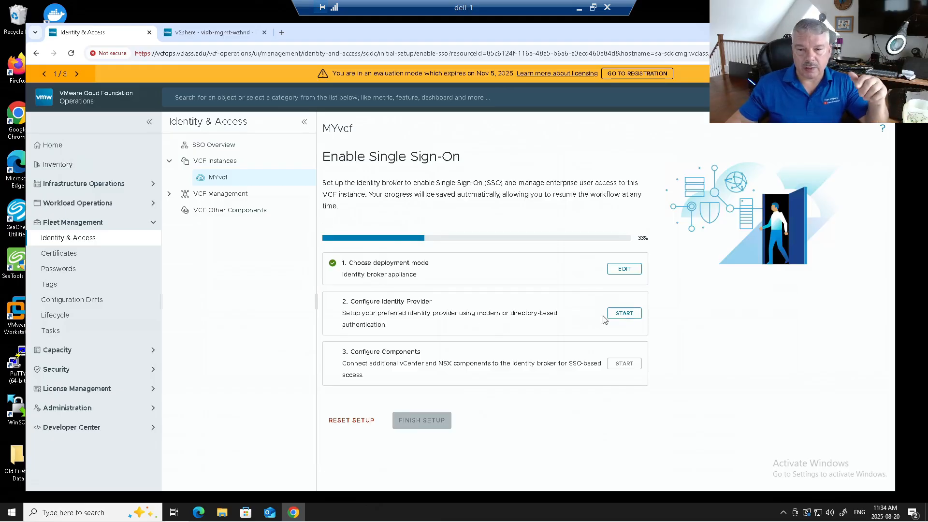
click(624, 313)
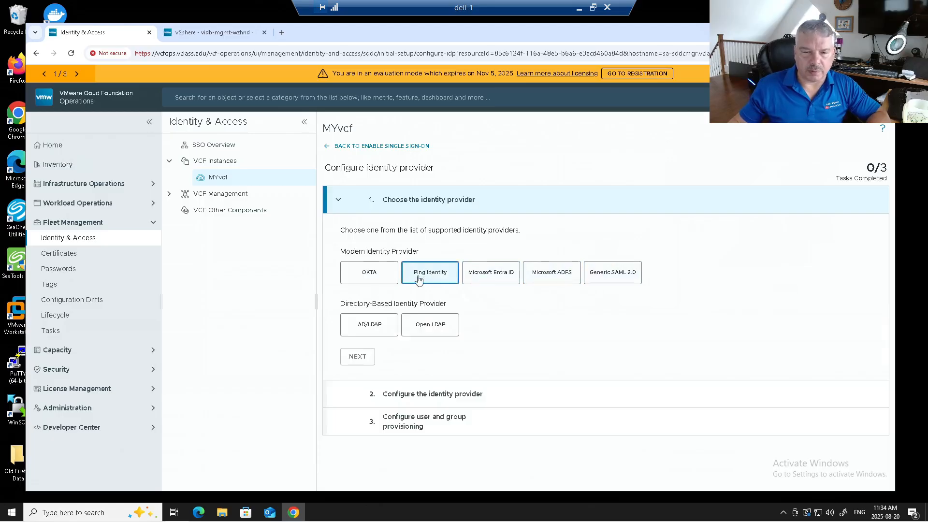
click(365, 326)
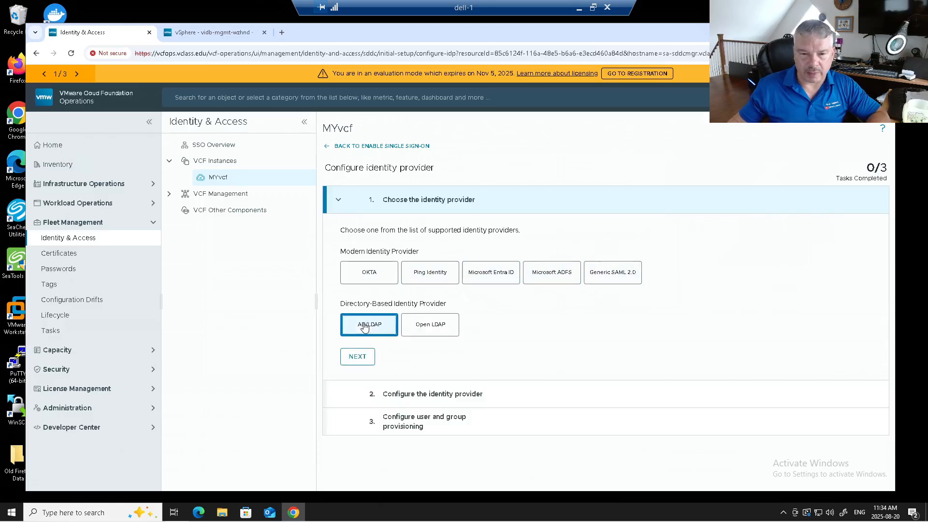
click(357, 358)
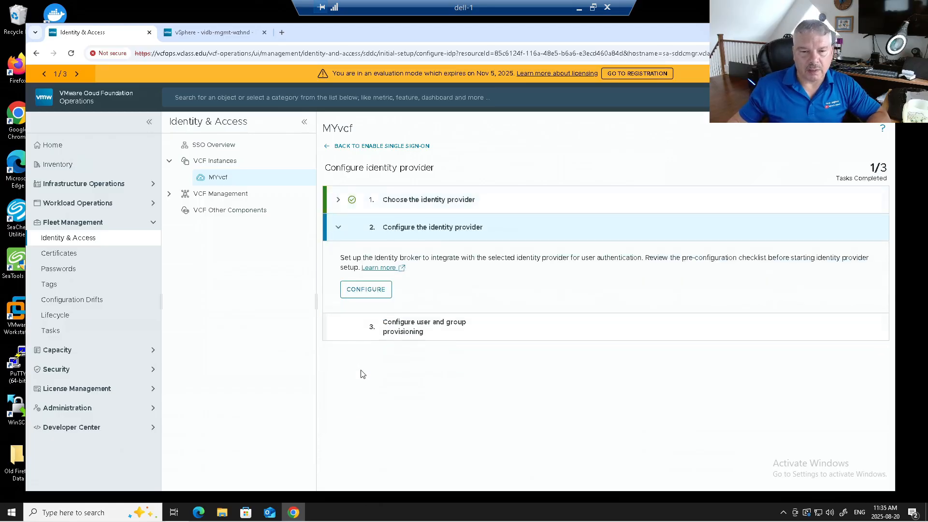
Name the directory VCLASS with DNS location, LDAPS off, sAMAccountName, Base DN CN=Users,DC=vclass,DC=edu
click(360, 295)
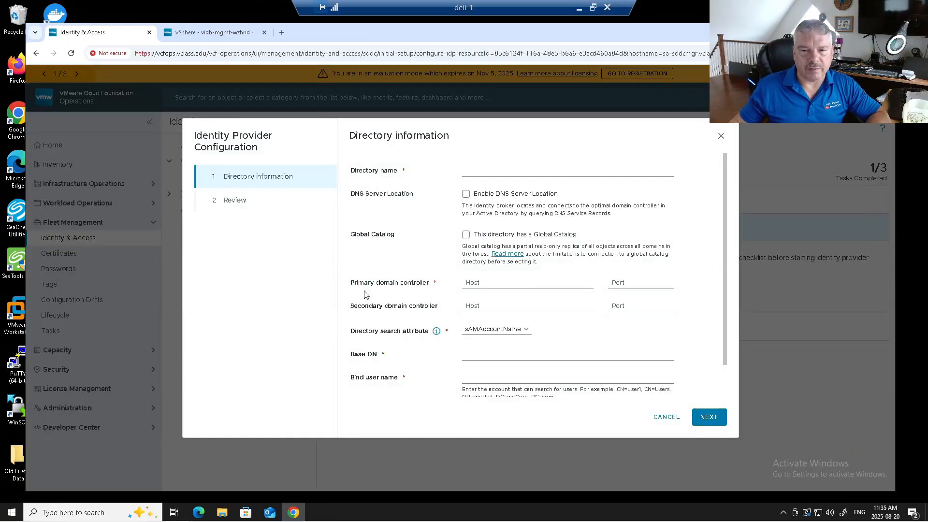
click(496, 171)
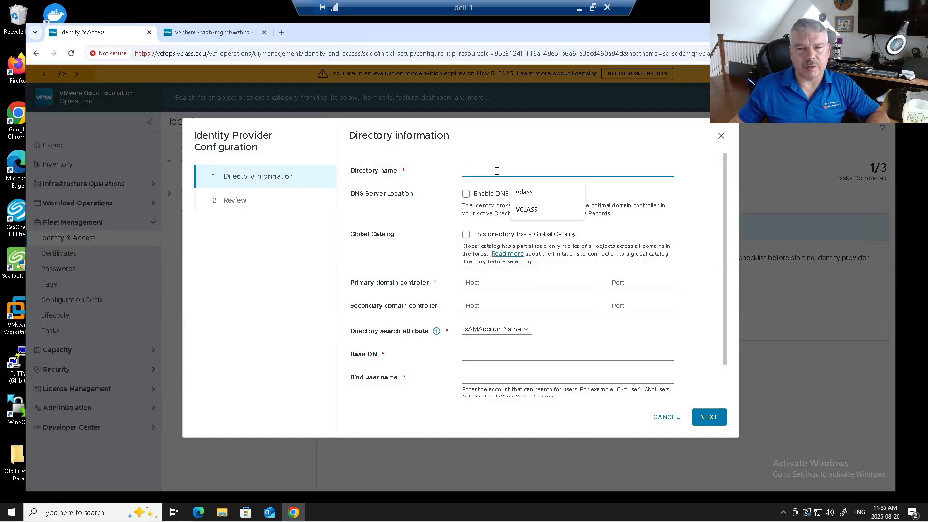
click(515, 211)
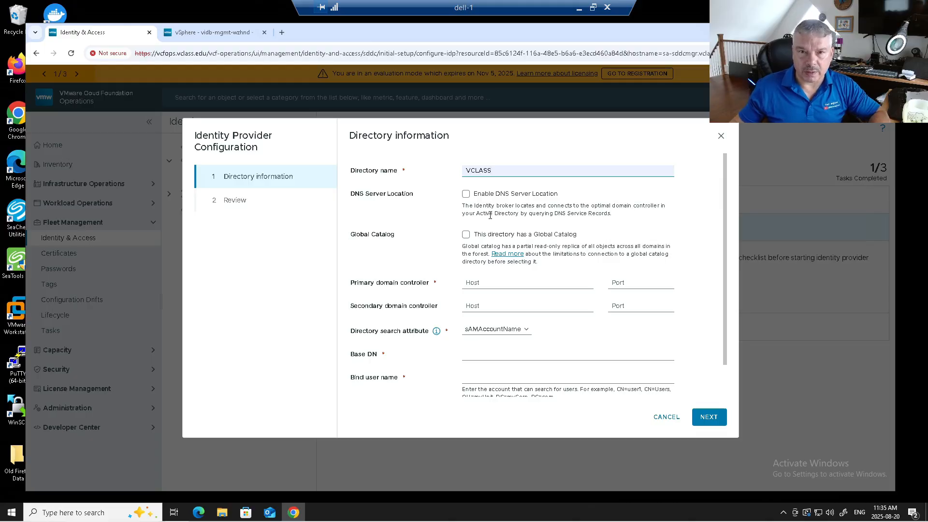
click(466, 194)
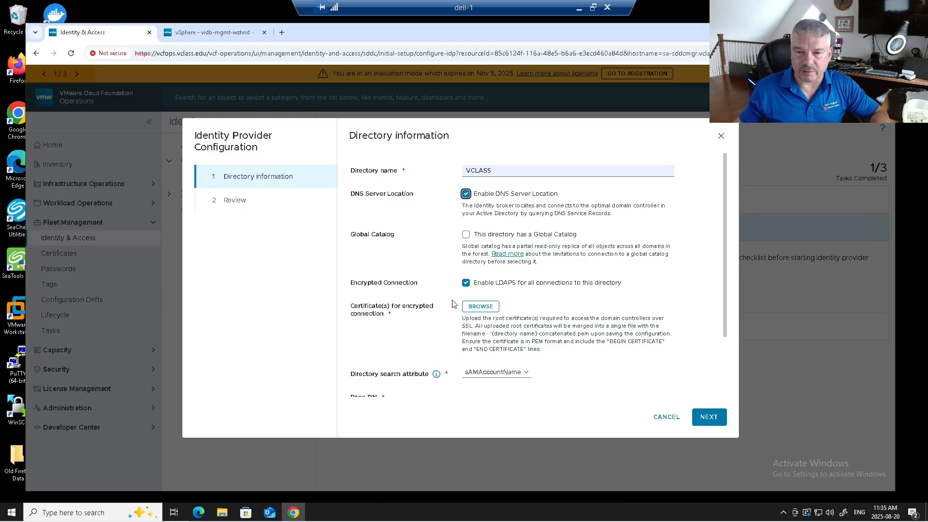
click(465, 283)
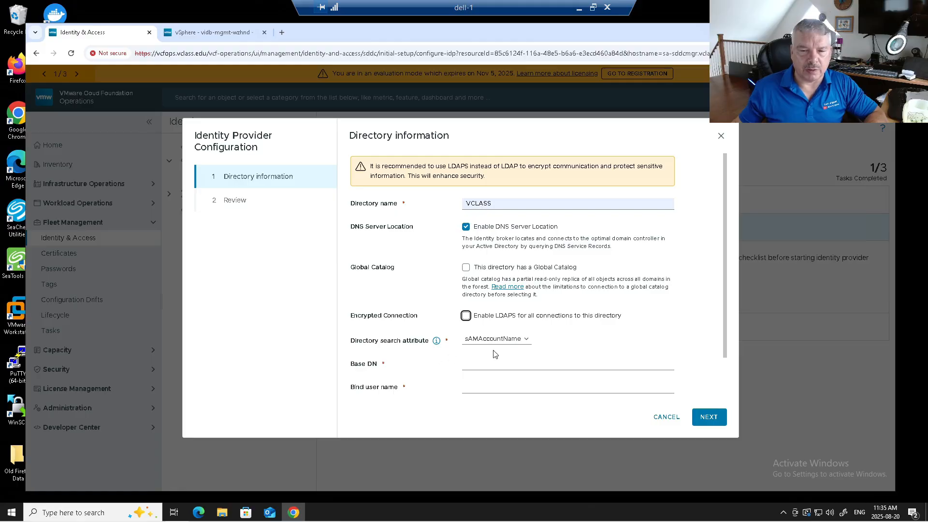
click(511, 342)
click(498, 353)
click(490, 362)
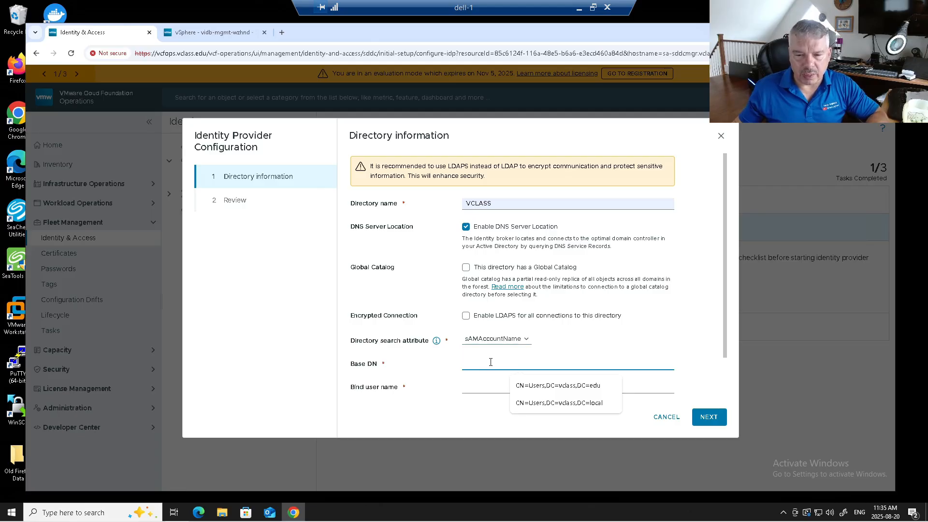
click(529, 386)
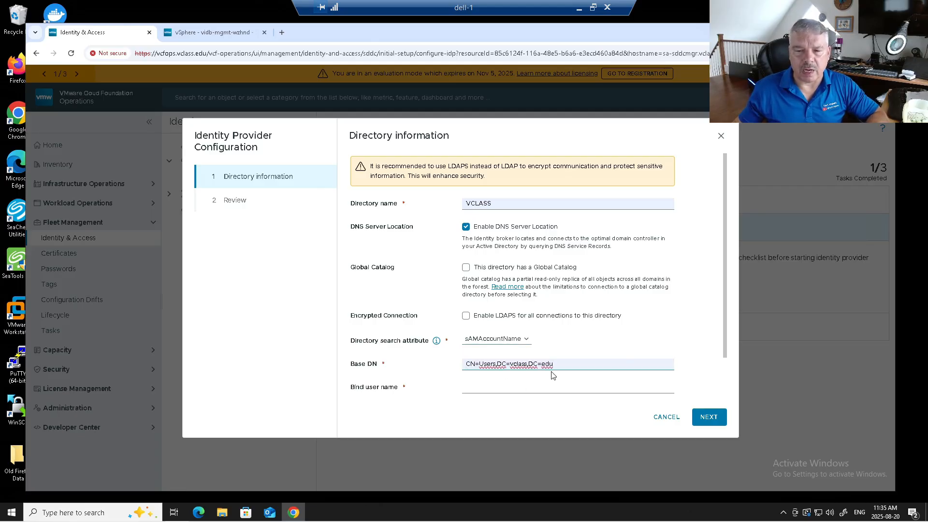
Enter the bind account user name and password, then review and save the provider
click(516, 389)
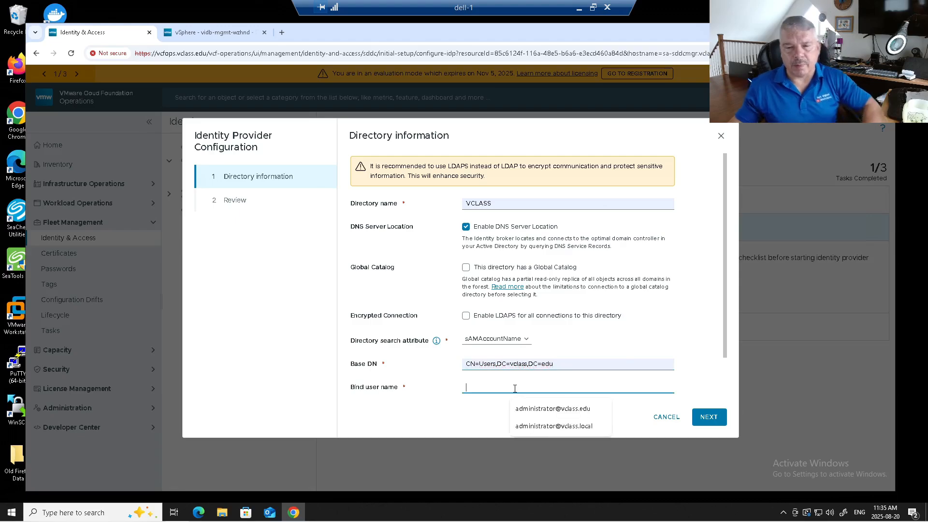
click(534, 408)
scroll(595, 360, down, 1)
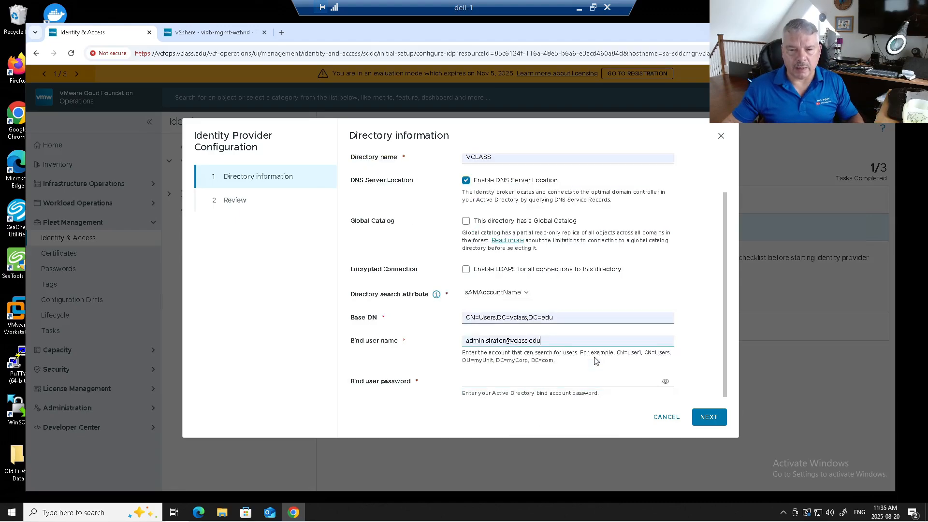
click(494, 379)
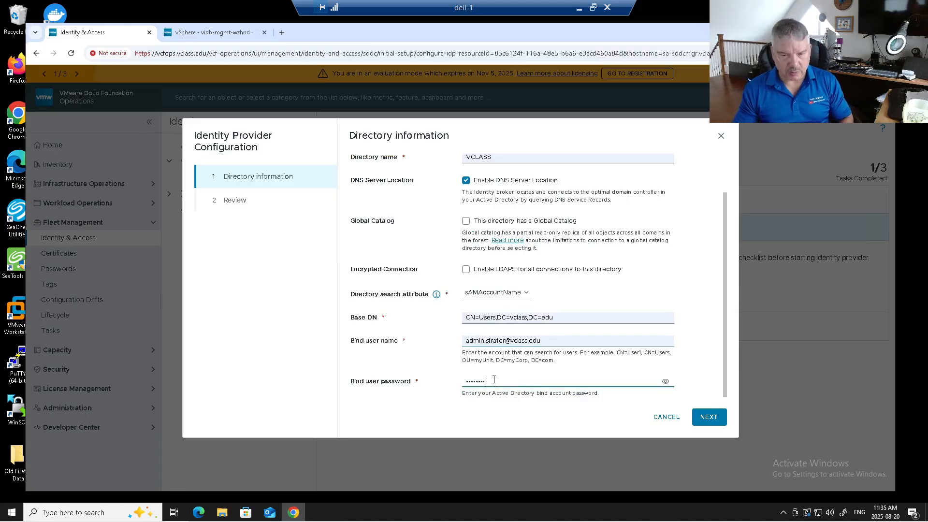
click(708, 424)
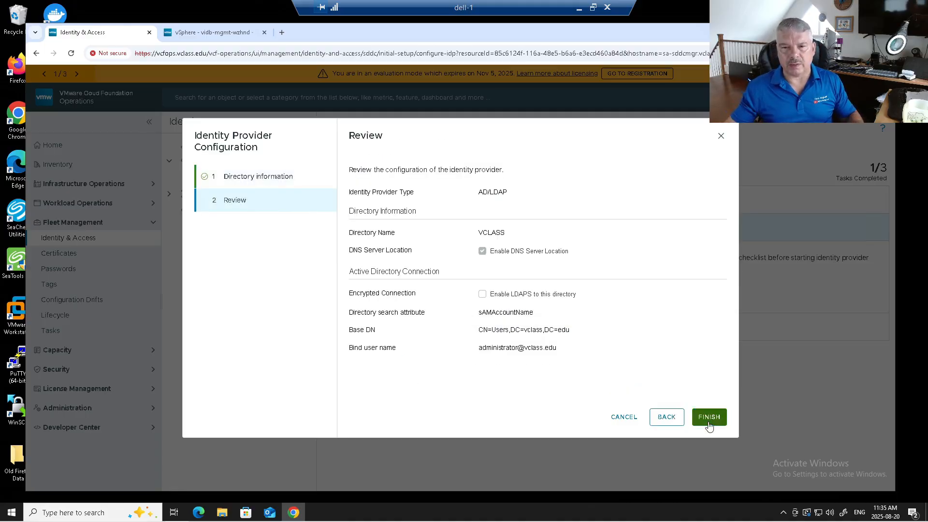
click(708, 417)
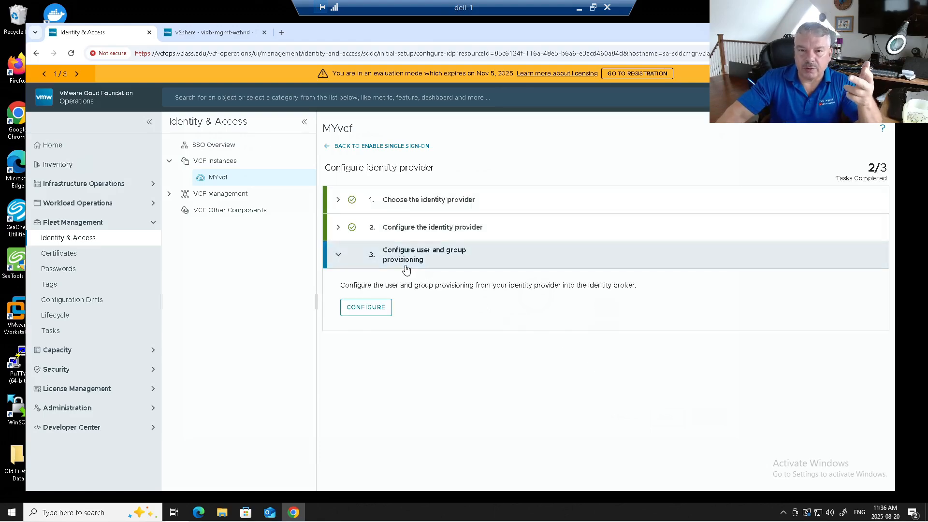
In provisioning attribute mappings, map employeeID to the employeeID directory attribute
click(384, 309)
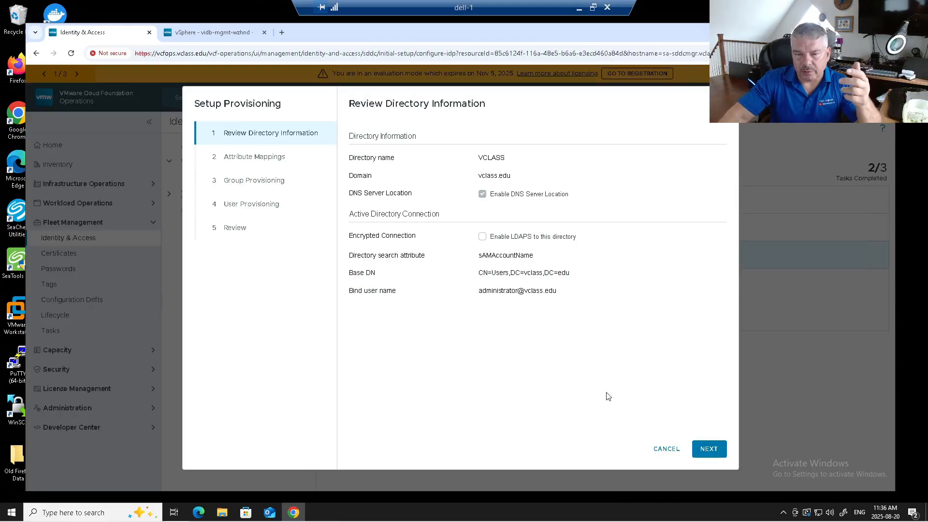
click(708, 449)
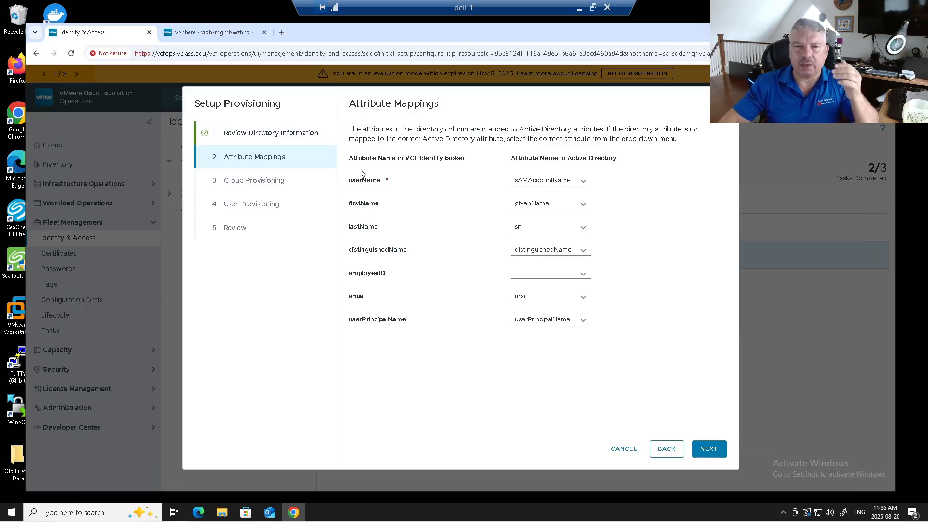
drag(353, 180, 390, 182)
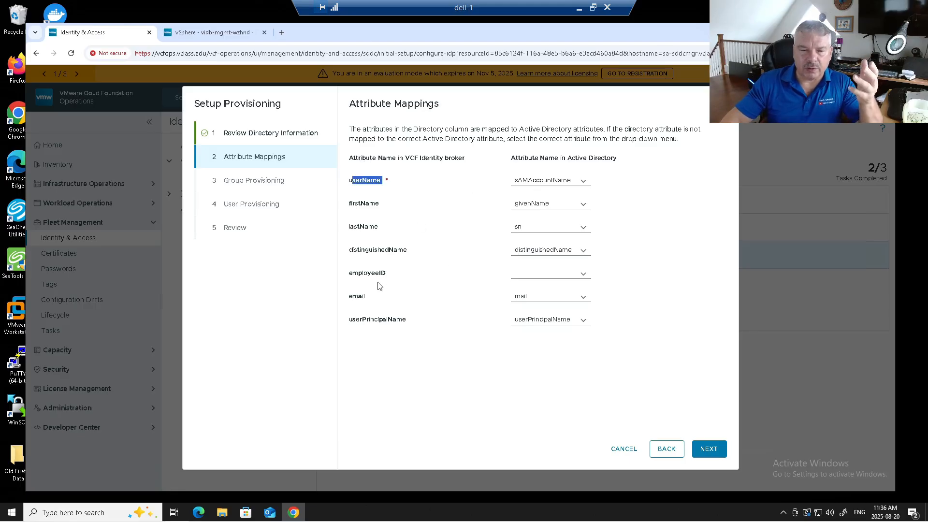
click(547, 272)
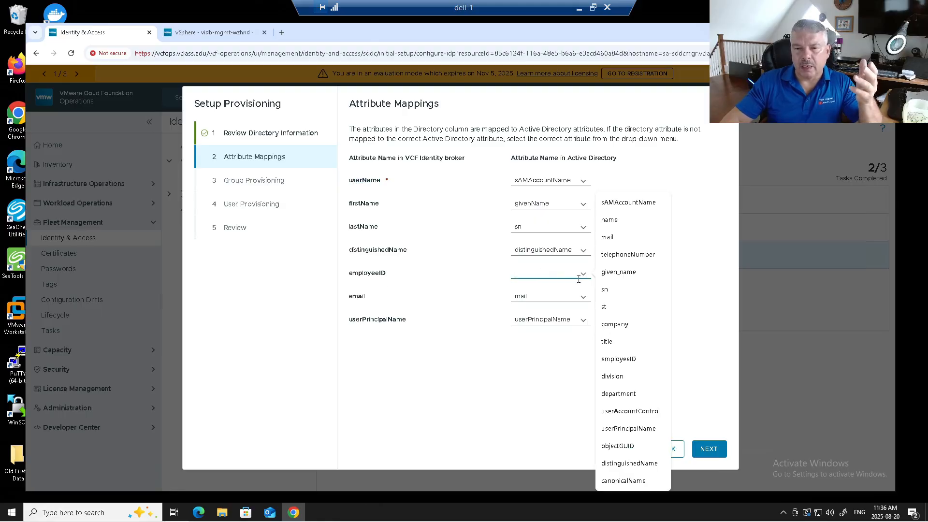
click(636, 359)
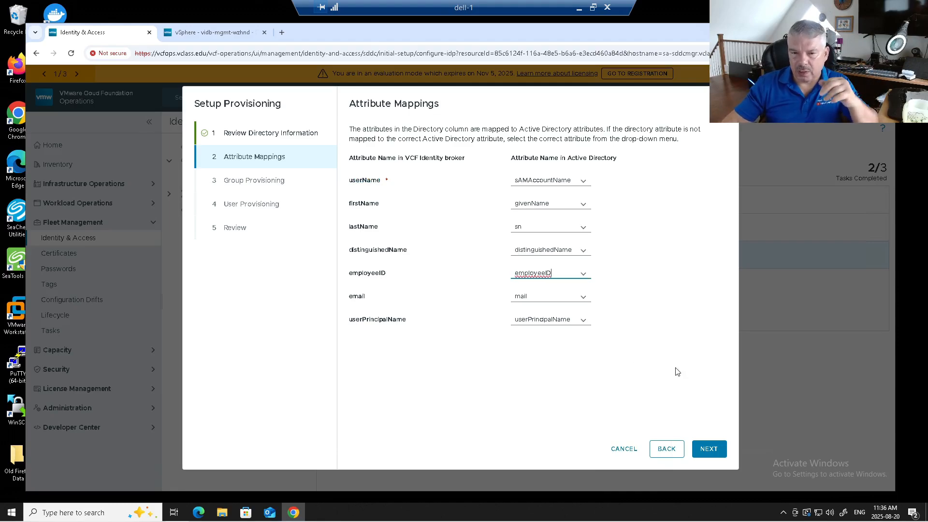
click(709, 449)
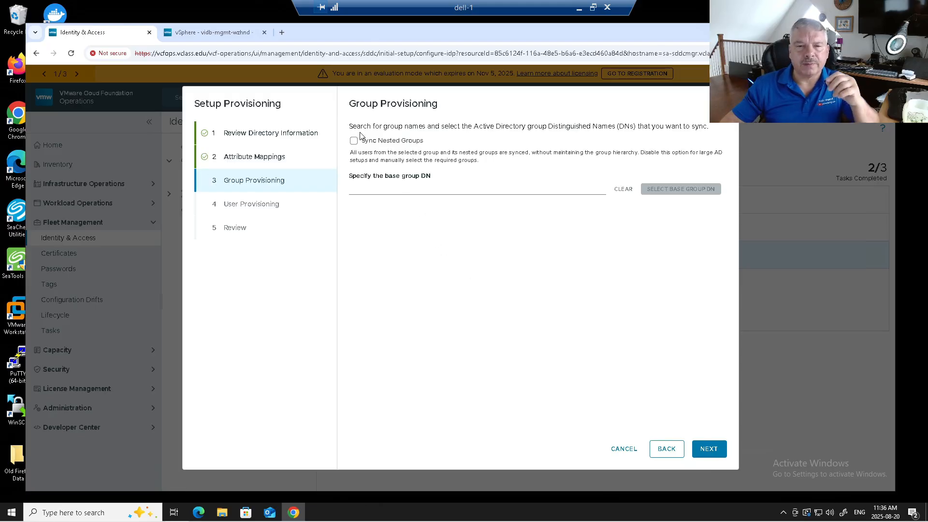
Set base group DN CN=Users,DC=vclass,DC=edu and select the Ops_admin and Ops_users groups
drag(362, 122, 612, 126)
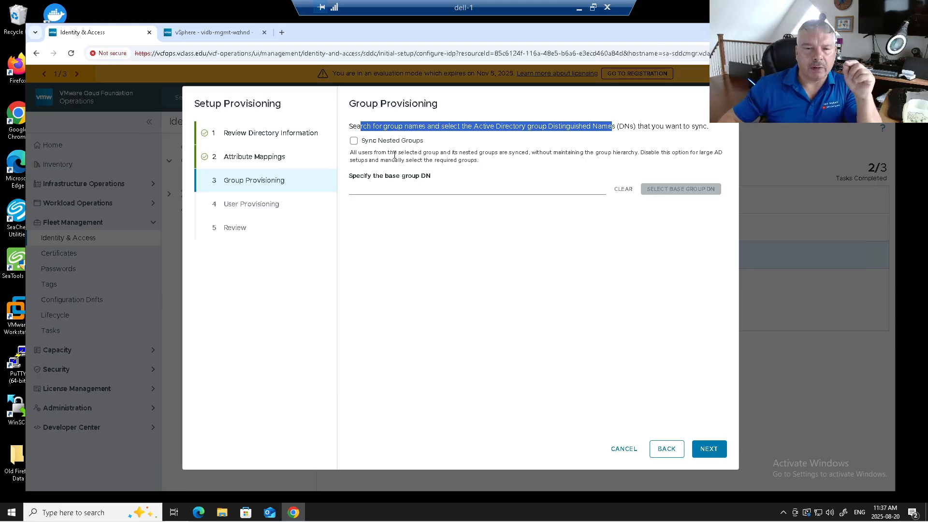
drag(350, 152, 634, 160)
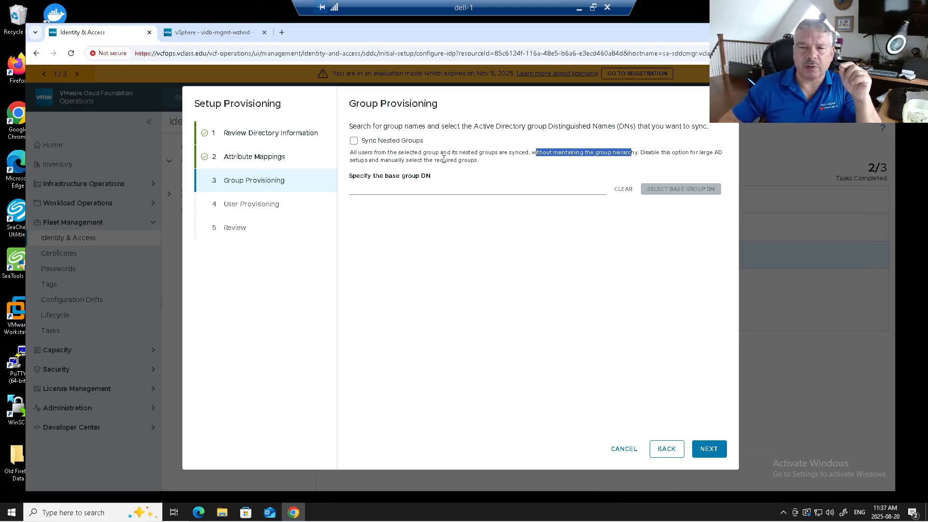
drag(369, 160, 472, 162)
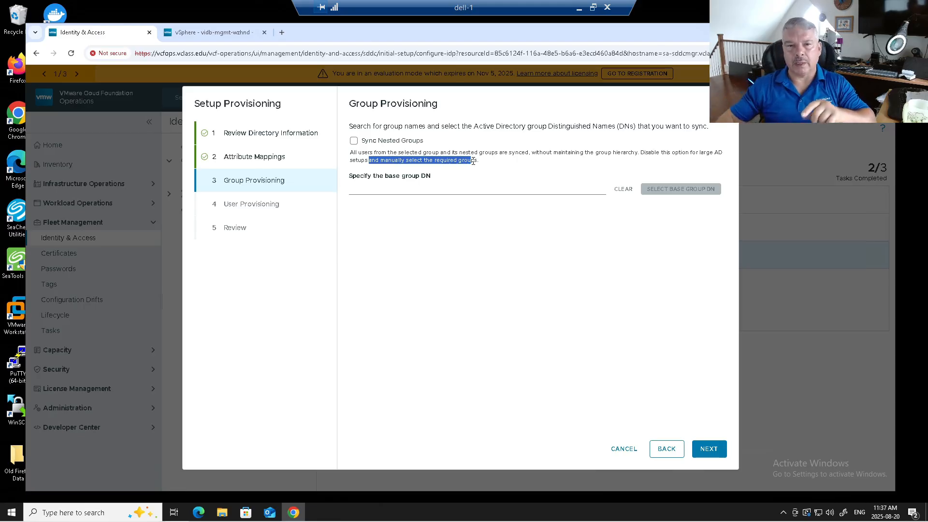
click(406, 187)
click(408, 208)
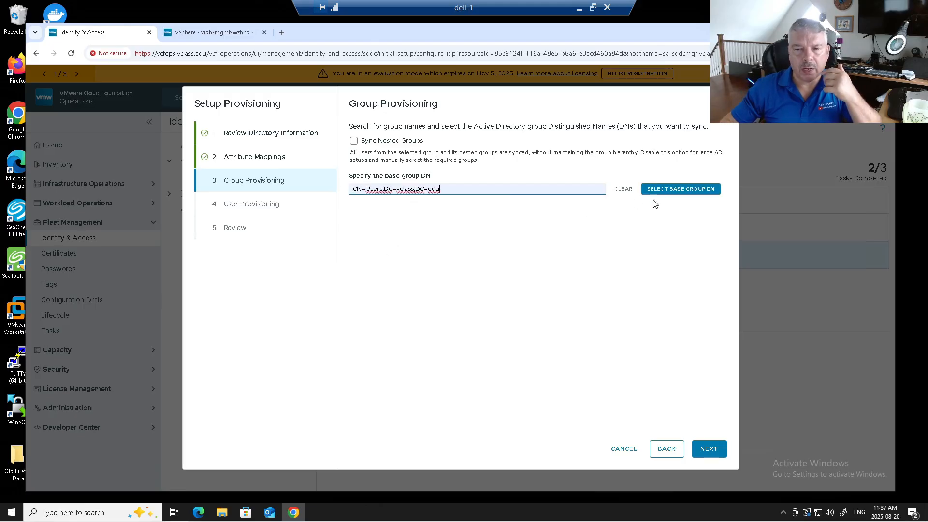
click(667, 192)
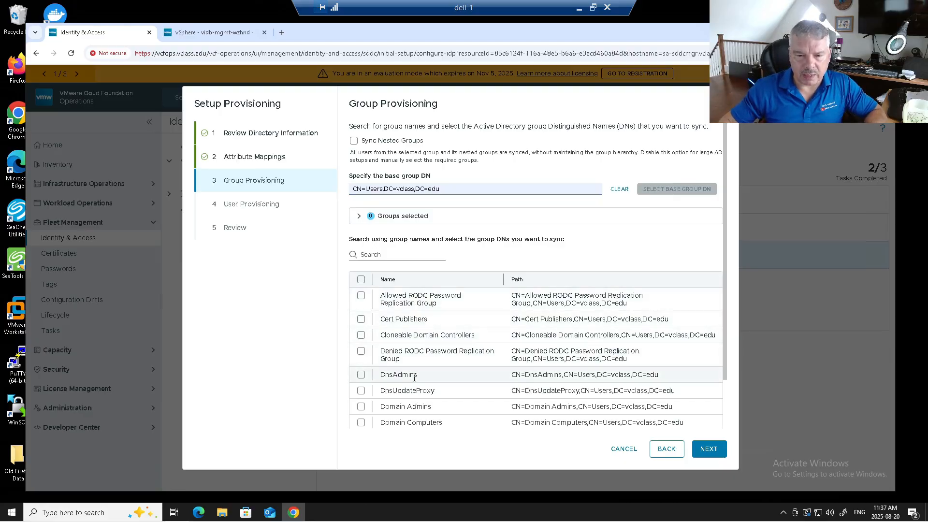
scroll(436, 382, down, 1)
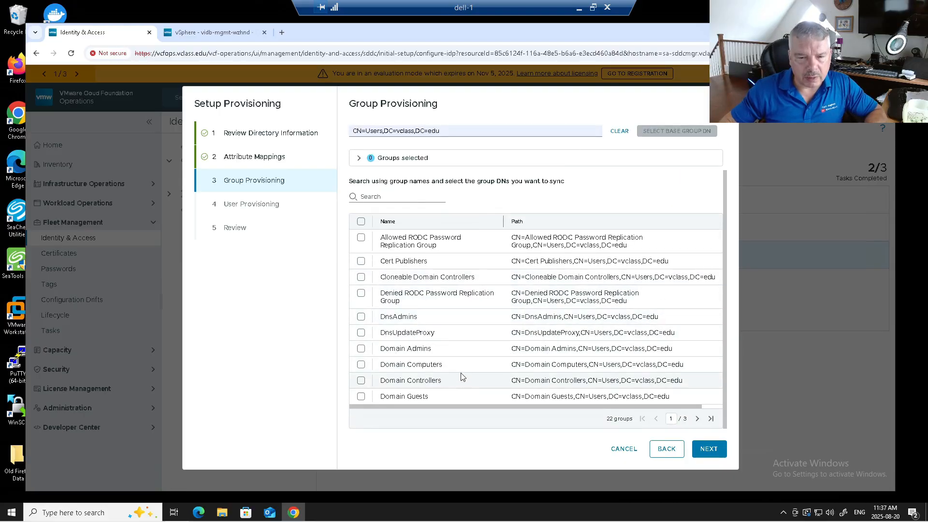
click(696, 419)
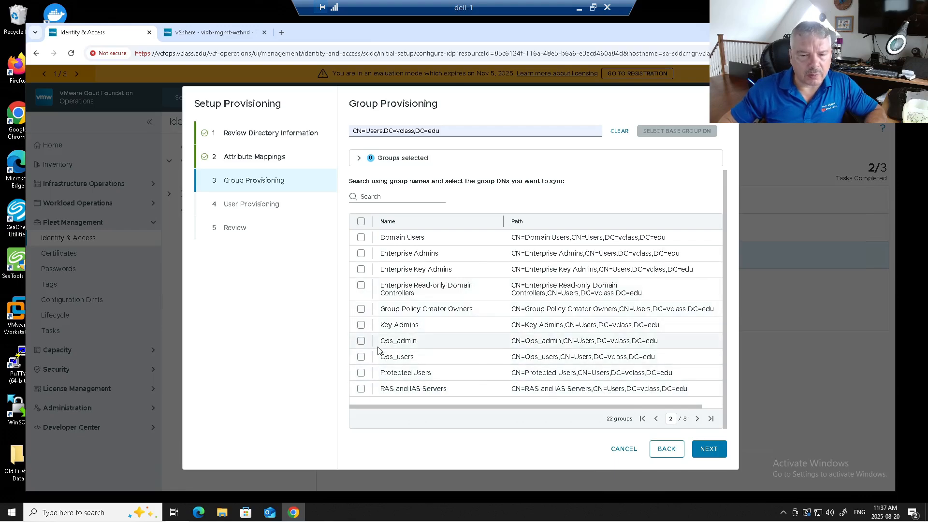
click(361, 341)
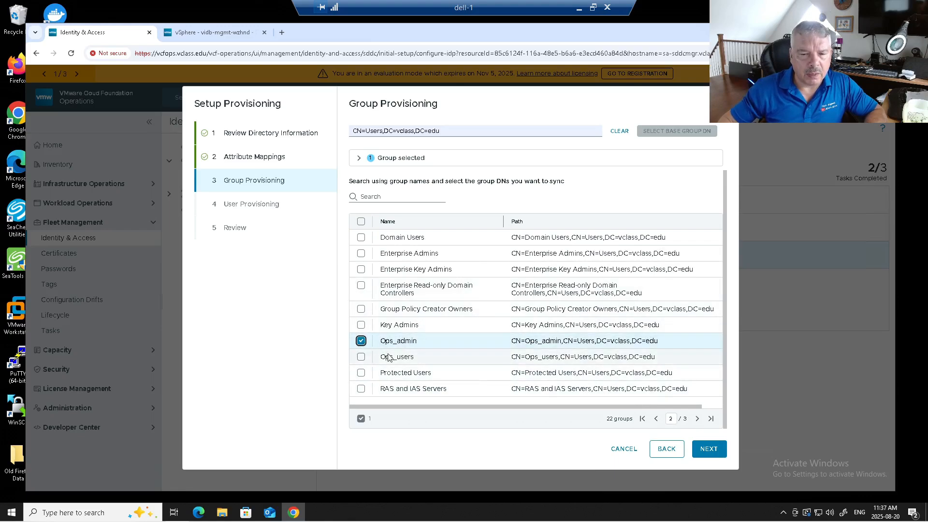
click(361, 357)
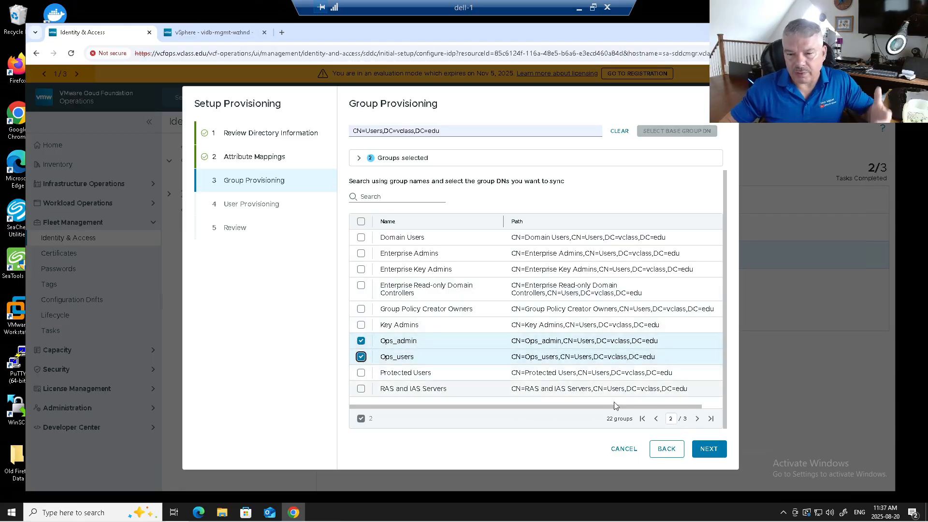
click(709, 449)
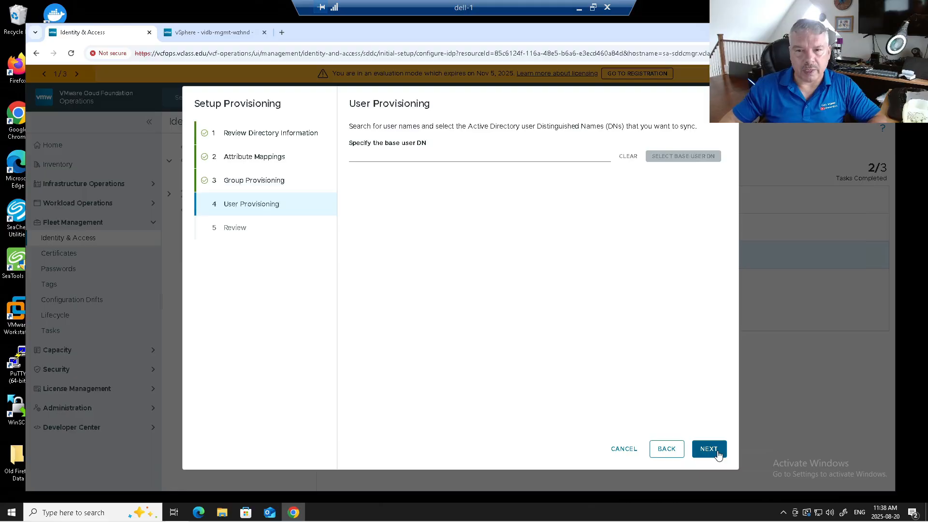
Set base user DN CN=Users,DC=vclass,DC=edu, search 'vcf' and select vcfadmin, vcfpriv, vcfuser
click(416, 153)
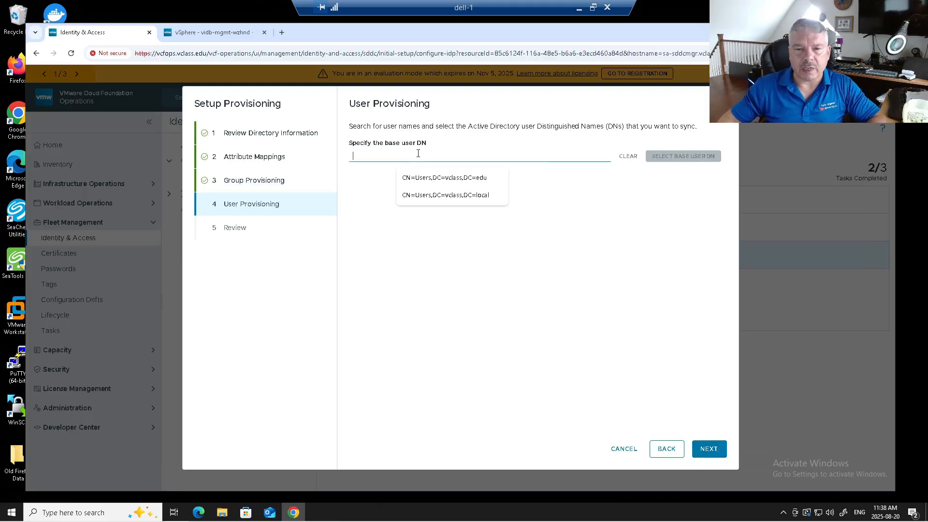
click(413, 184)
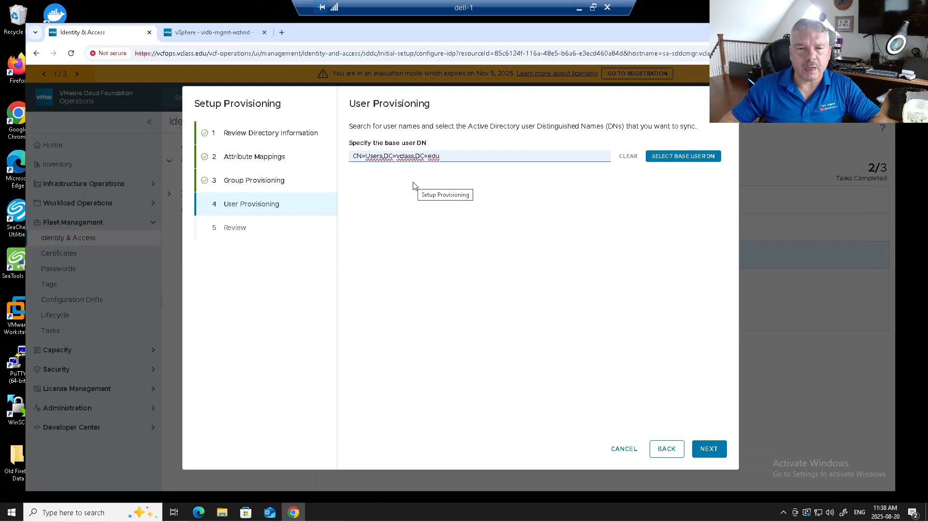
click(684, 155)
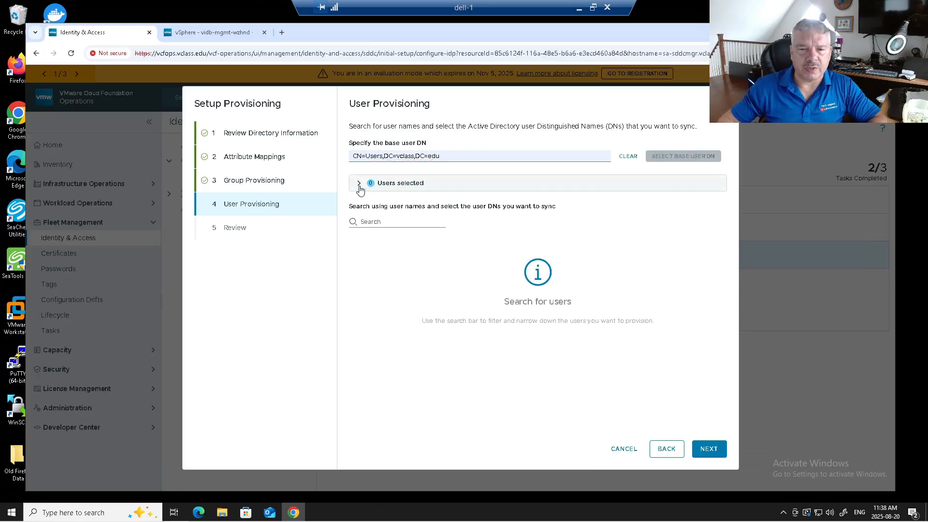
click(364, 222)
text(vcf)
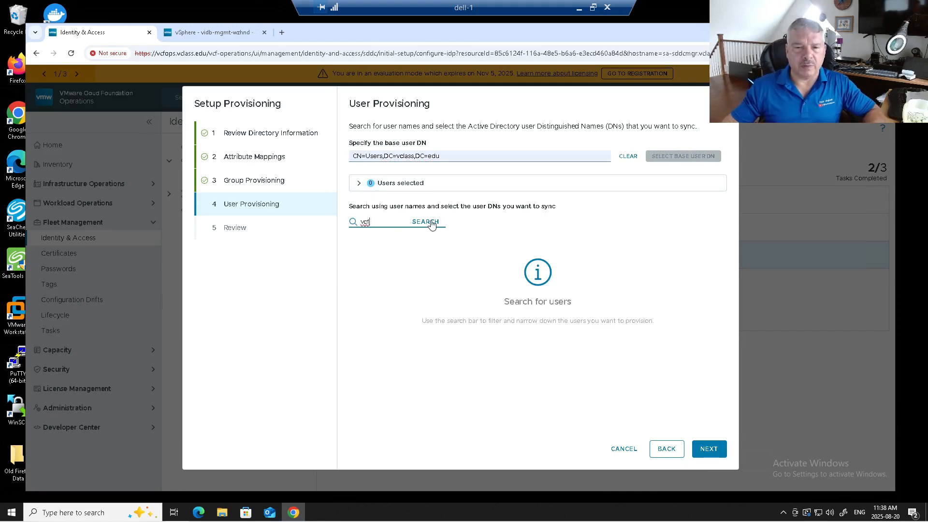
click(430, 221)
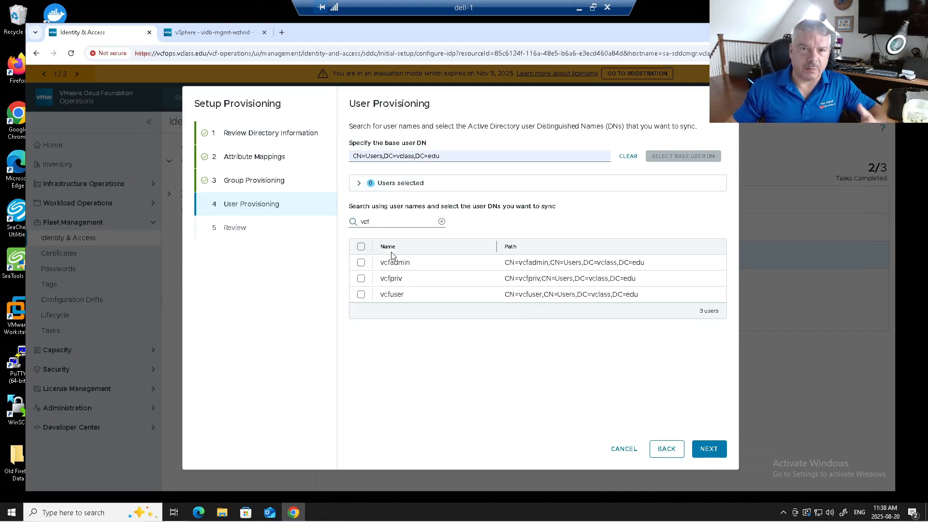
click(360, 262)
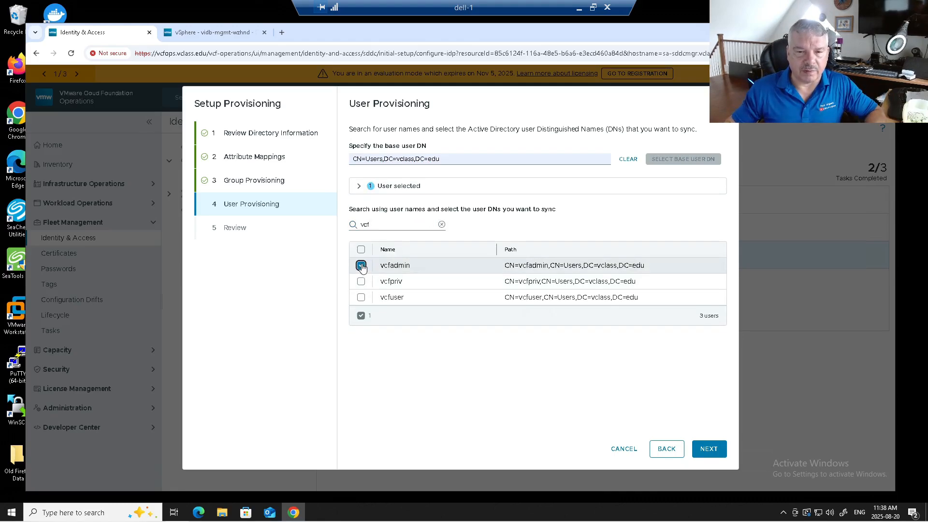
click(361, 282)
click(361, 298)
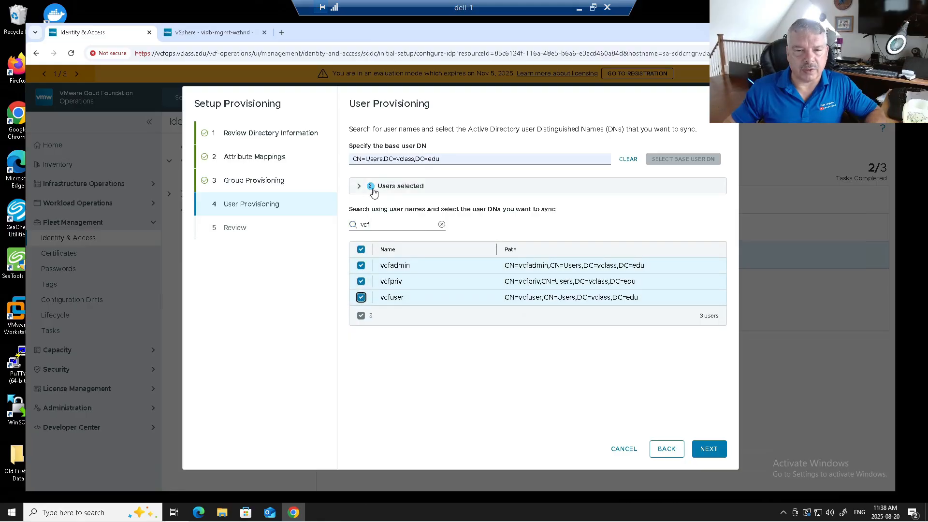
Search for and add a fourth user, then proceed to the review of 2 groups and 4 users
click(441, 224)
click(380, 224)
text(steve)
click(415, 225)
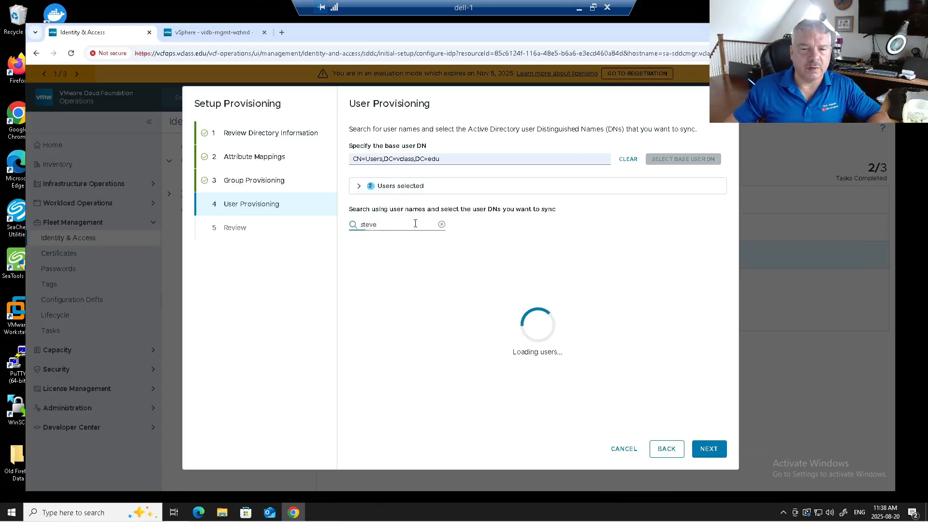
click(361, 267)
click(361, 186)
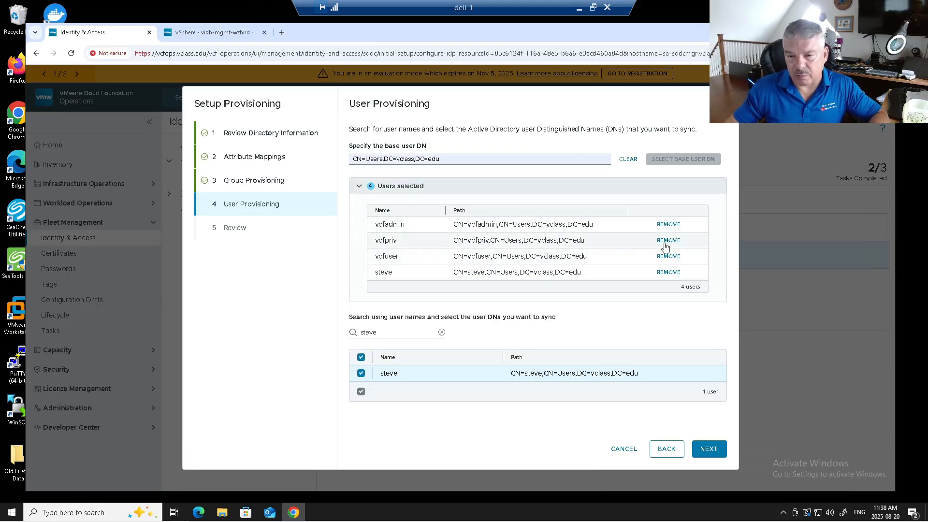
click(706, 450)
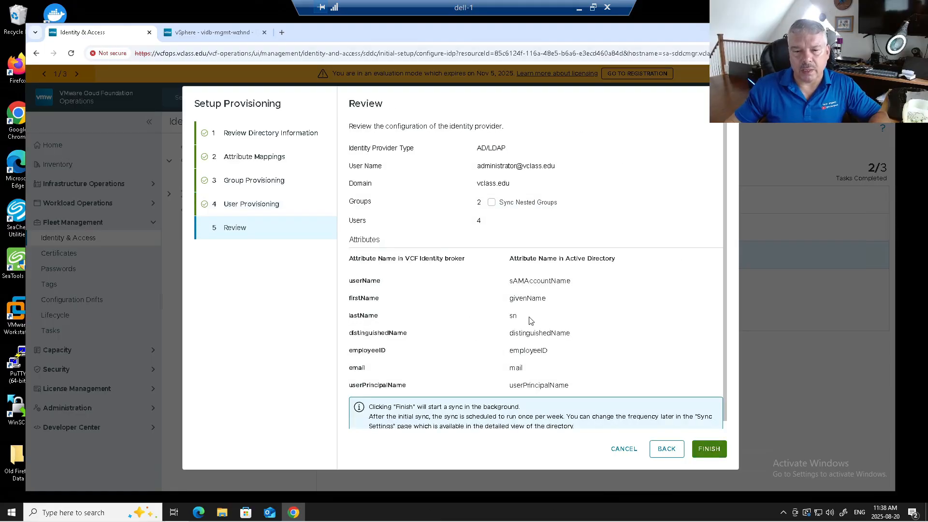
Finish provisioning the vclass.edu directory with 2 groups and 4 users to start the sync
scroll(530, 321, down, 1)
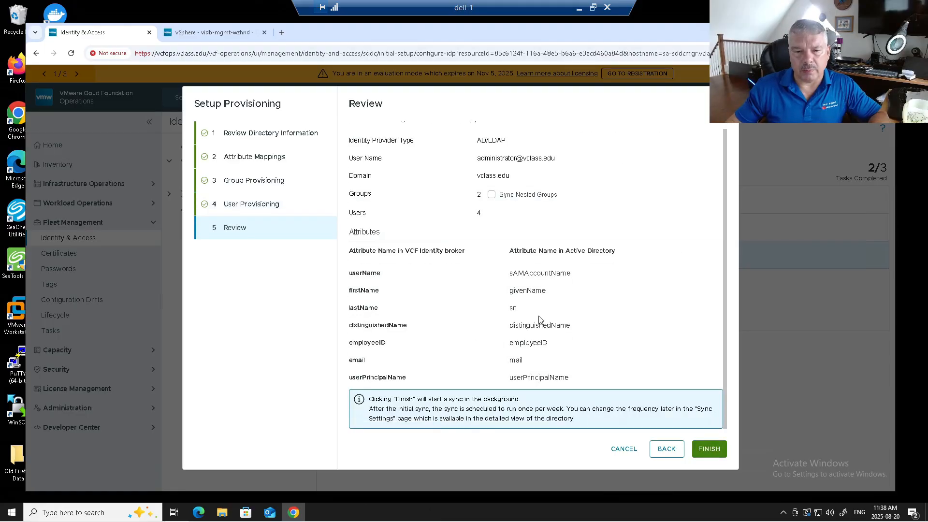
click(701, 450)
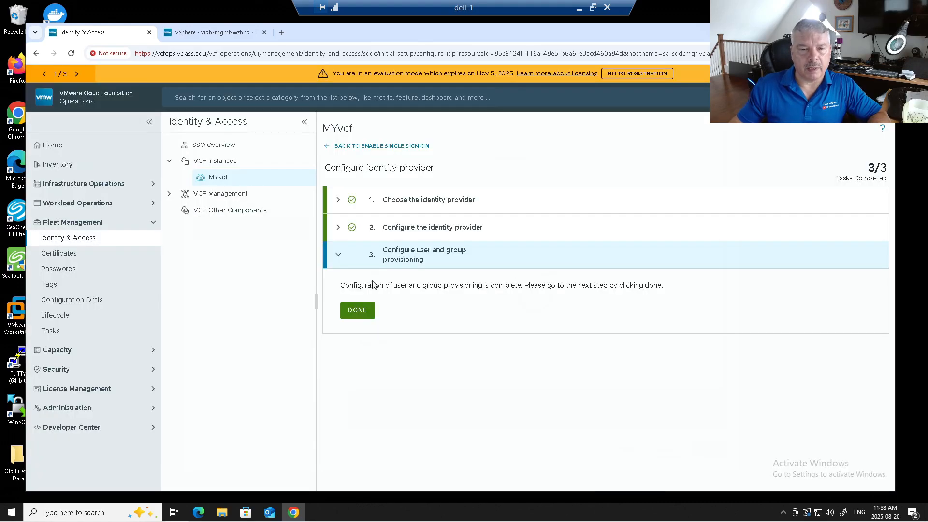
Return to MYvcf's Enable Single Sign-On page and start step 3, Configure Components
click(358, 311)
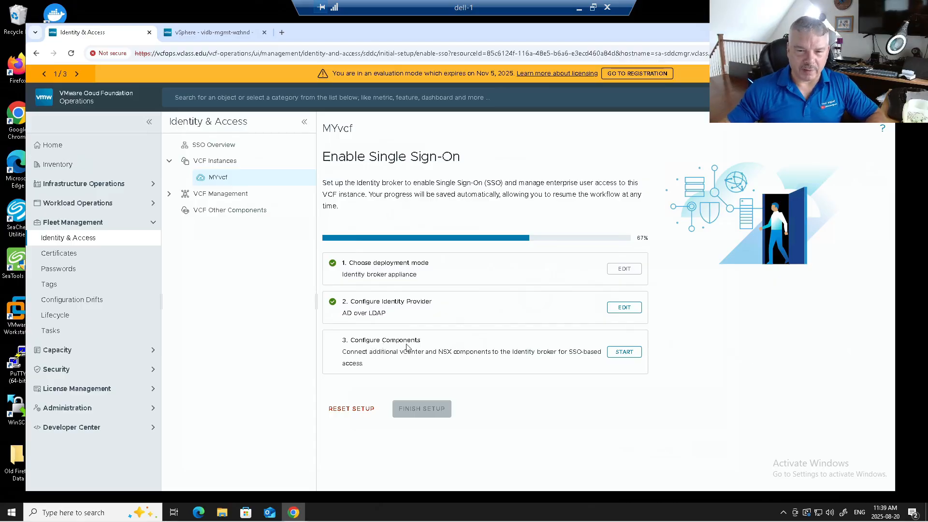
click(624, 354)
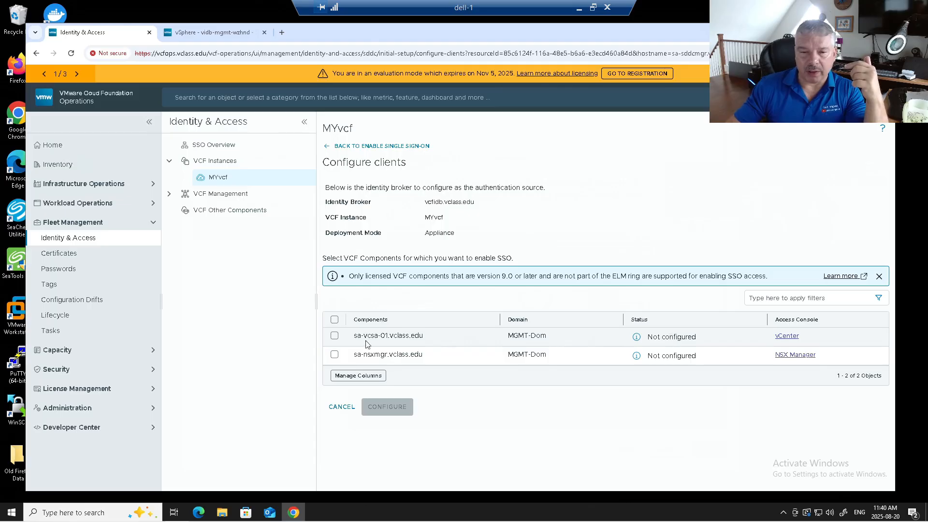
Configure both vCenter sa-vcsa-01 and NSX Manager sa-nsxmgr for SSO, confirming the role-assignment requirement
click(335, 336)
click(334, 354)
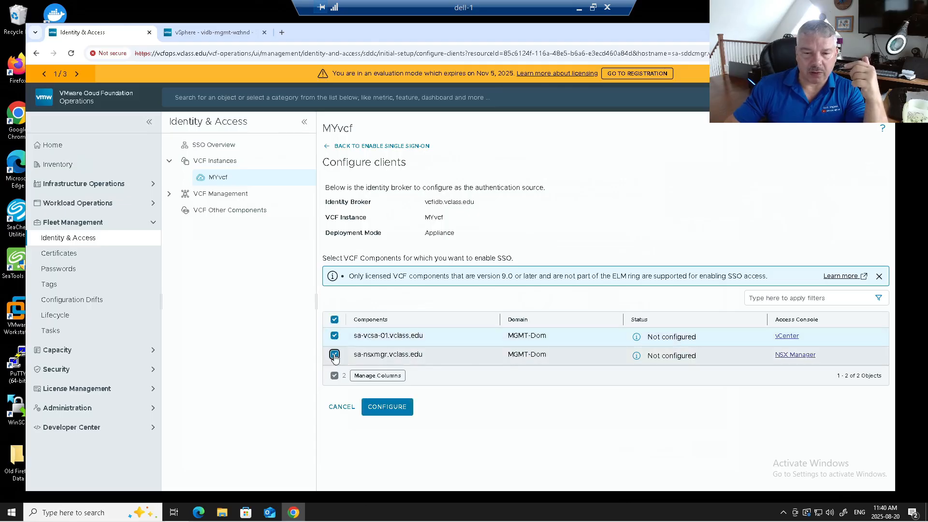
click(387, 406)
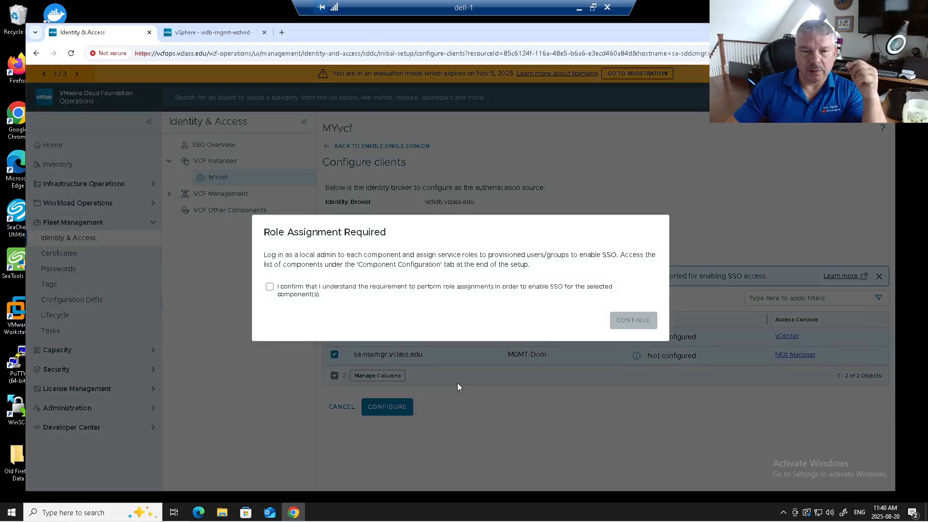
drag(272, 256, 391, 252)
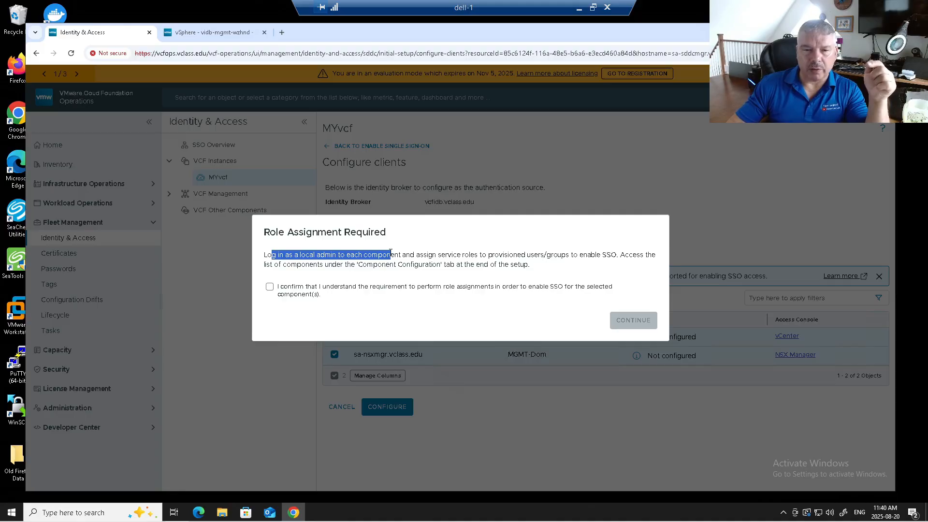
drag(373, 264, 426, 263)
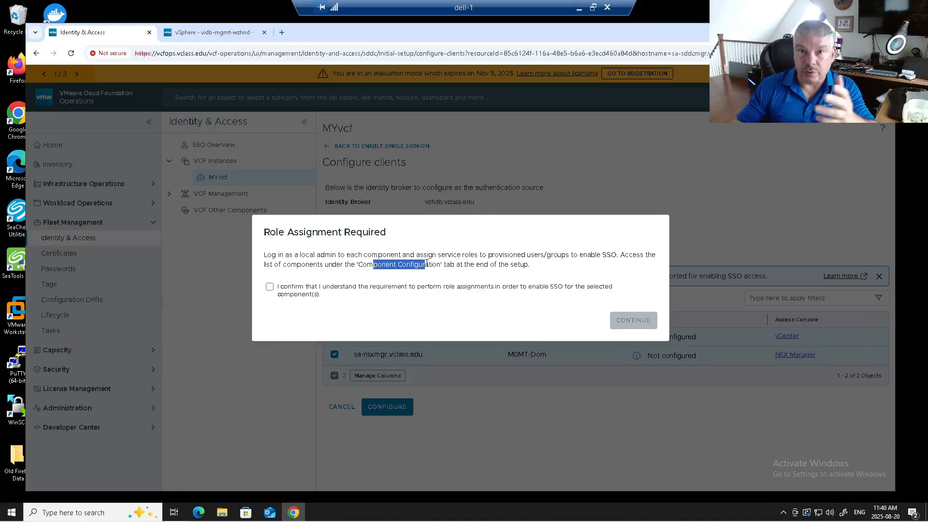
click(293, 287)
click(623, 323)
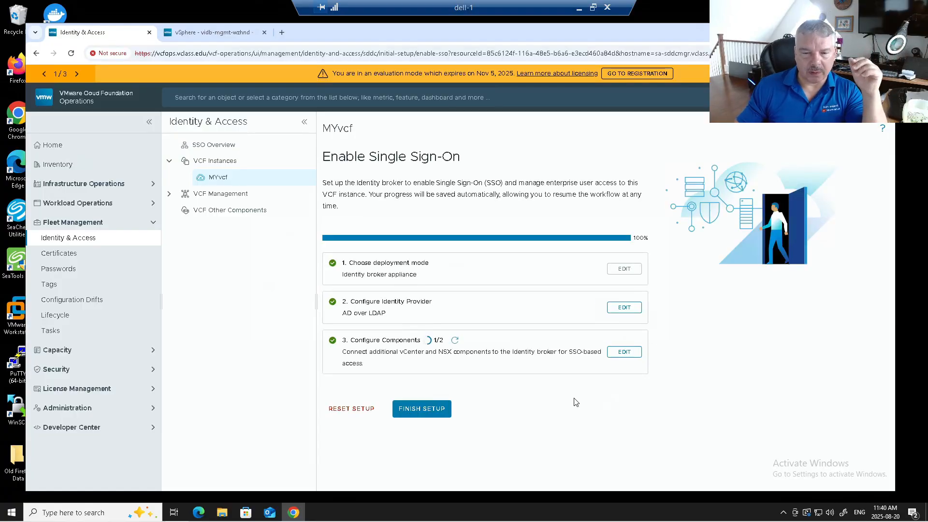
Finish MYvcf's SSO setup, then go to the operations appliance's SSO settings under VCF Management
click(408, 414)
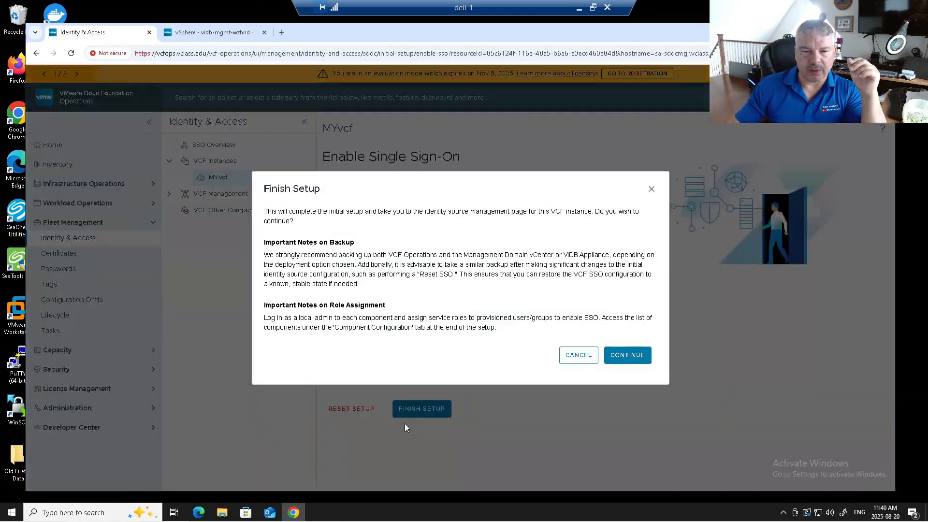
drag(271, 258, 449, 275)
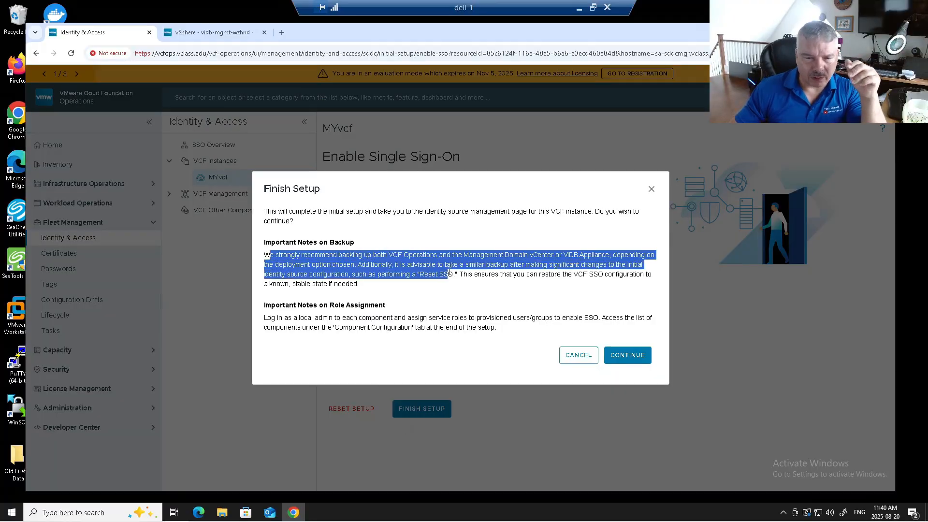
drag(271, 305, 375, 305)
drag(266, 317, 549, 320)
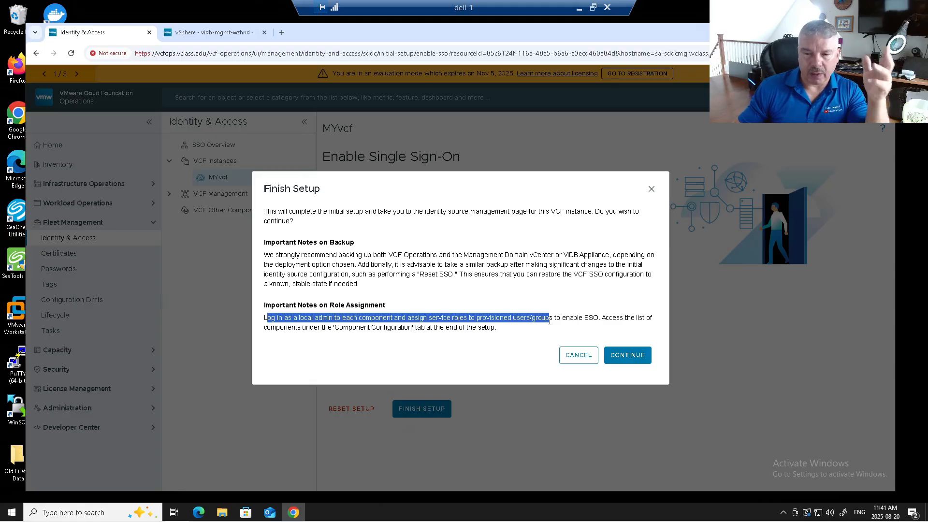
drag(561, 318, 626, 317)
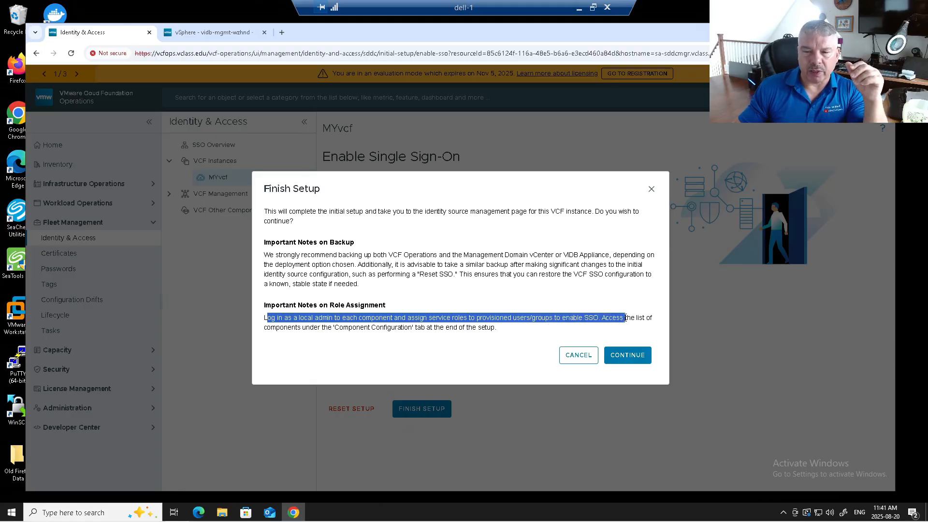
drag(271, 329, 492, 328)
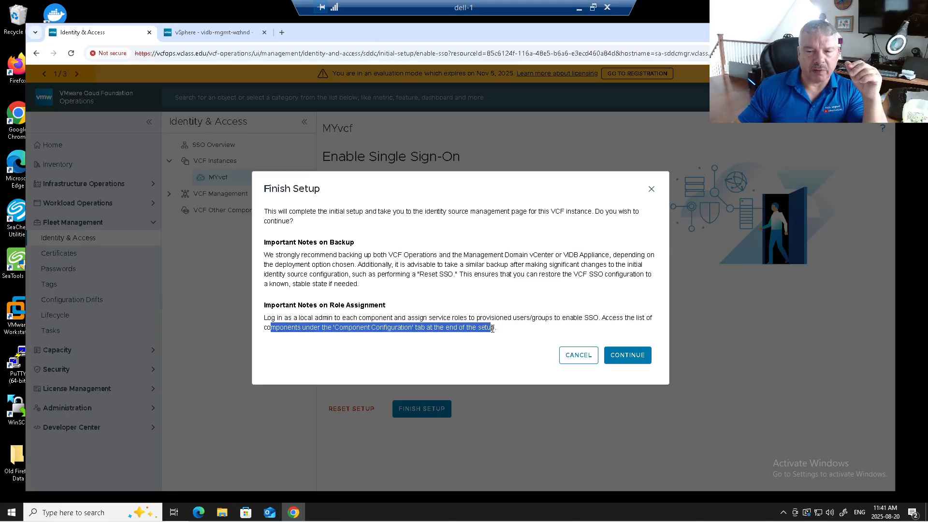
click(632, 356)
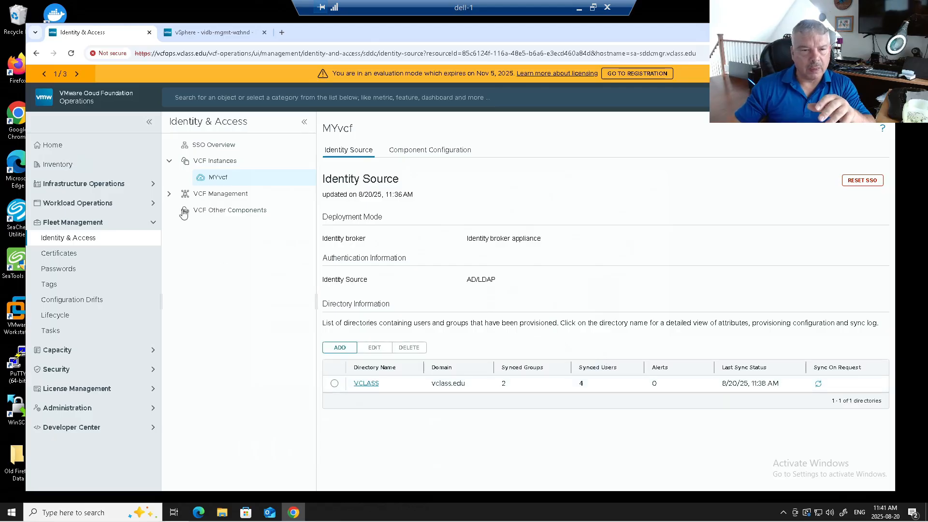
click(170, 194)
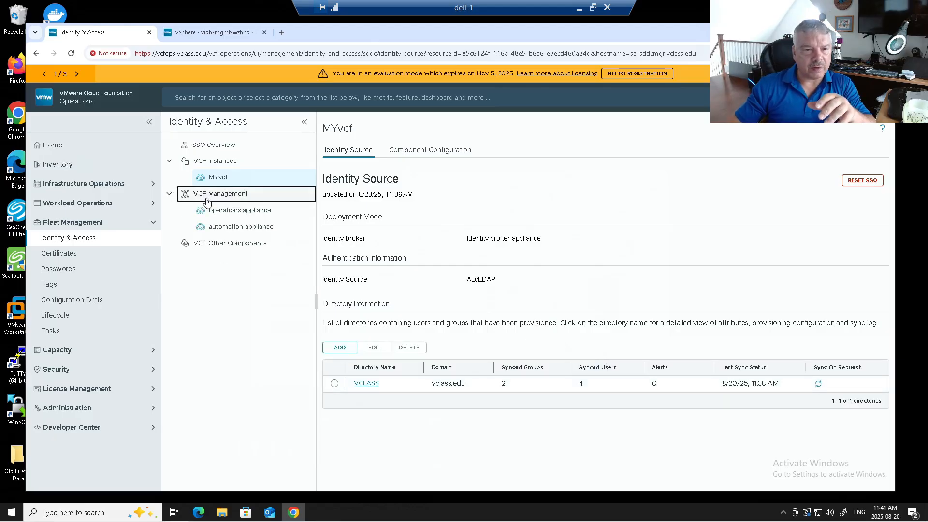
click(235, 216)
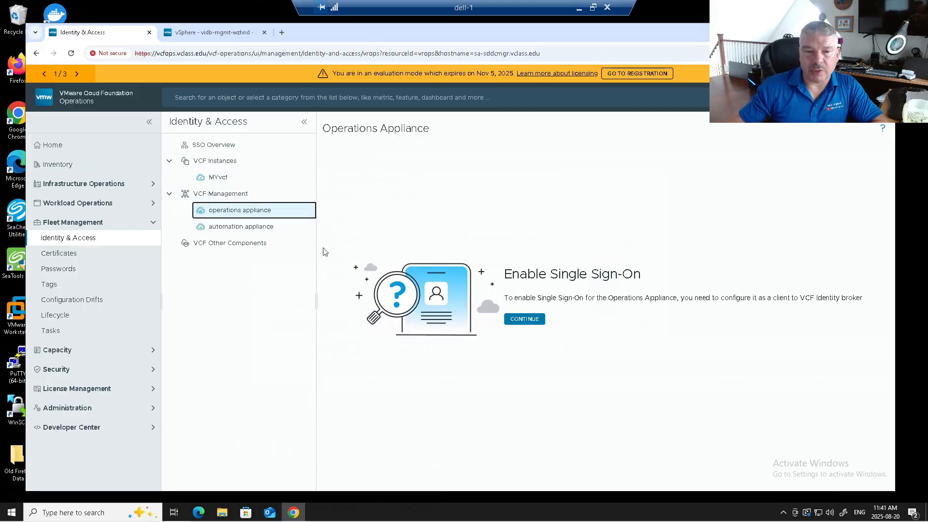
Register the operations appliance as an SSO client of identity broker vcfidb.vclass.edu
click(242, 228)
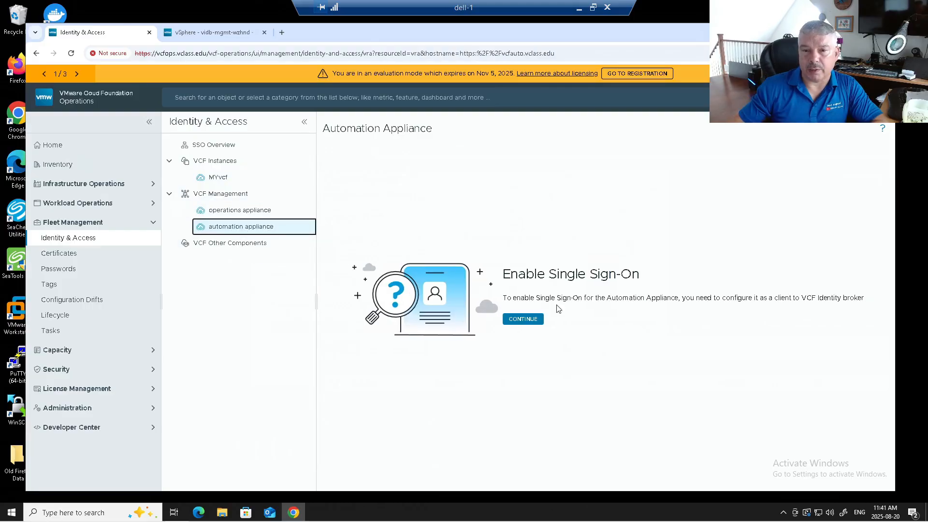
click(215, 215)
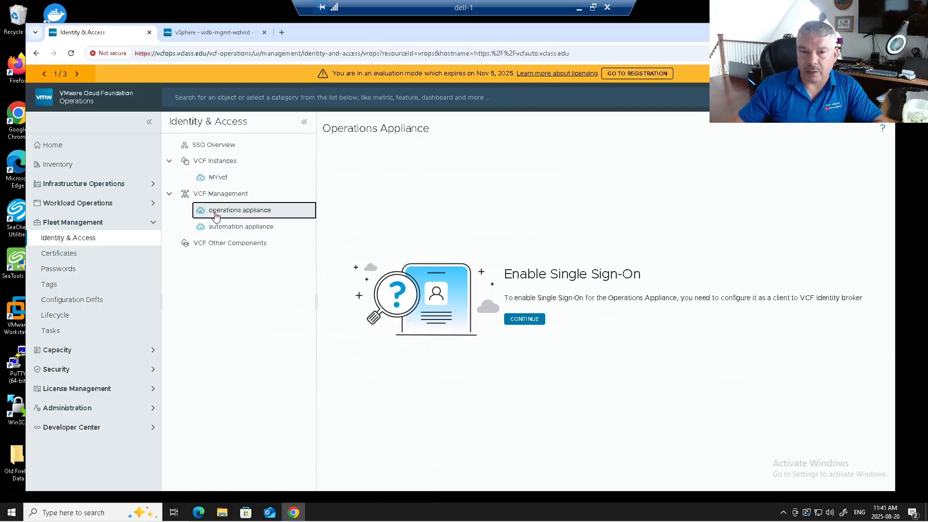
click(524, 319)
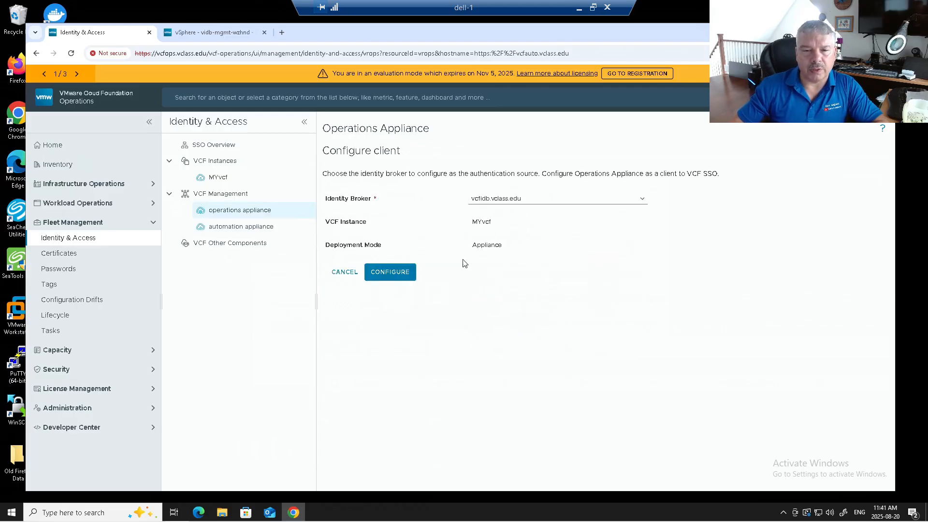
click(387, 272)
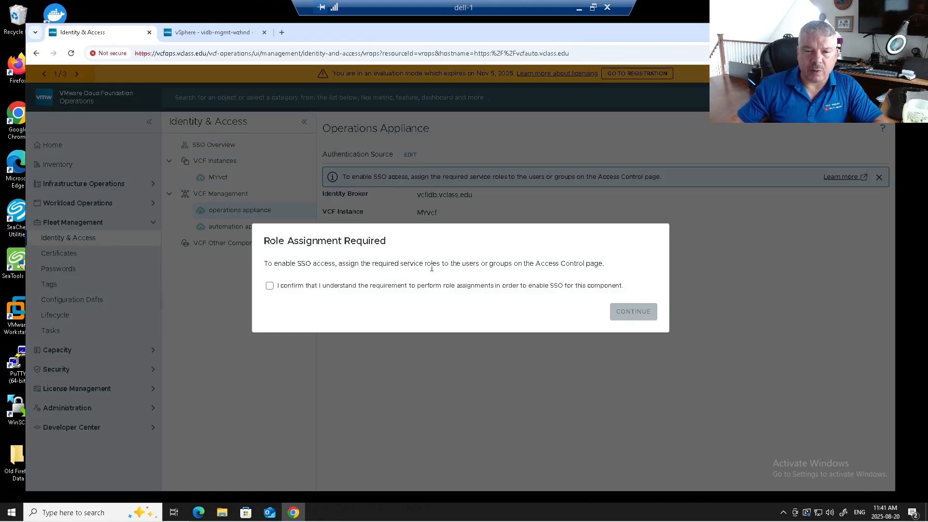
click(325, 286)
click(650, 316)
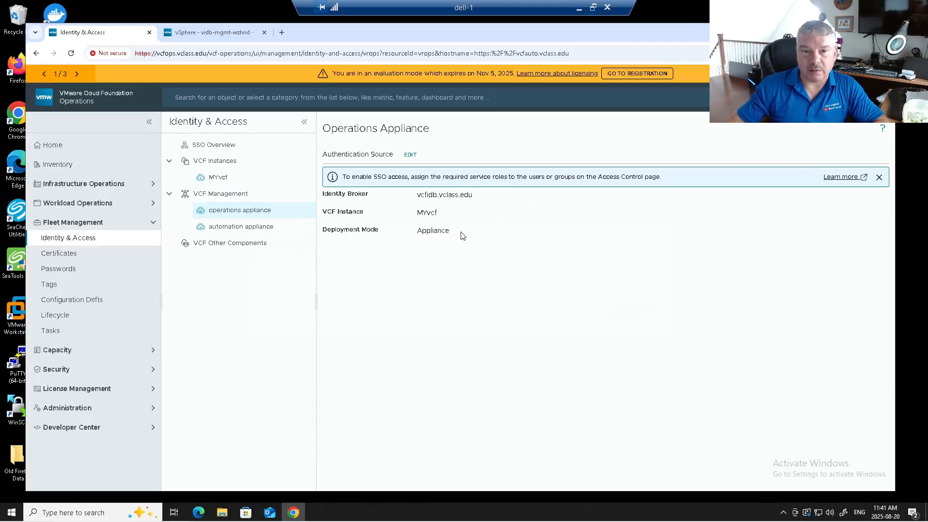
click(259, 228)
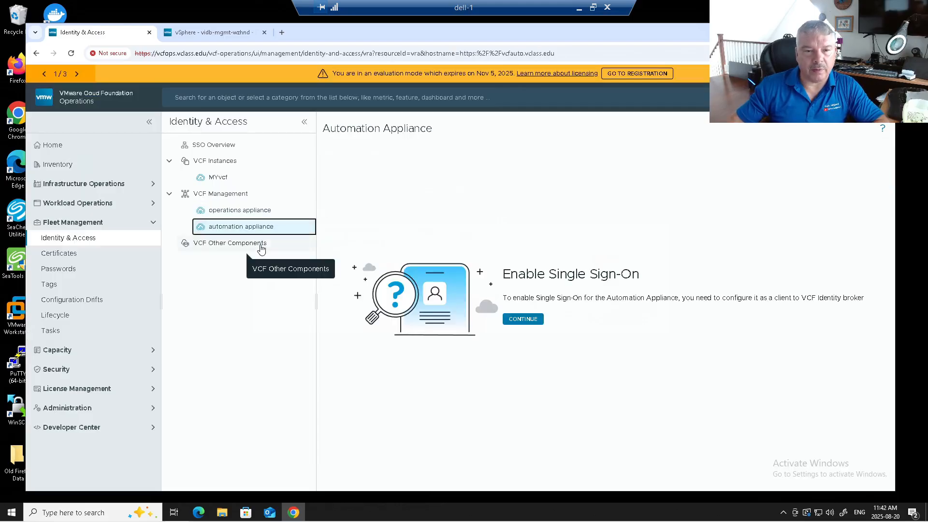
Register the automation appliance with identity broker vcfidb.vclass.edu, confirming the role-assignment notice
click(517, 320)
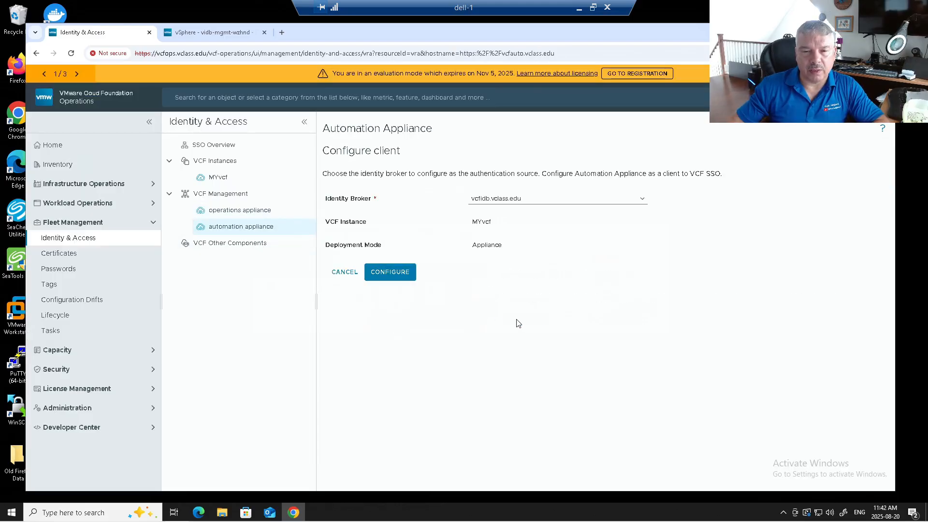
click(389, 273)
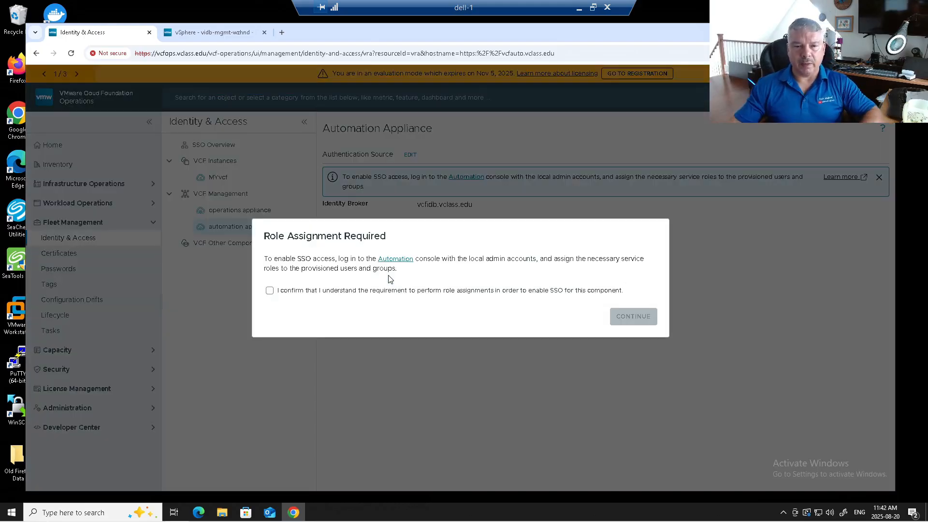
click(378, 295)
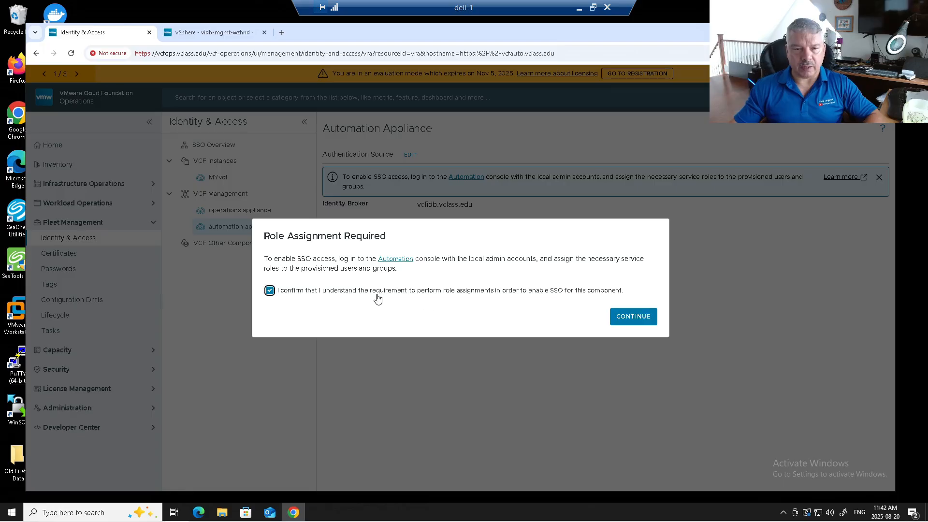
click(645, 322)
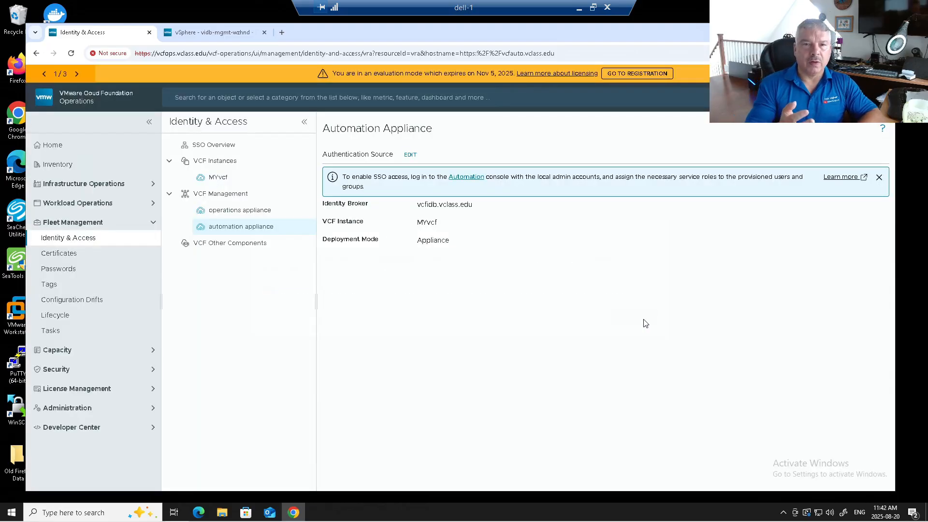
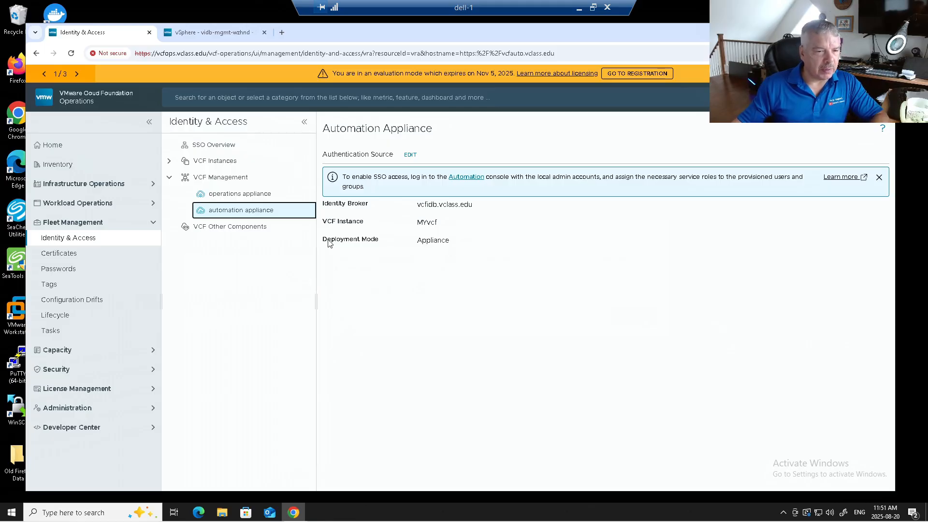
Open Administration > Control Panel > Authentication Sources to see VCF SSO on vcfidb.vclass.edu, port 443
click(136, 407)
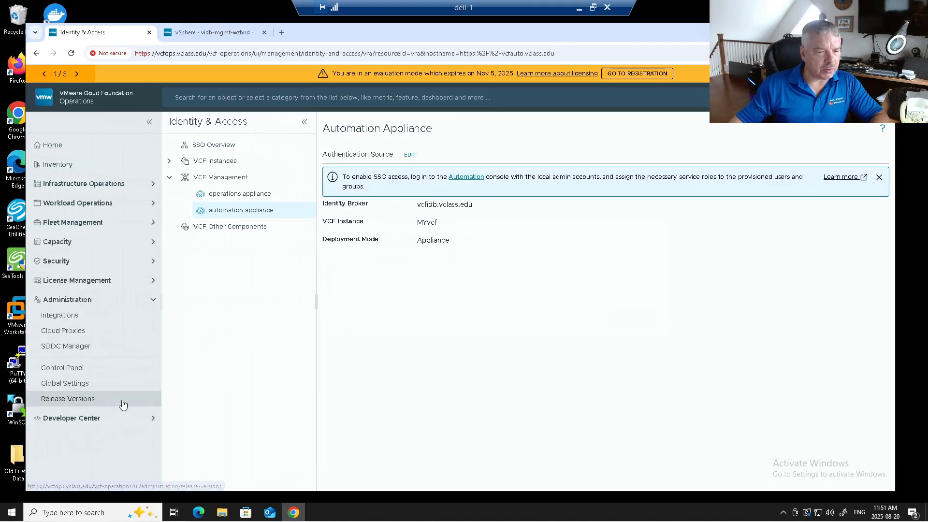
click(94, 371)
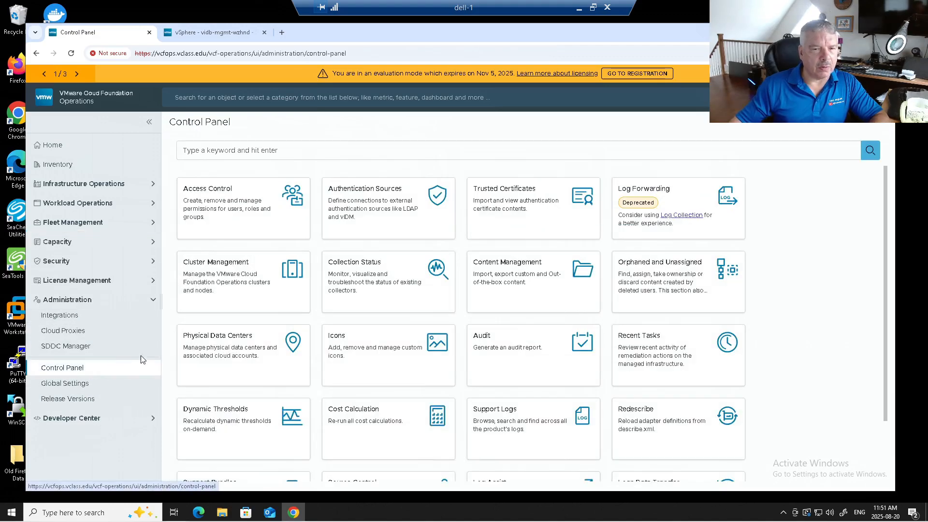
click(370, 201)
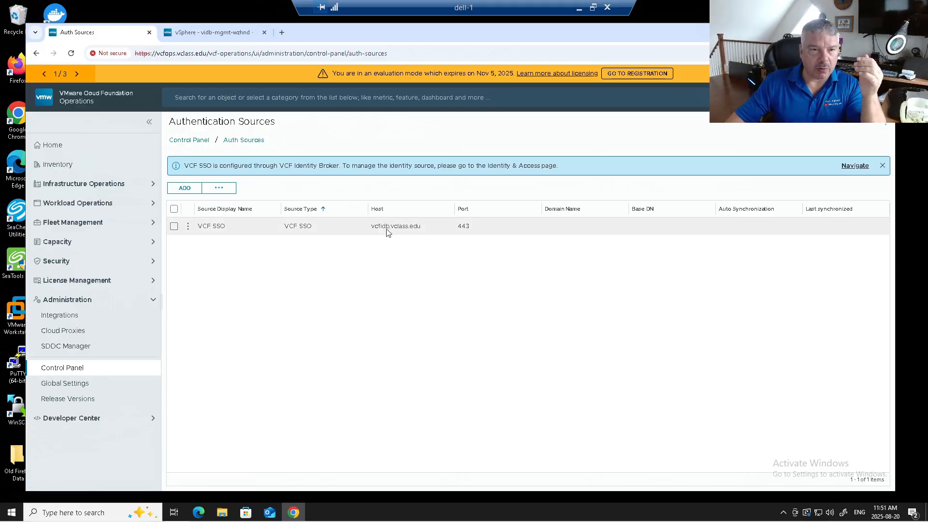
click(177, 140)
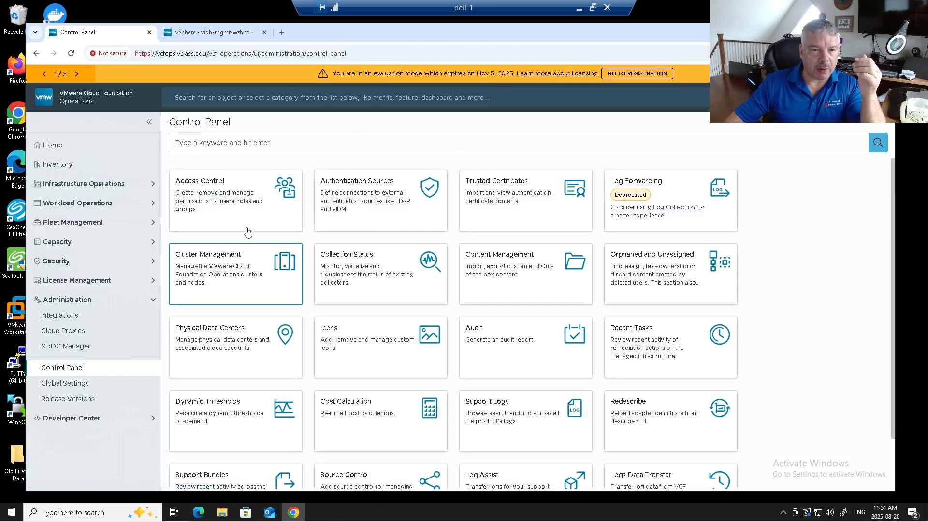
click(220, 211)
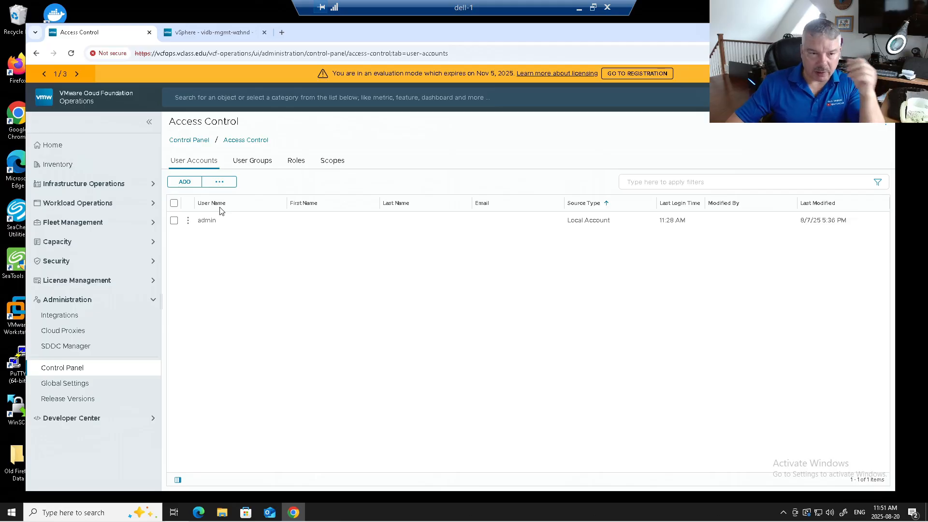
click(222, 187)
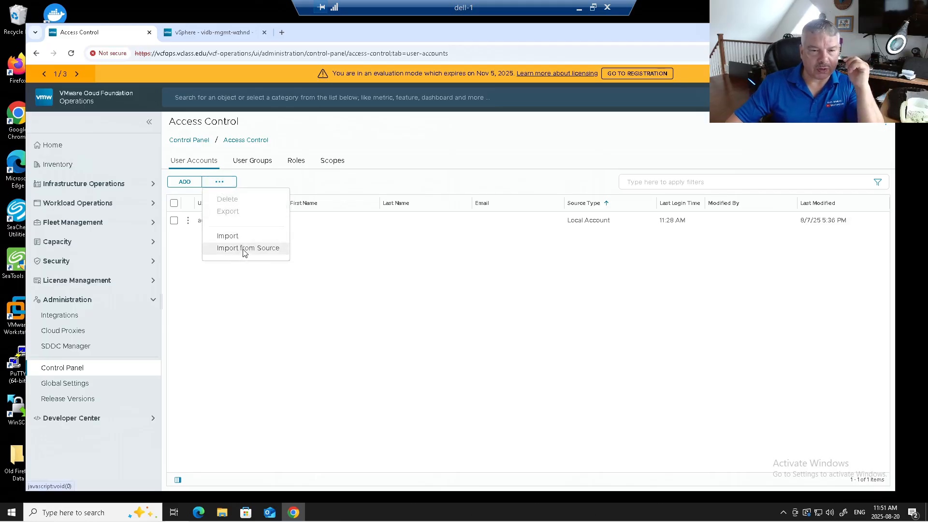
click(244, 249)
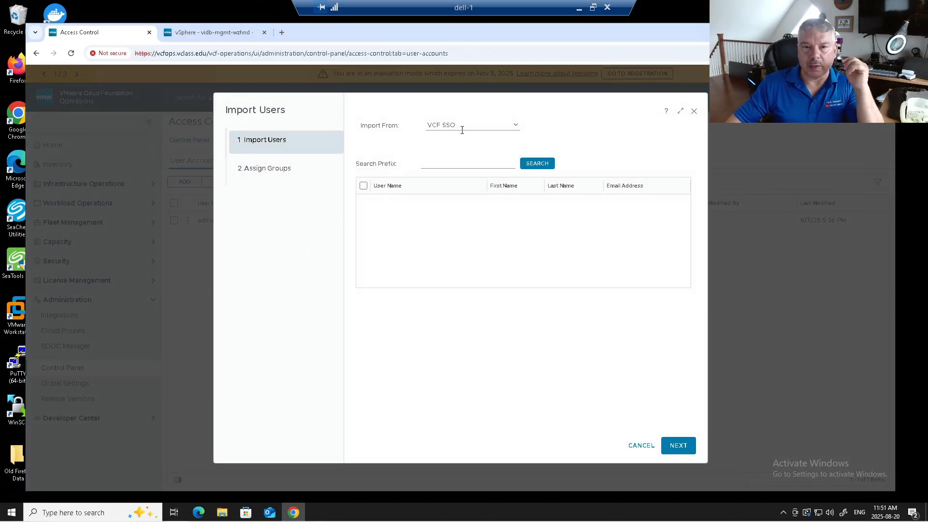
click(459, 164)
text(vc)
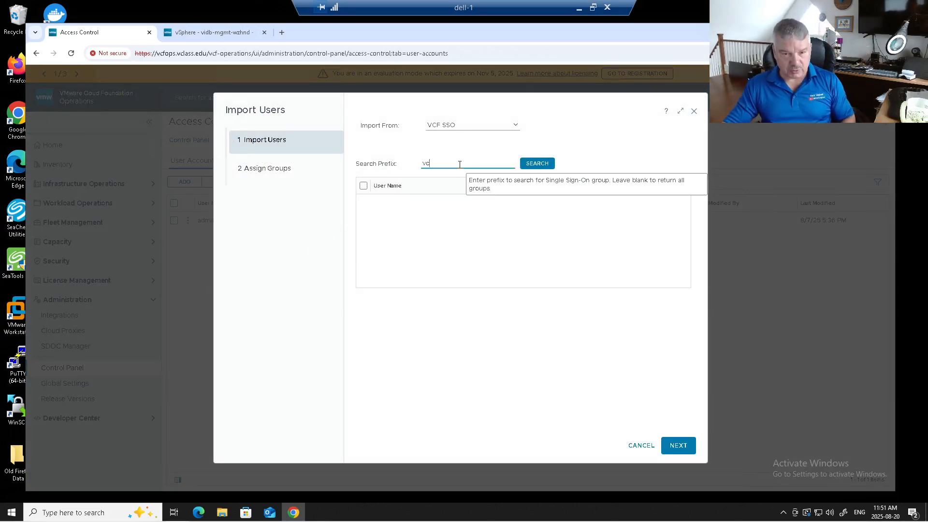
text(f)
click(536, 163)
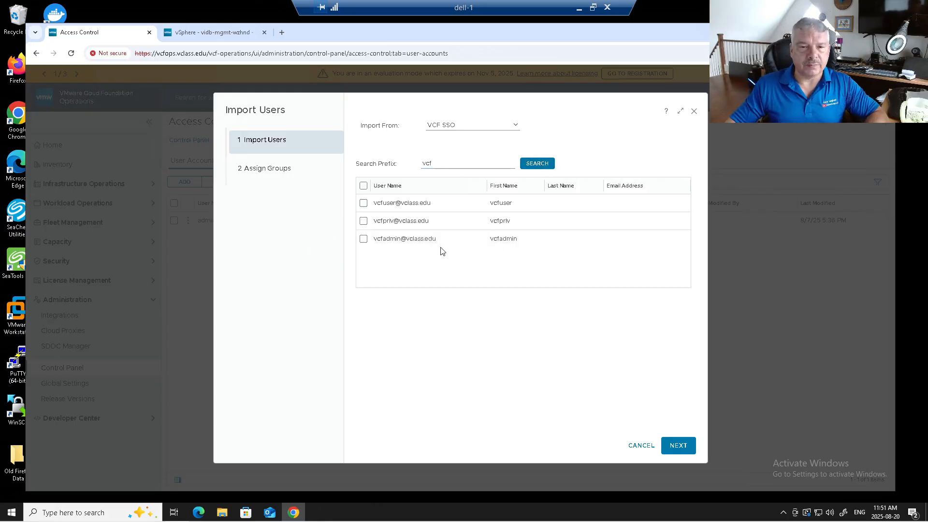
click(364, 238)
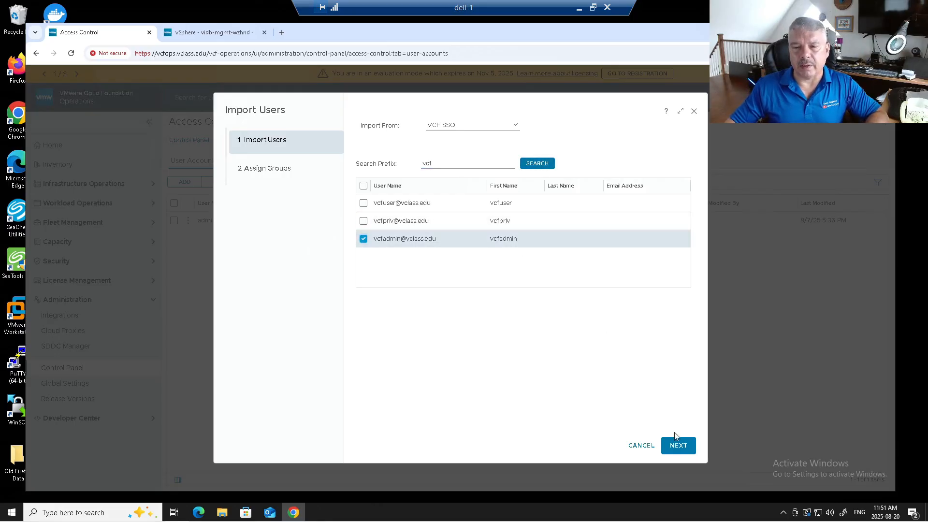
click(677, 442)
click(683, 447)
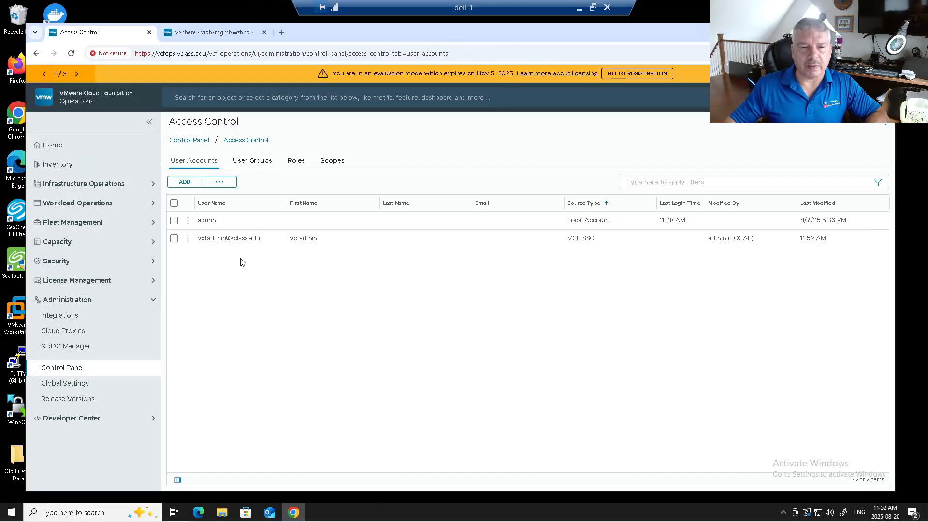
click(188, 240)
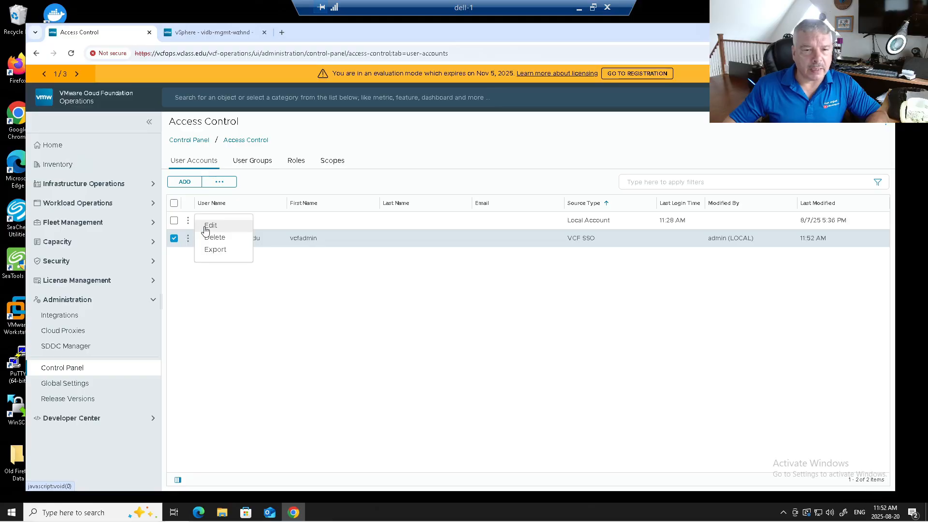
click(207, 226)
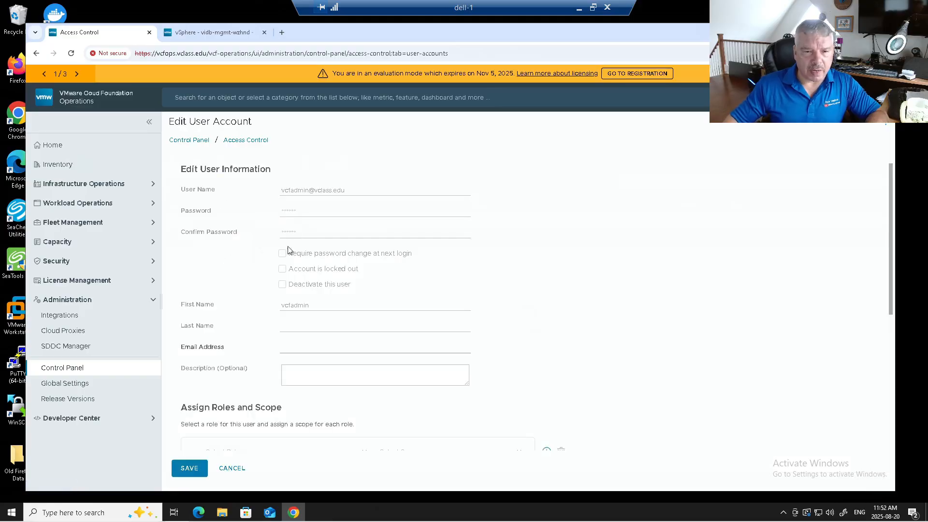
scroll(319, 244, down, 2)
scroll(321, 224, up, 2)
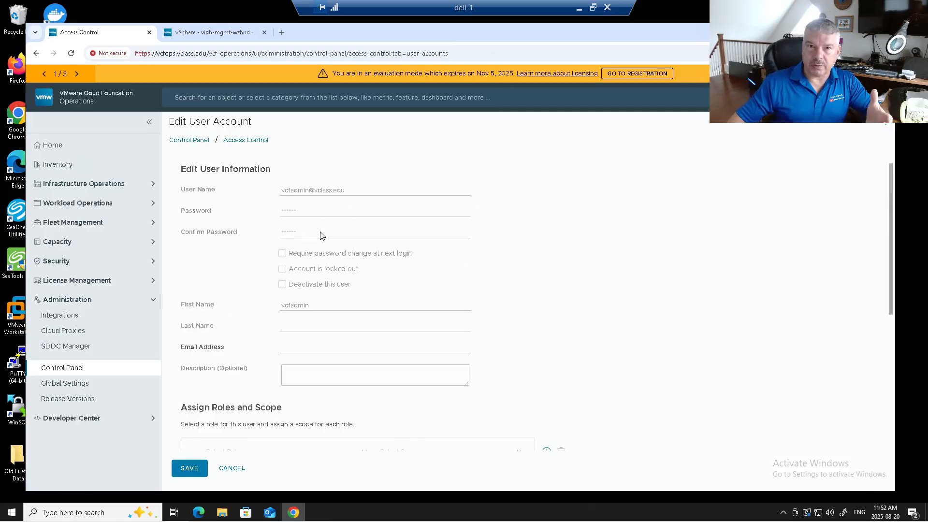
scroll(344, 234, down, 4)
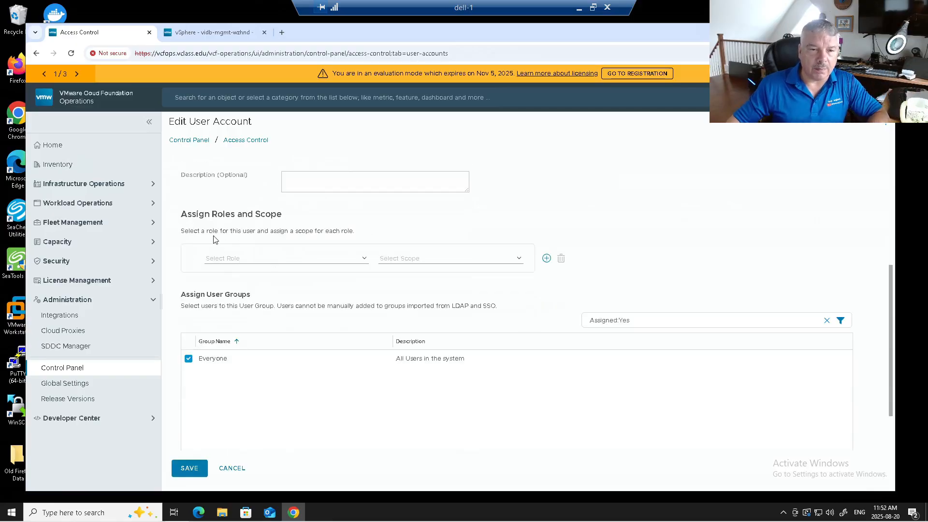
click(261, 258)
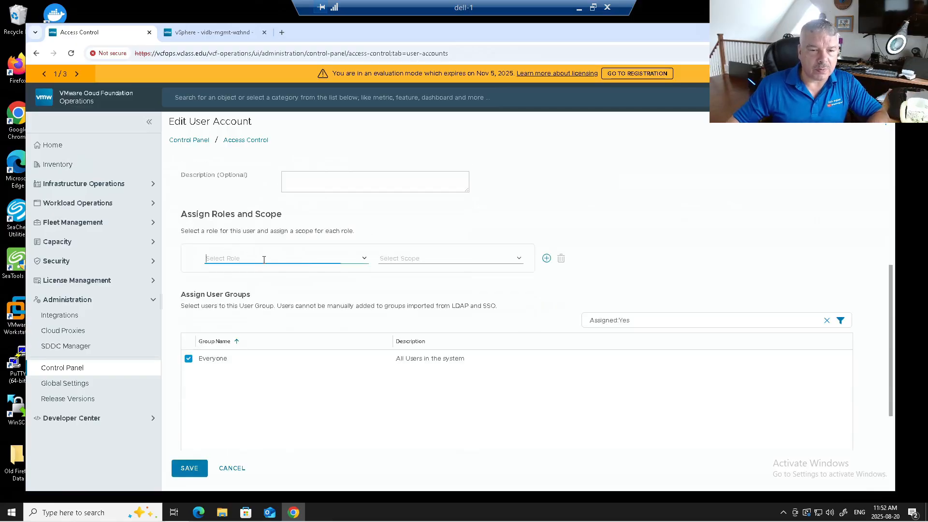
click(365, 263)
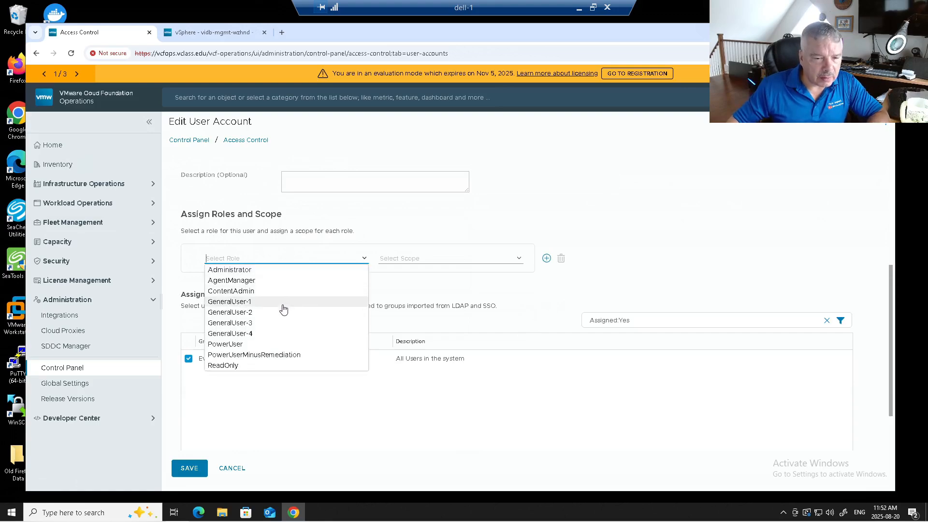
click(259, 271)
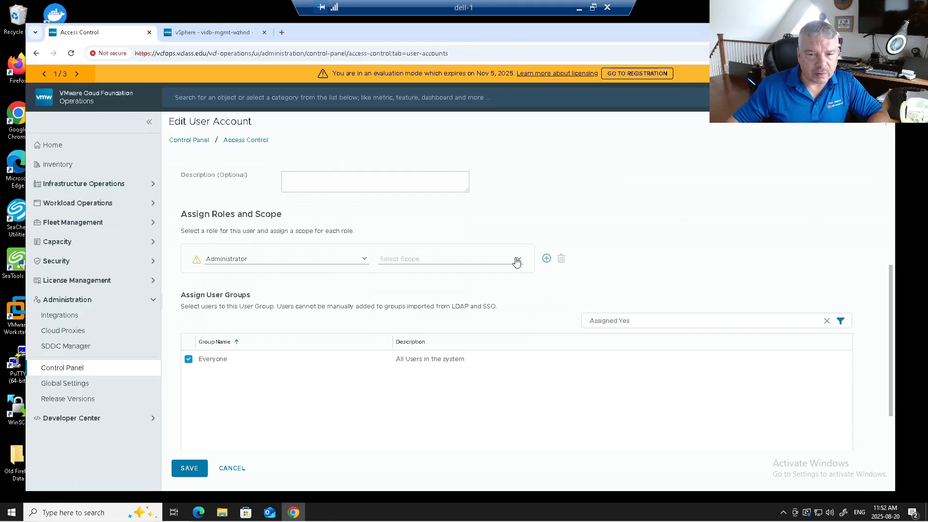
click(517, 261)
click(415, 280)
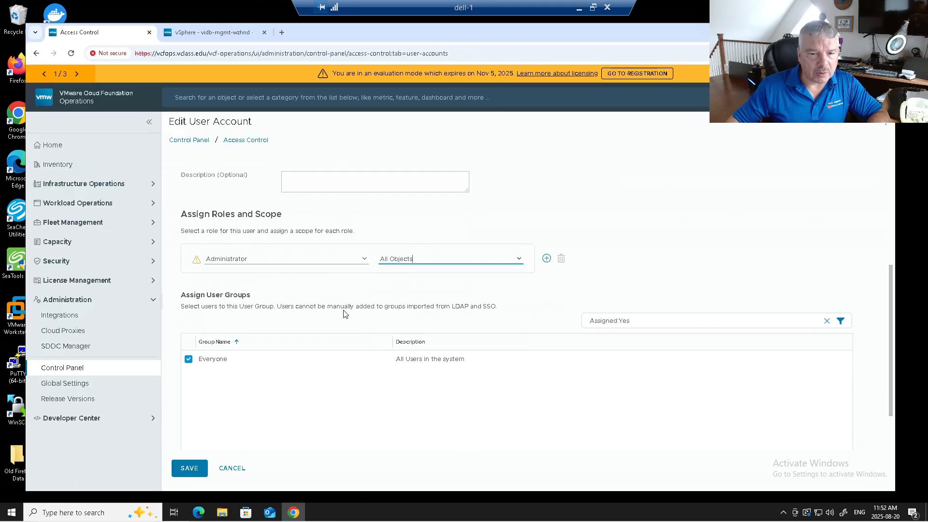
click(189, 469)
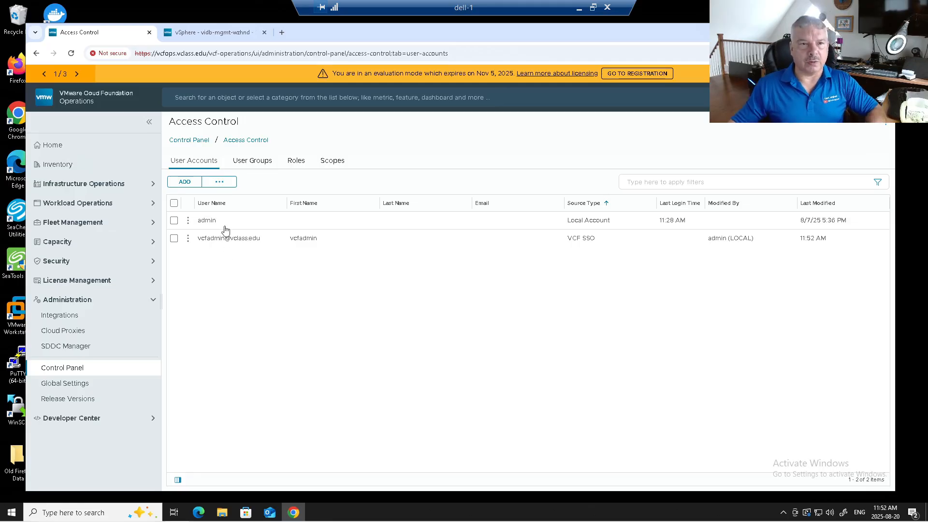
click(211, 32)
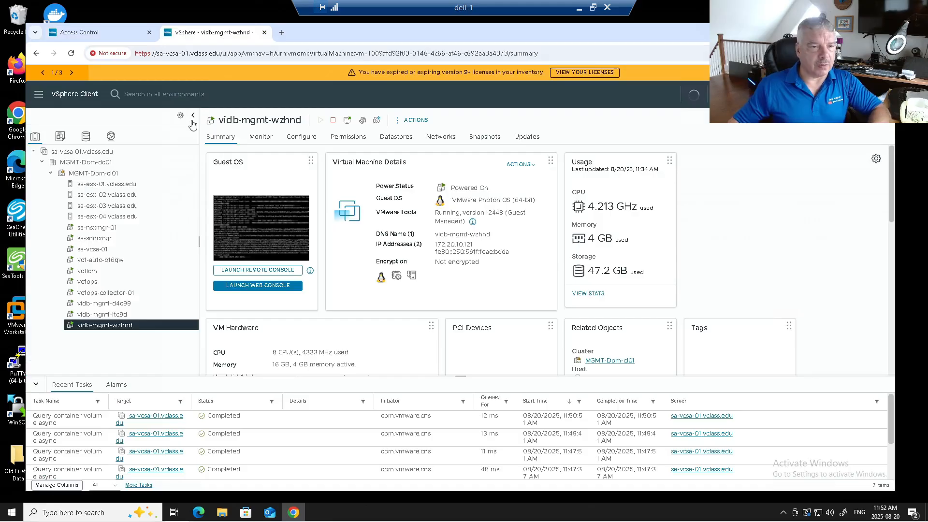
Add a global permission granting vclass.edu user vcfadmin Administrator, propagated to children
click(38, 97)
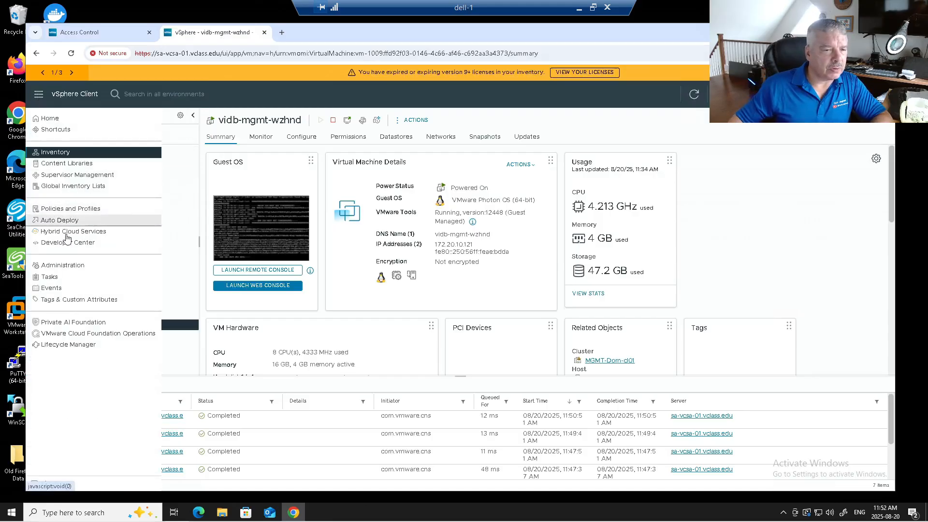
click(68, 269)
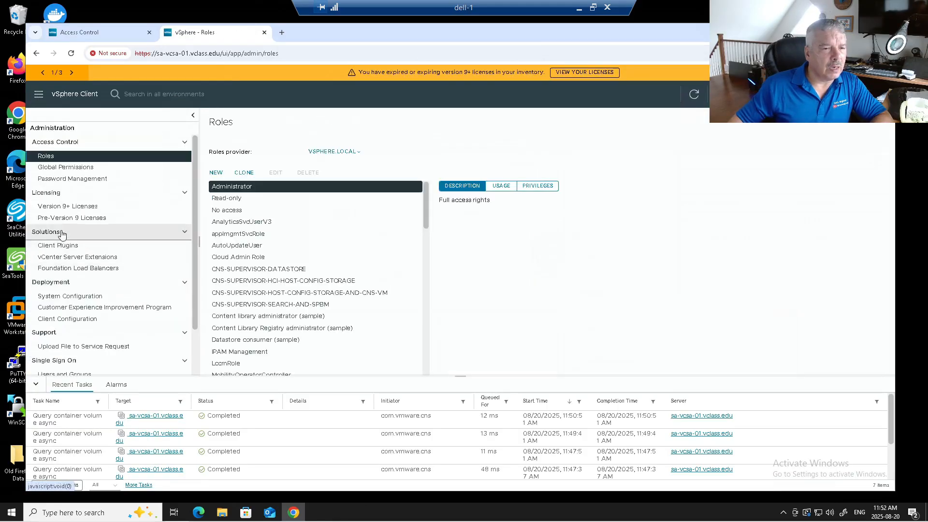
click(67, 167)
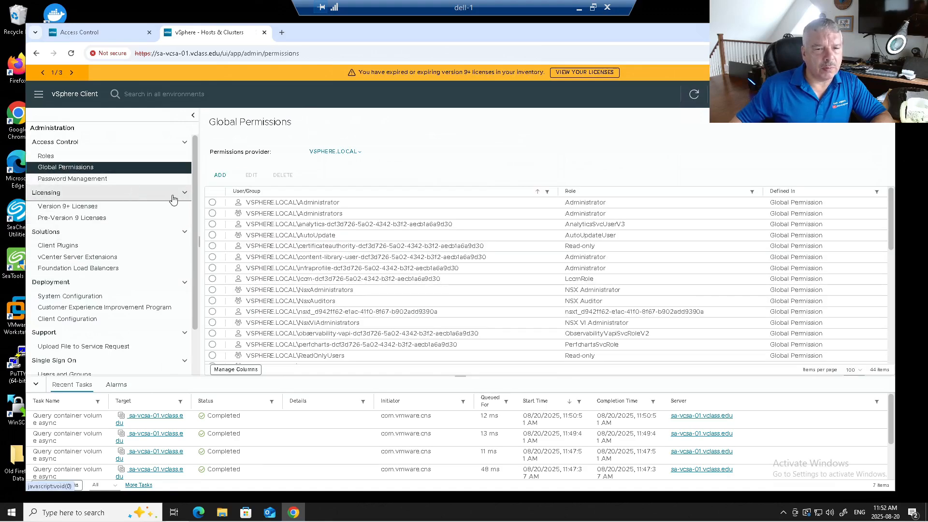
click(221, 175)
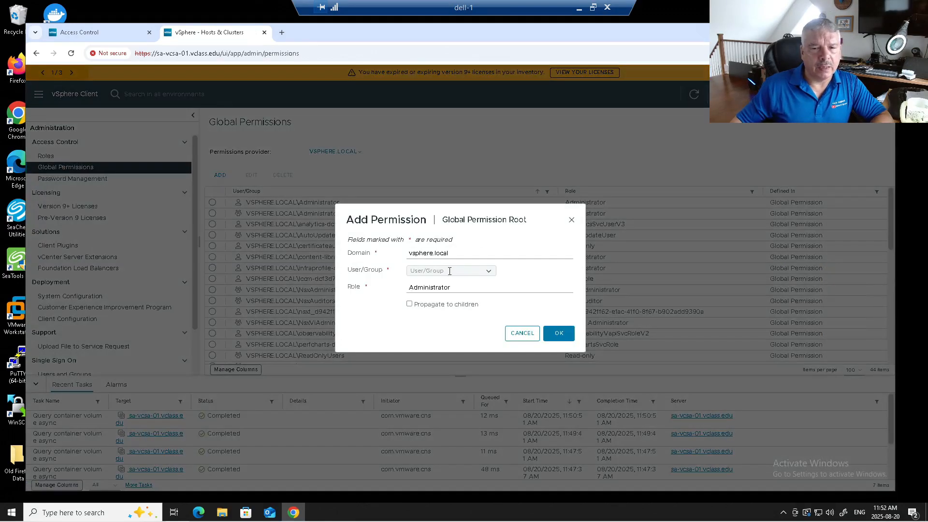
click(442, 256)
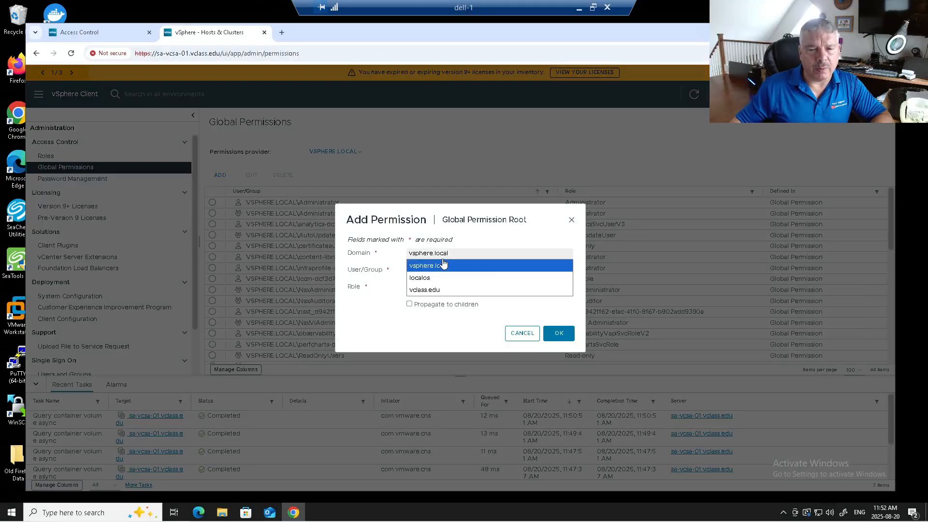
click(438, 291)
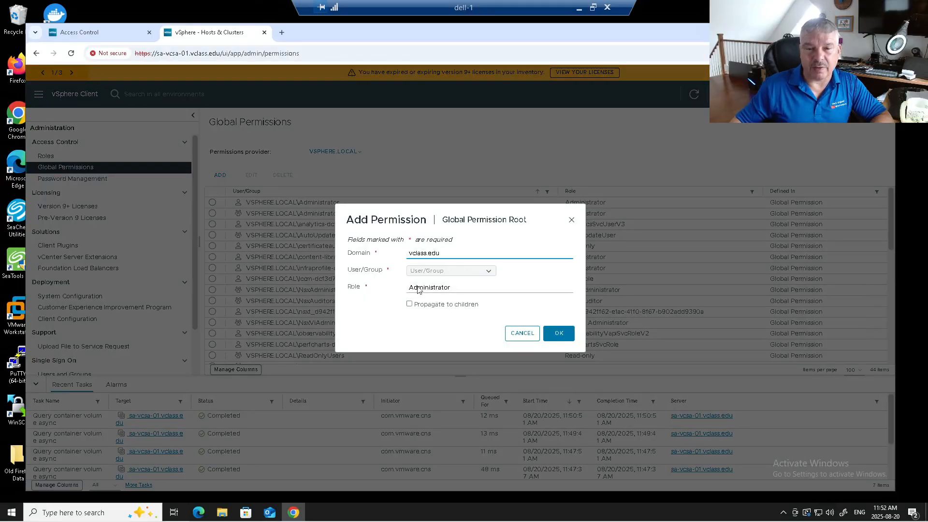
click(425, 270)
text(vcf)
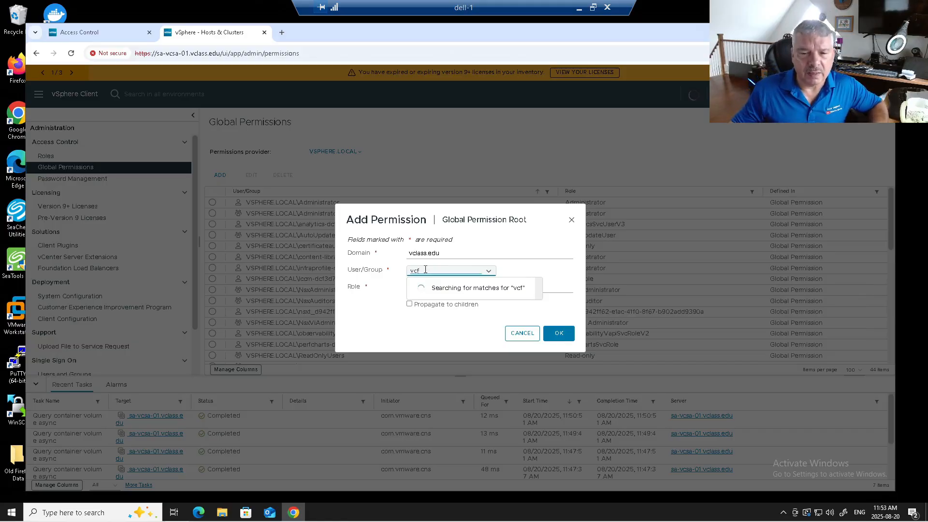
click(422, 293)
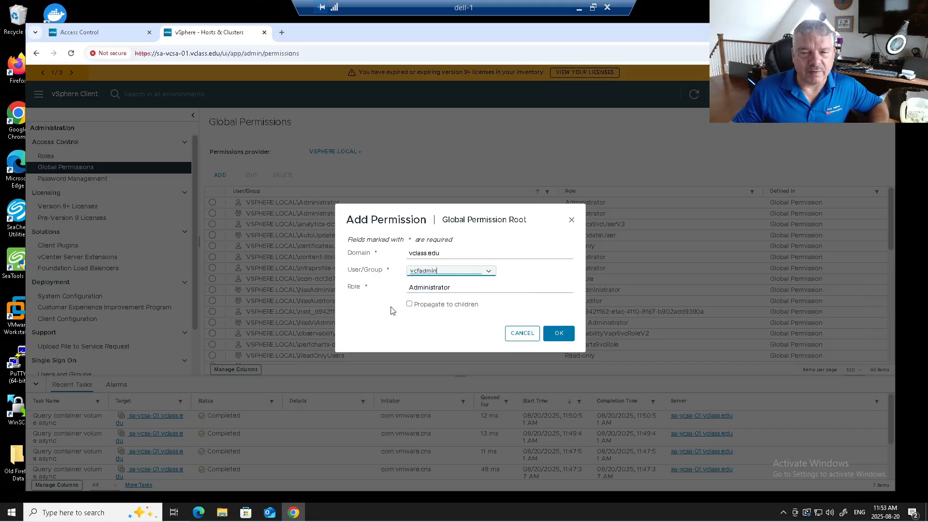
click(442, 305)
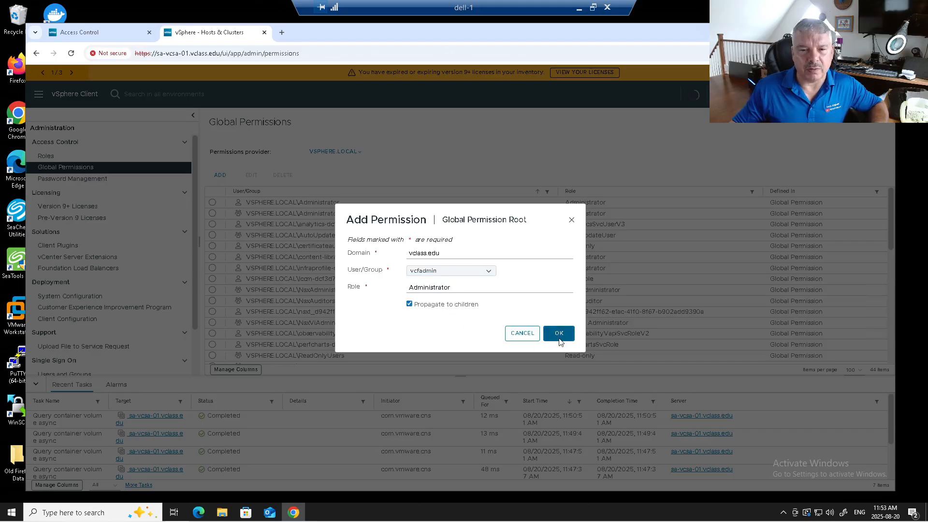
click(559, 333)
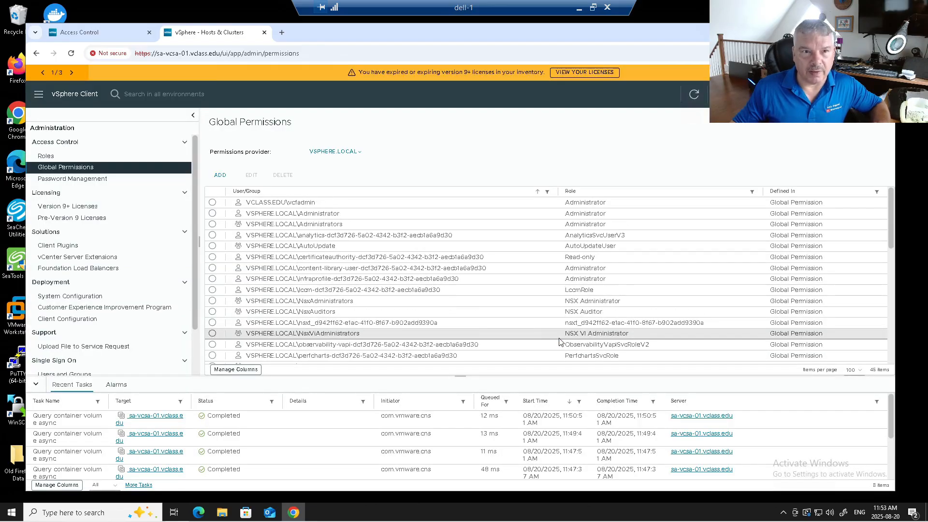
Open the NSX Manager login page in a new tab, past the certificate warning
click(282, 32)
click(292, 71)
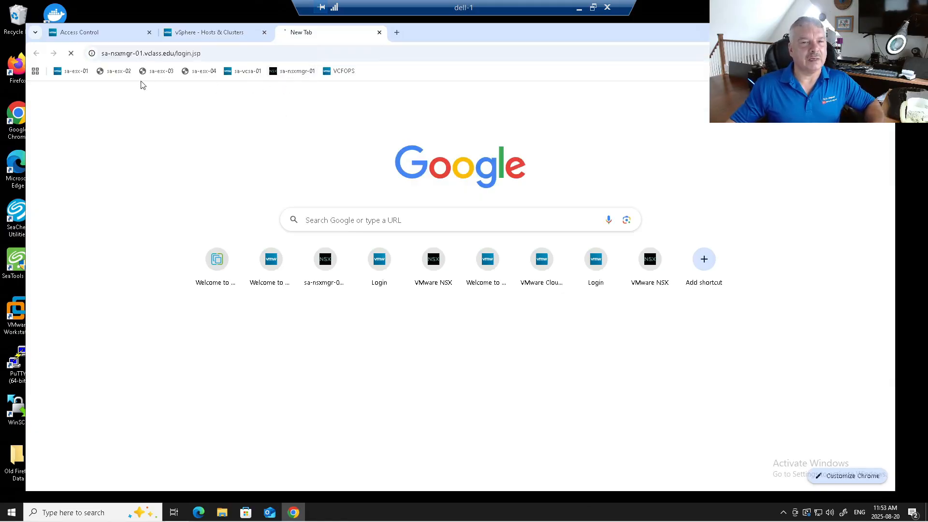
click(341, 325)
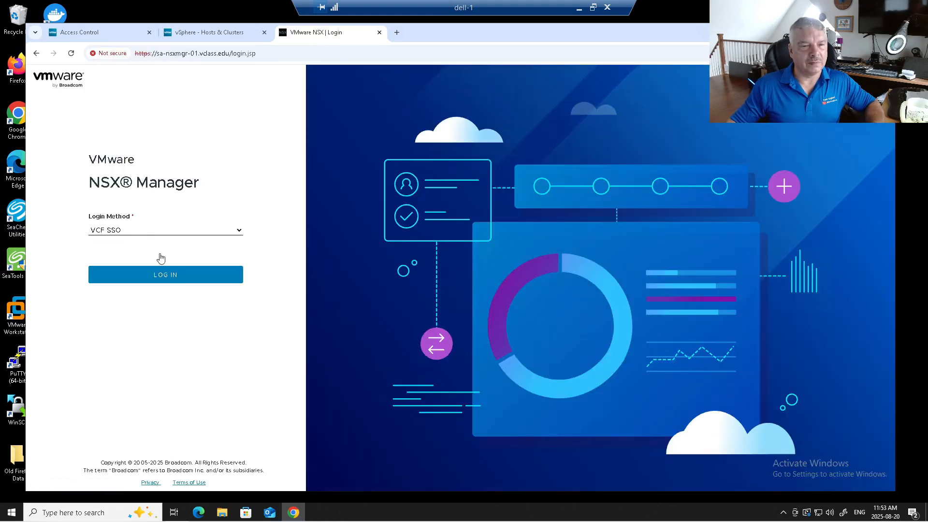
Sign in with the local admin account, saving the CEIP choice and skipping the welcome tour
click(144, 233)
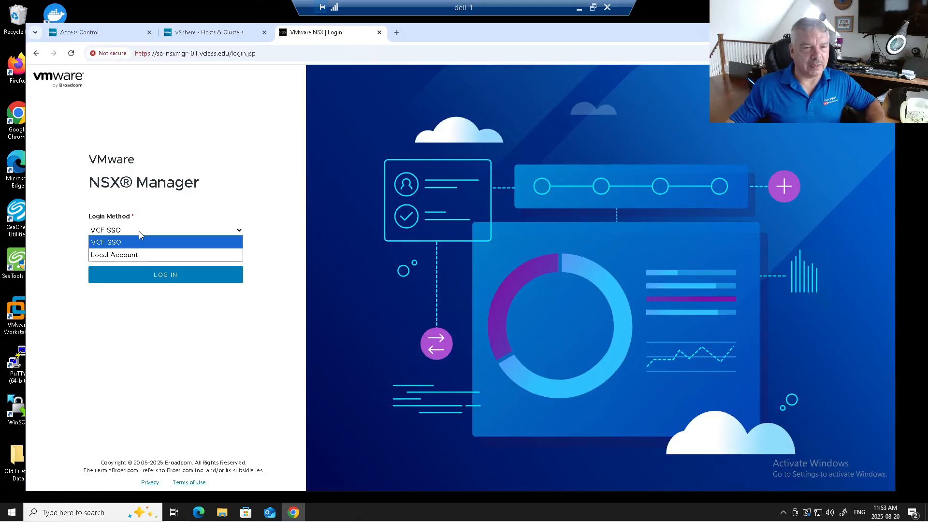
click(134, 256)
click(133, 274)
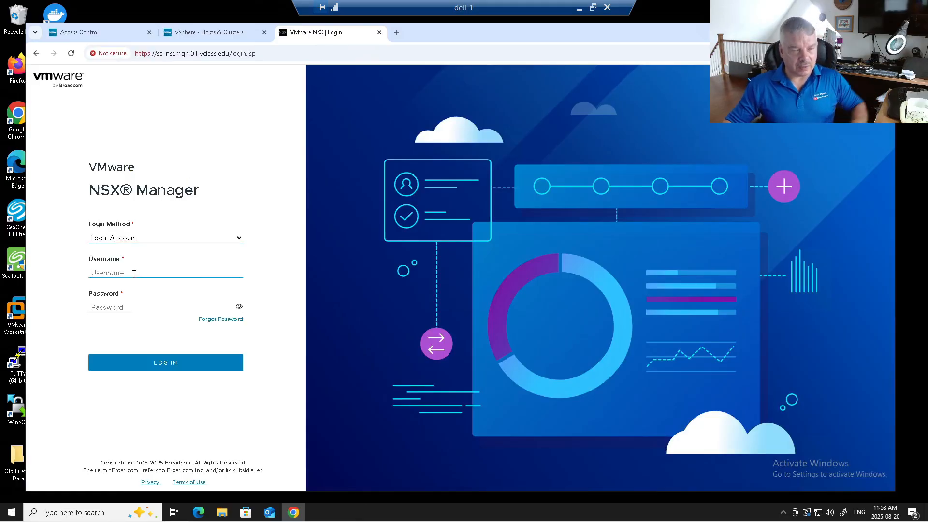
text(admin)
key(Tab)
text(••••)
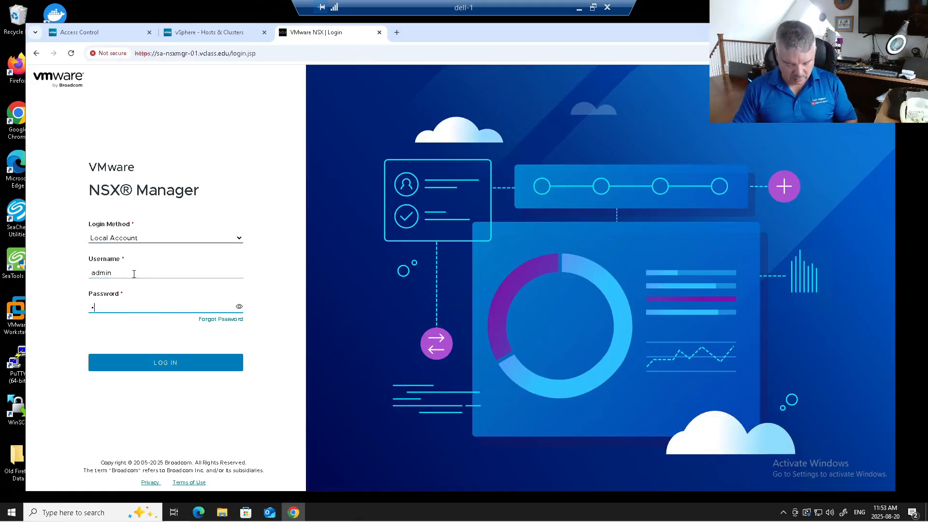
text(•••••••)
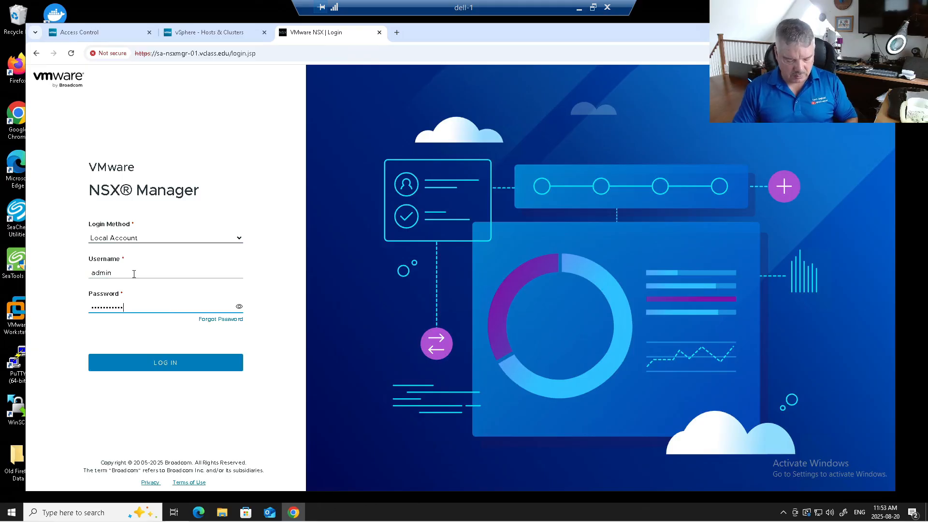
key(Return)
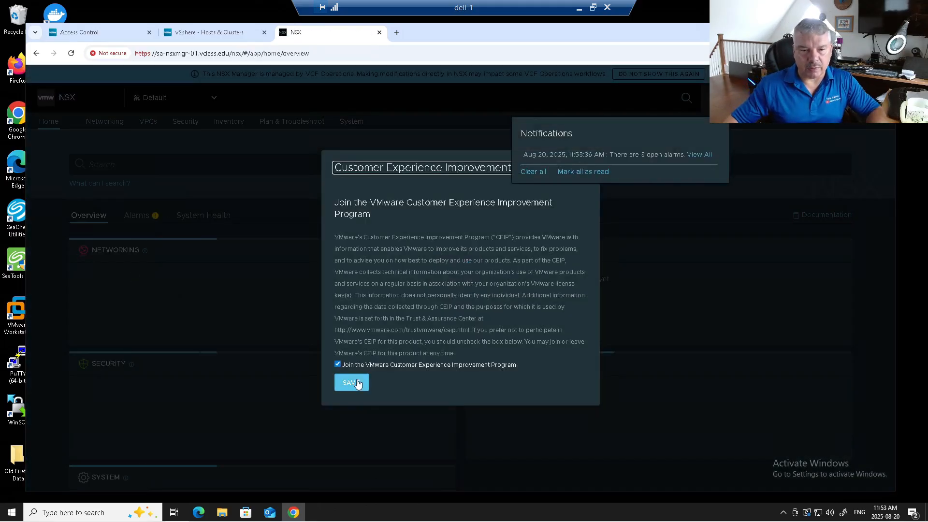
click(358, 382)
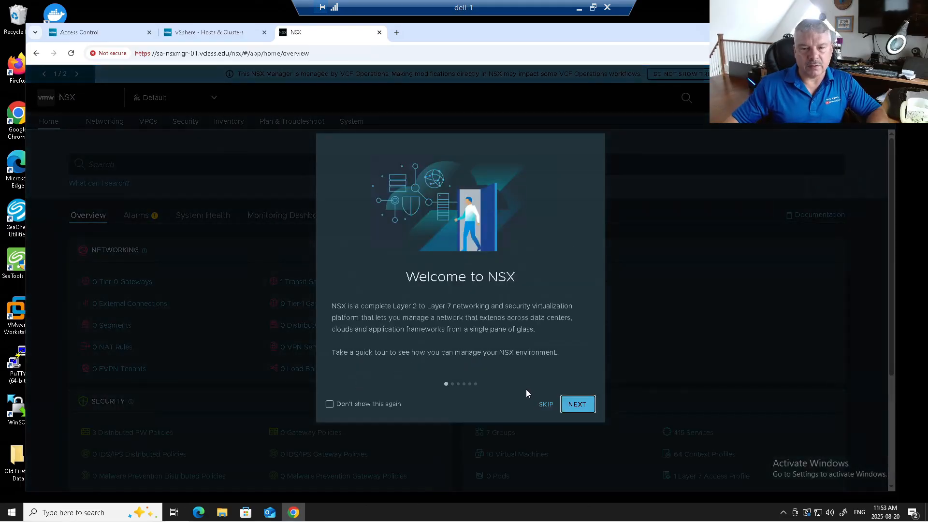
click(543, 401)
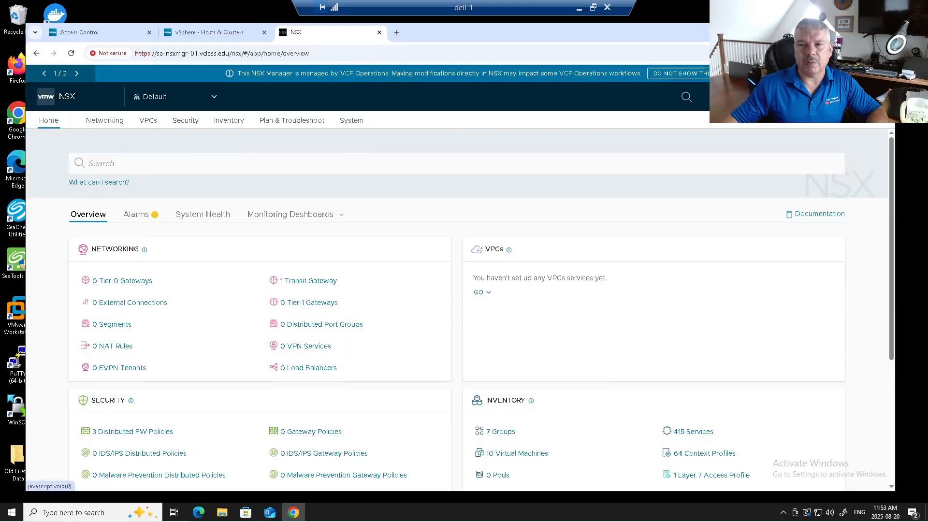
In System > User Management, start a VCF SSO role assignment for vcfadmin, found by searching vcf
click(352, 121)
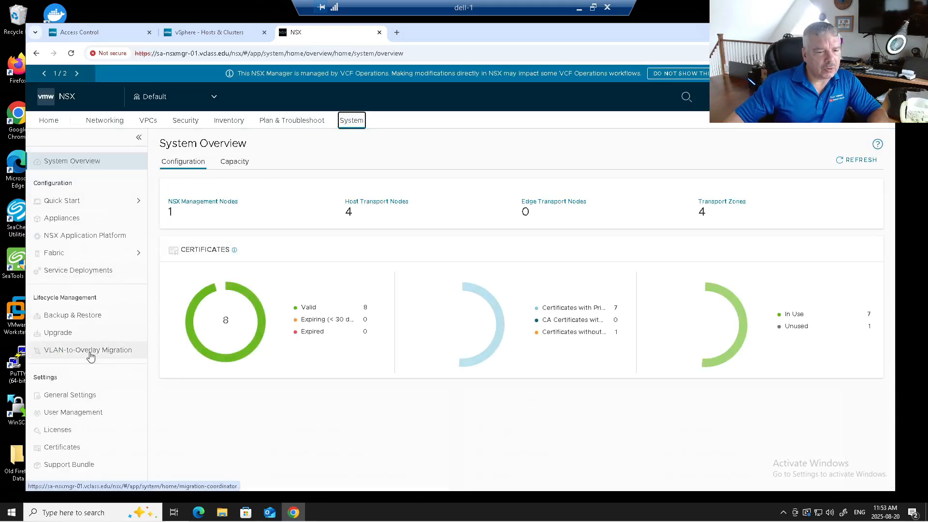
click(96, 418)
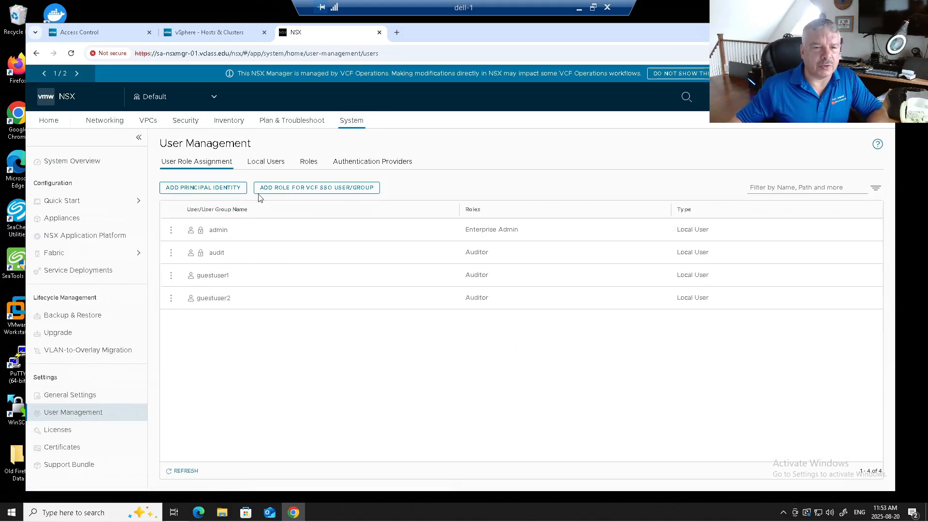
click(300, 194)
click(277, 234)
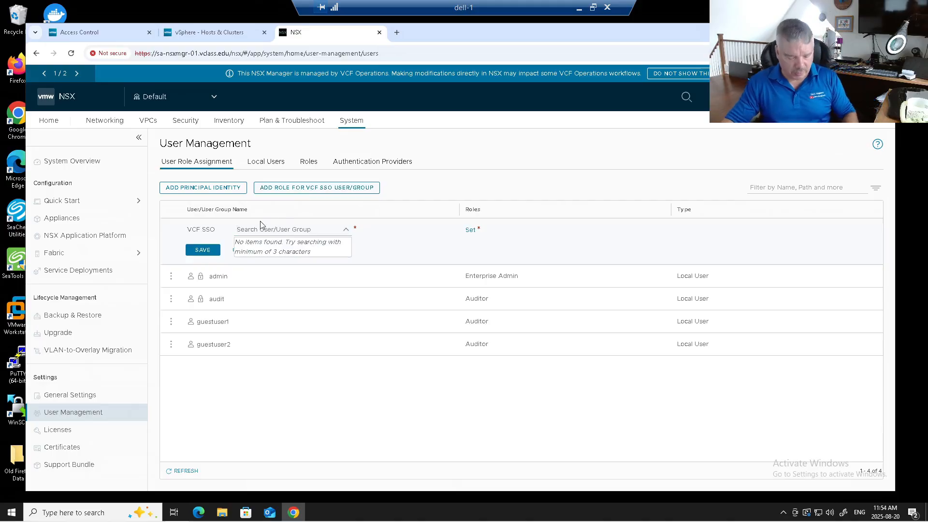
text(vcf)
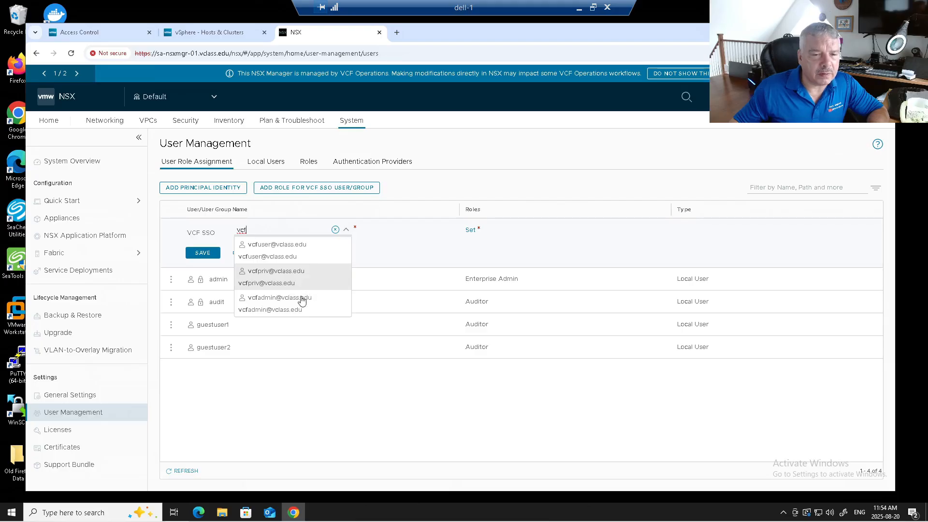
click(300, 300)
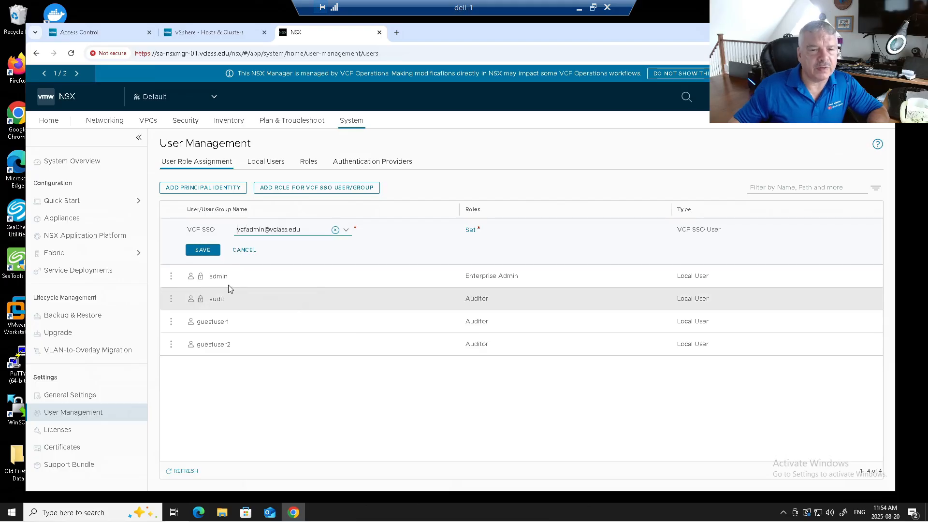
click(471, 231)
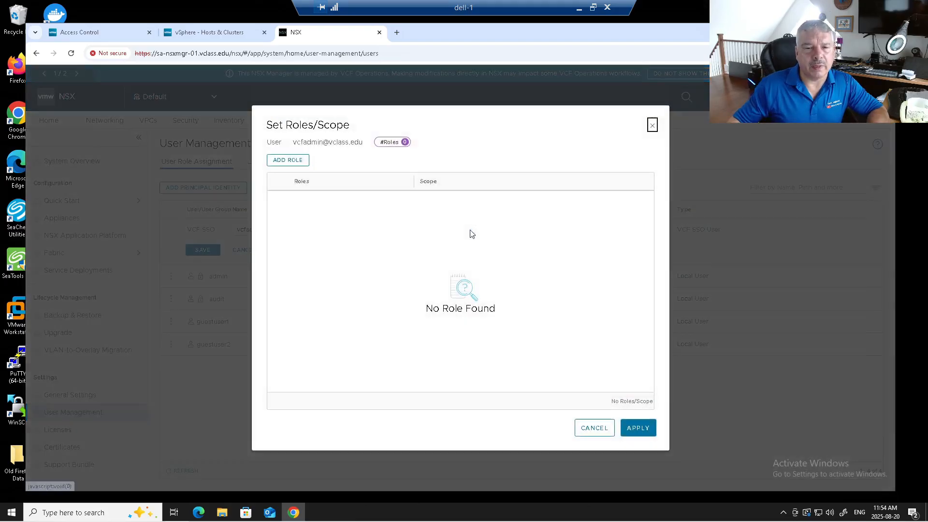
Give vcfadmin the Enterprise Admin role and save the VCF SSO user assignment
click(280, 160)
click(318, 205)
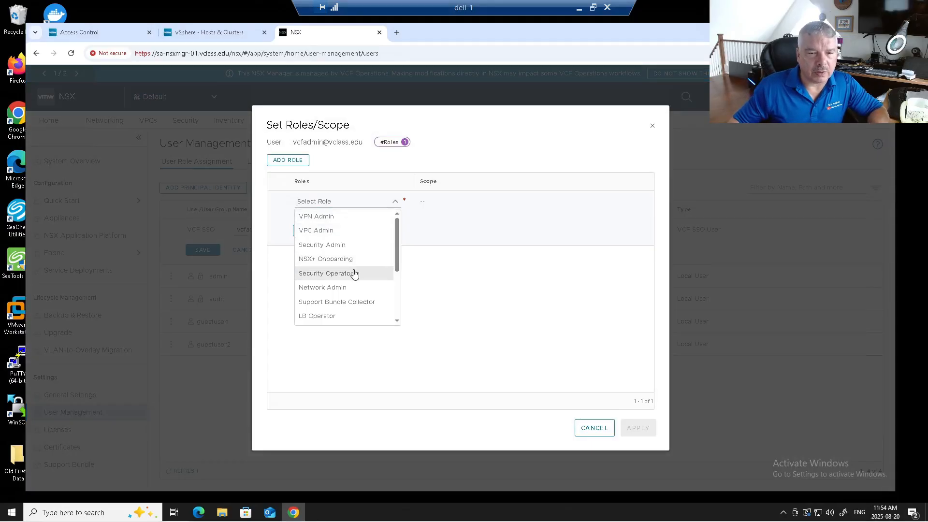
scroll(354, 274, down, 3)
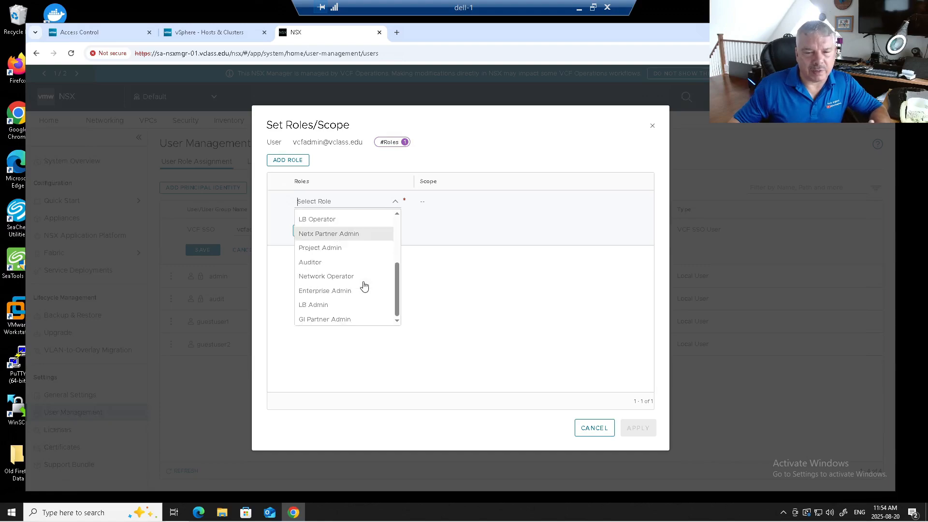
click(348, 292)
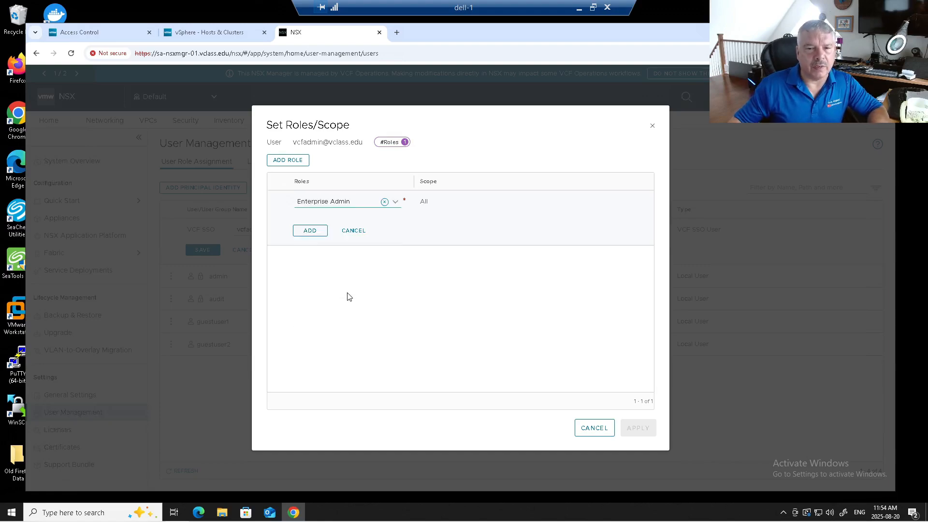
click(308, 231)
click(639, 428)
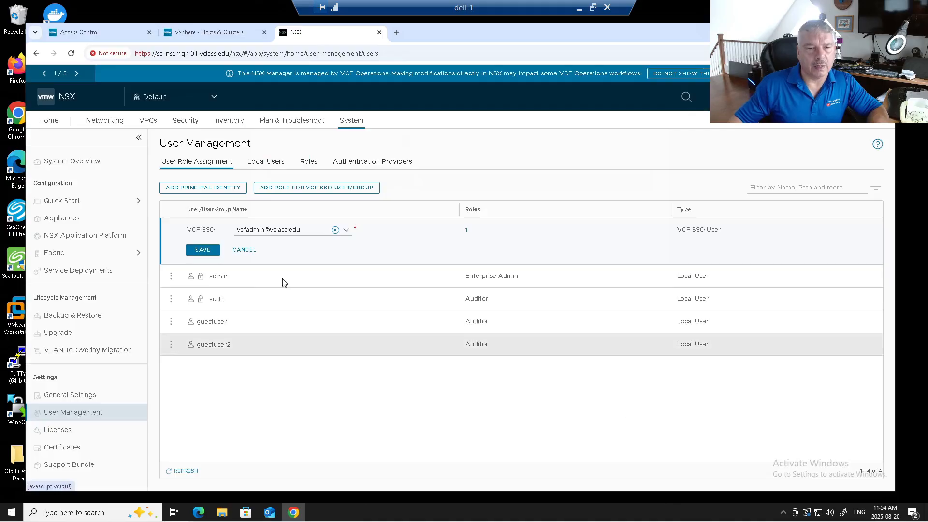
click(203, 250)
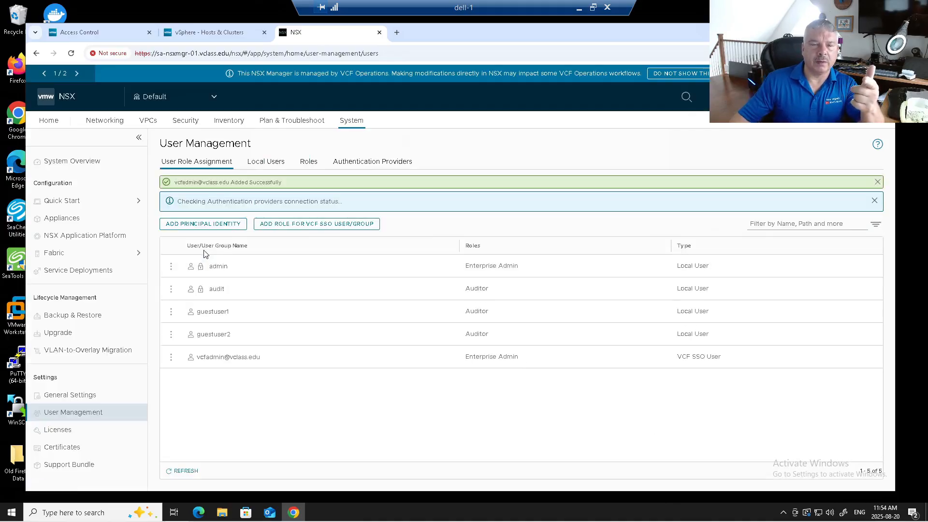
Load the vcfa site in a new tab, accepting the certificate warning
click(396, 32)
click(360, 54)
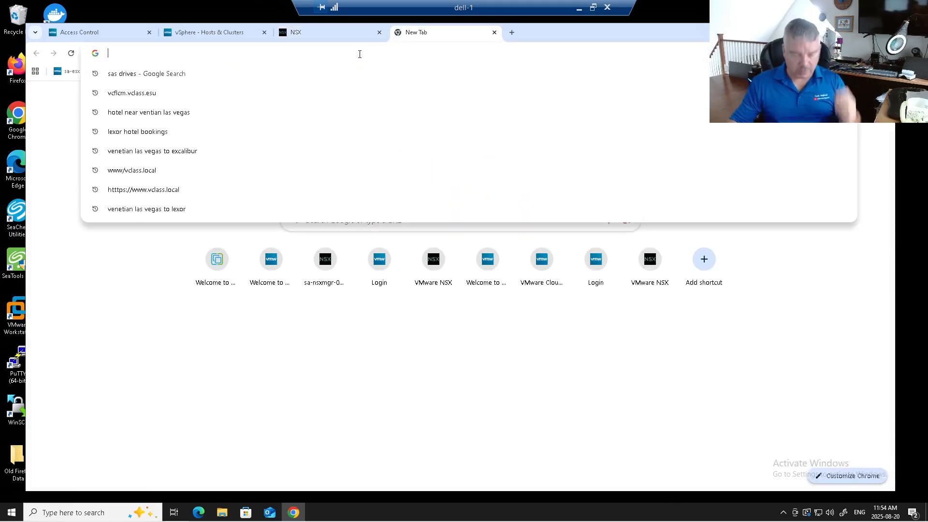
text(vcfauto)
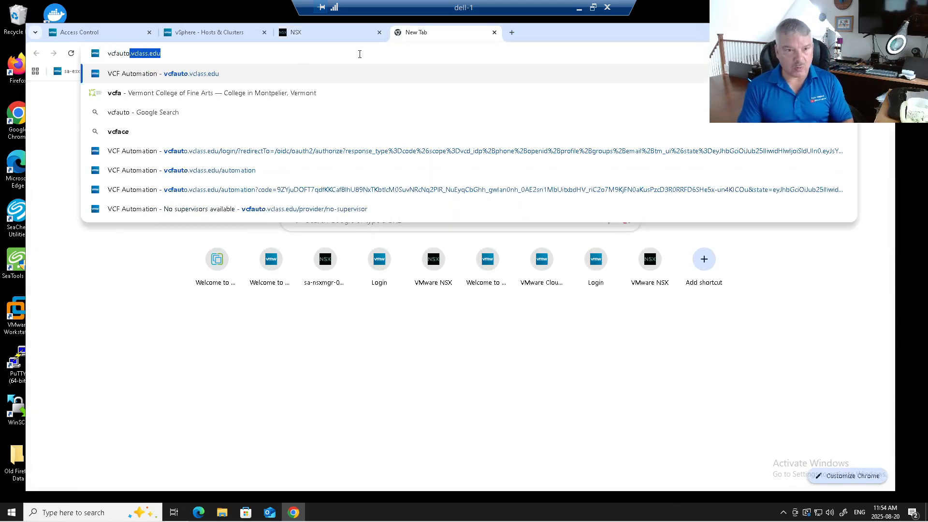
key(Return)
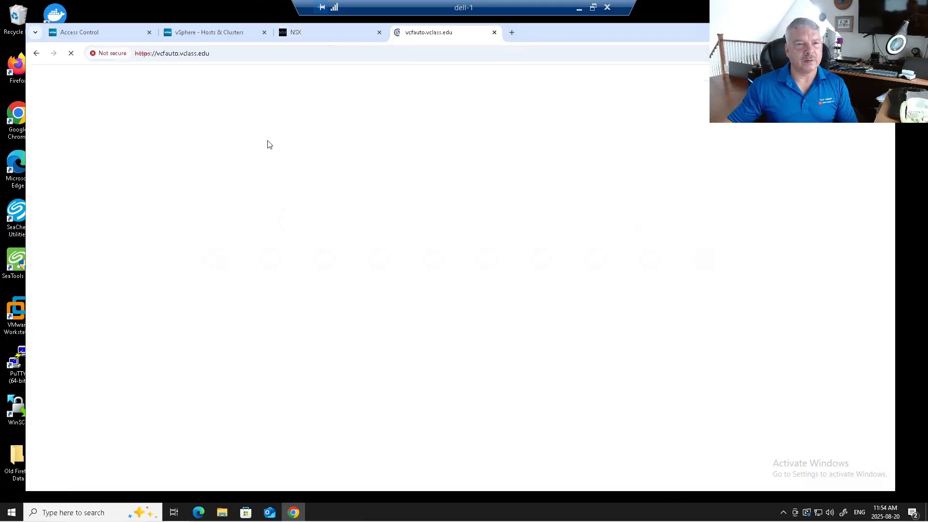
click(336, 321)
click(349, 394)
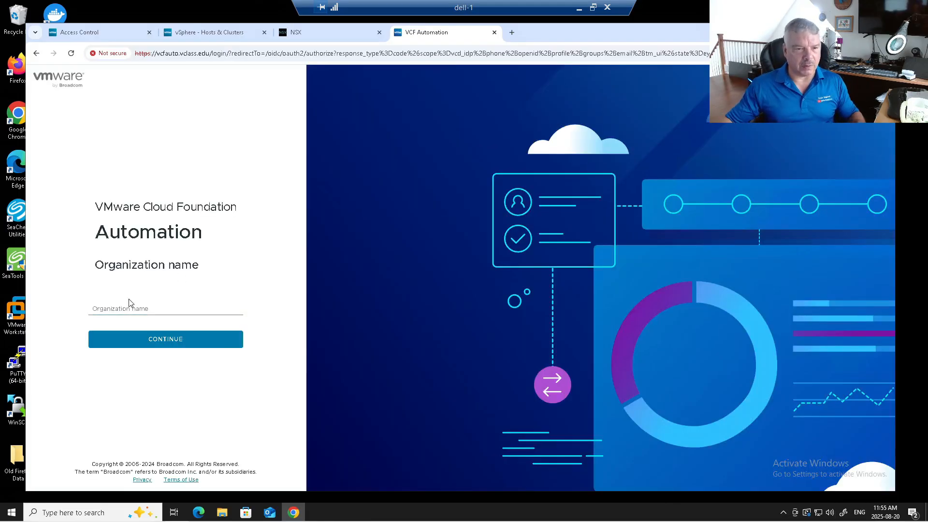
Enter organization name system to reach its Provider Management login
click(109, 305)
text(system)
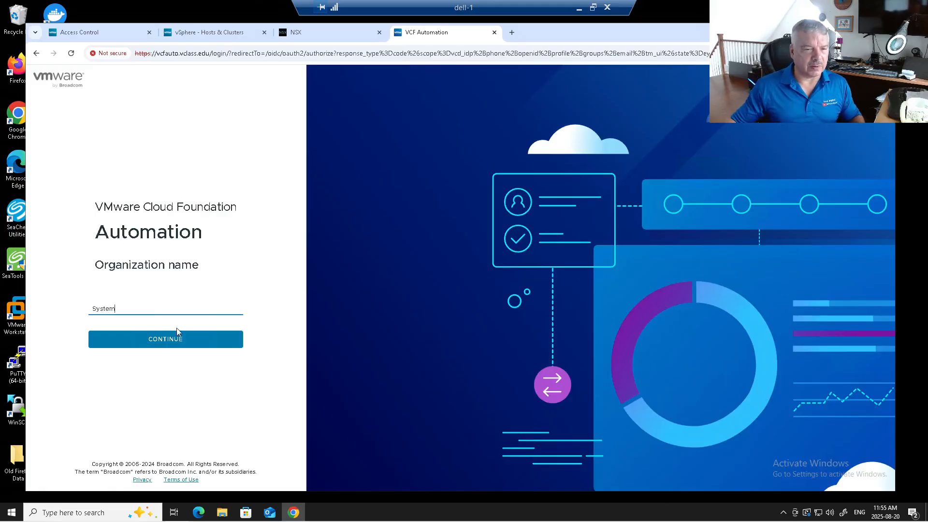
click(175, 333)
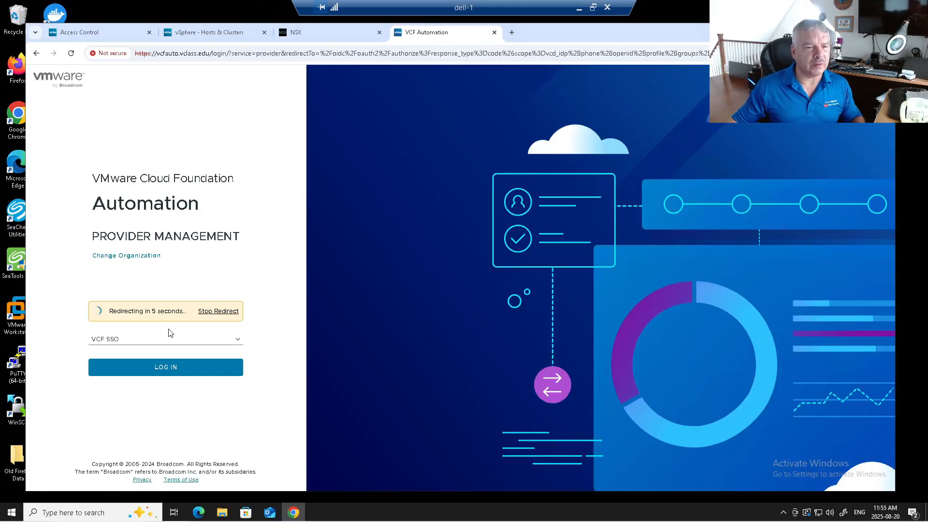
Stop the SSO redirect and try logging in with the local admin account
click(211, 312)
click(137, 328)
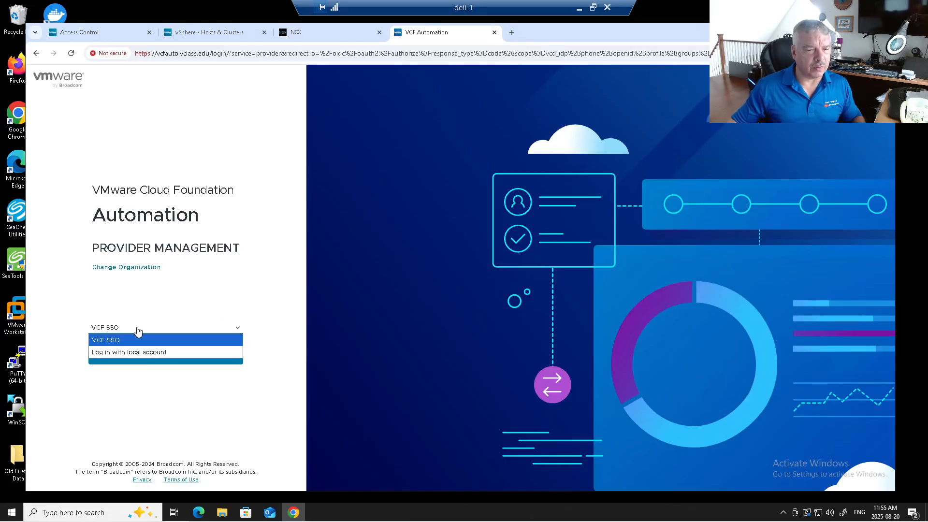
click(140, 353)
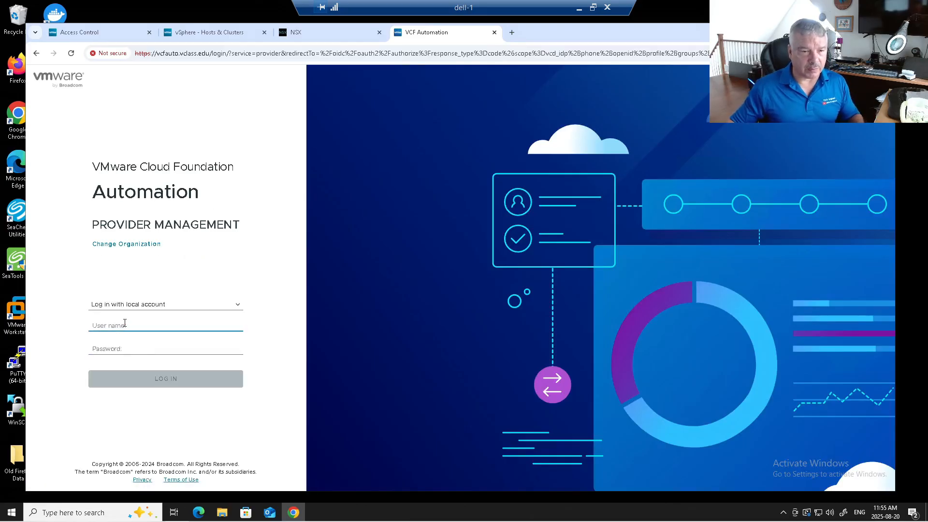
text(admin)
key(Tab)
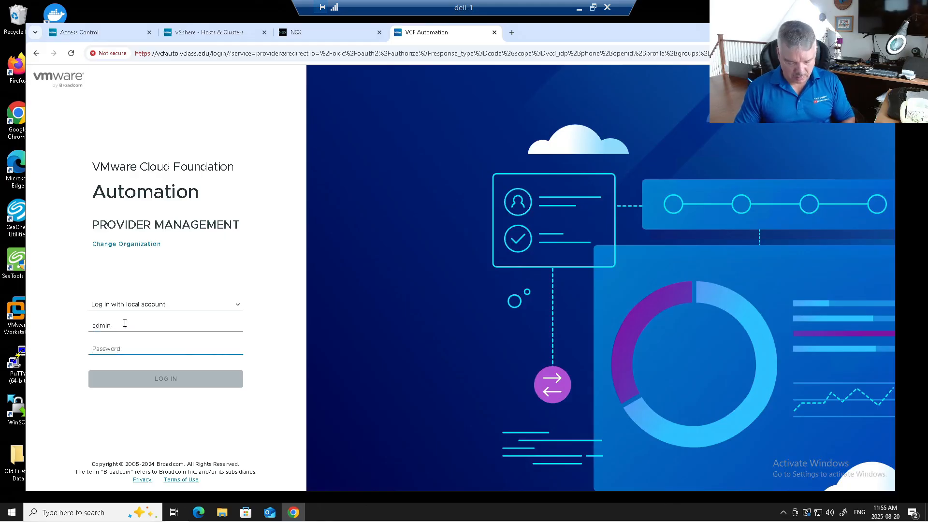
text(•••)
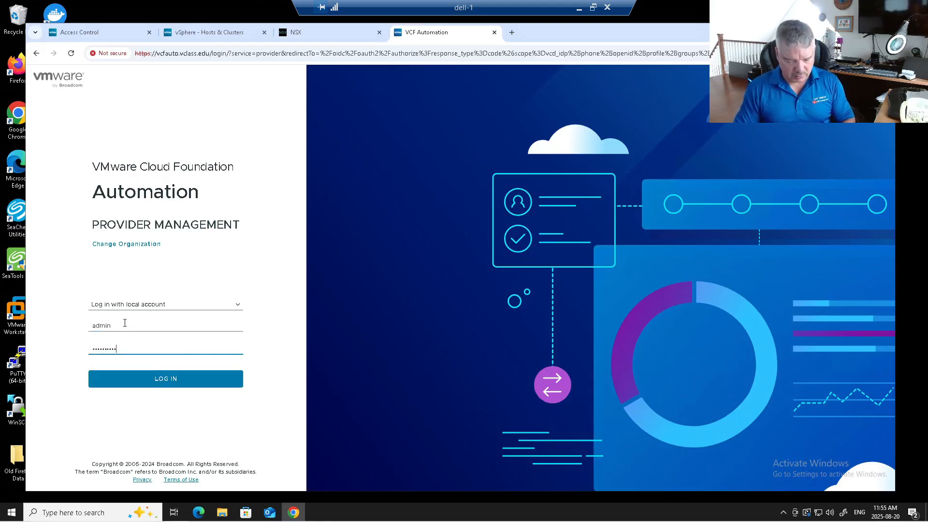
key(Return)
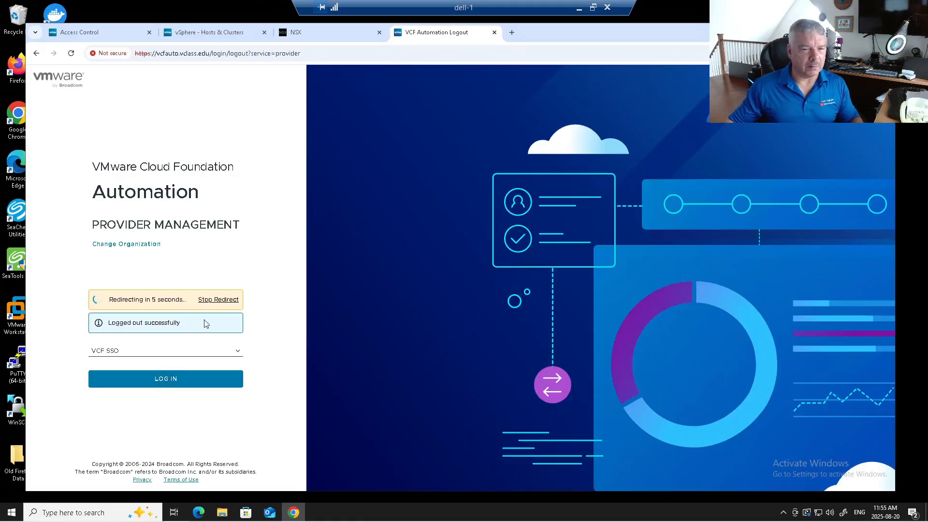
Repeat the local admin login after the redirect returns, reaching the Welcome page
click(216, 300)
click(150, 344)
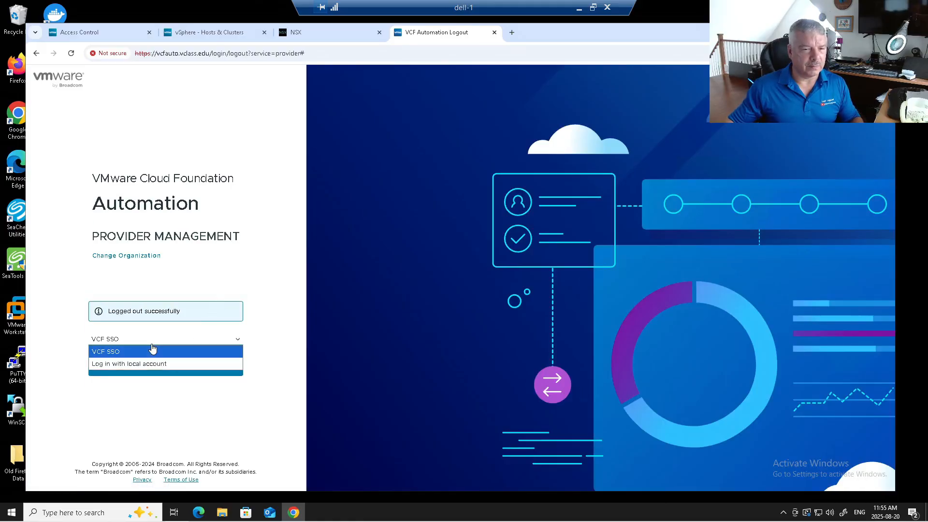
click(141, 365)
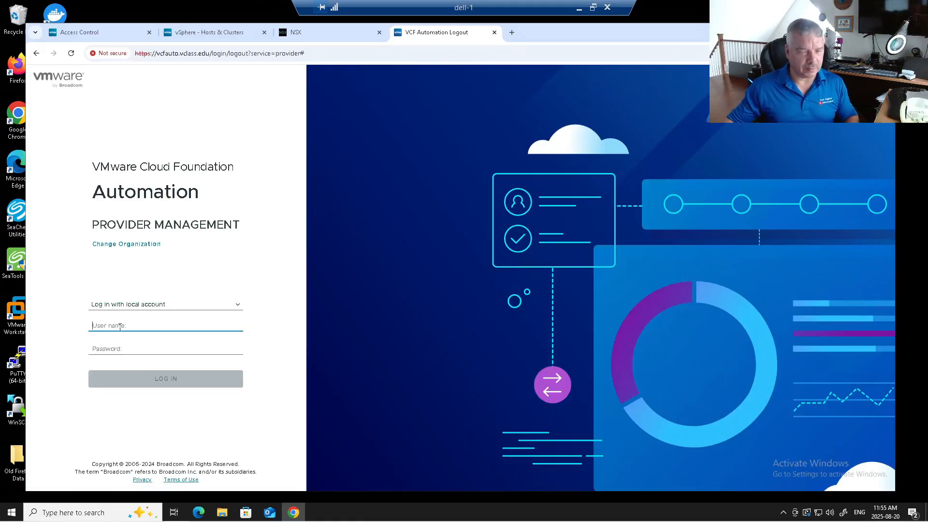
text(admin)
key(Tab)
text(VM)
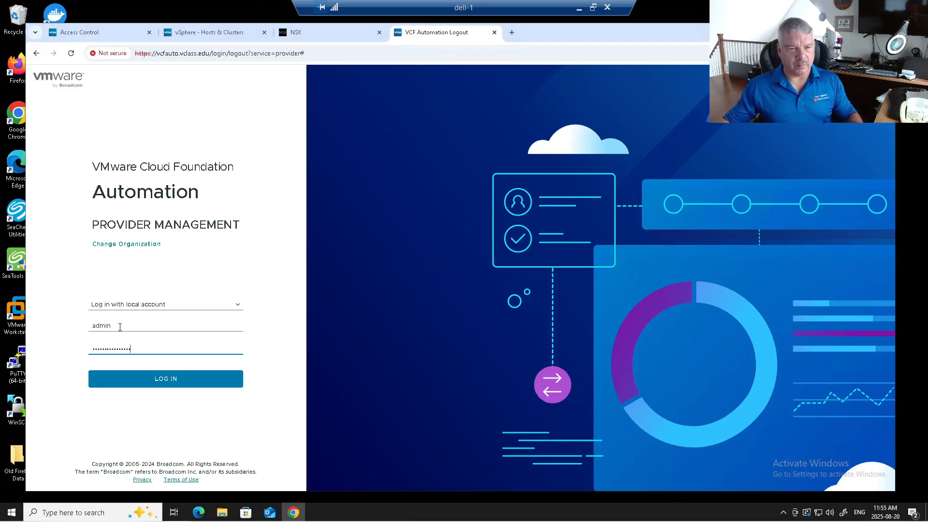
click(166, 379)
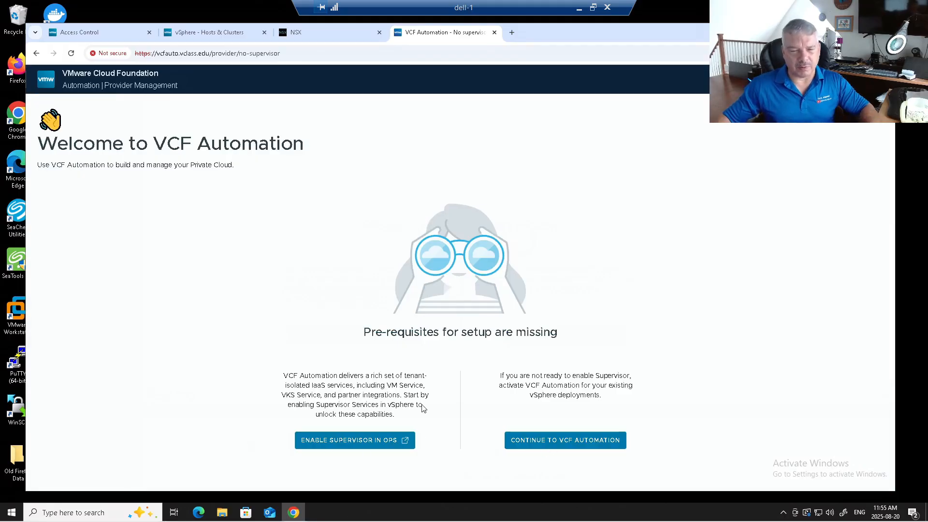
Continue into VCF Automation without a Supervisor and view the Access Control users list
click(515, 443)
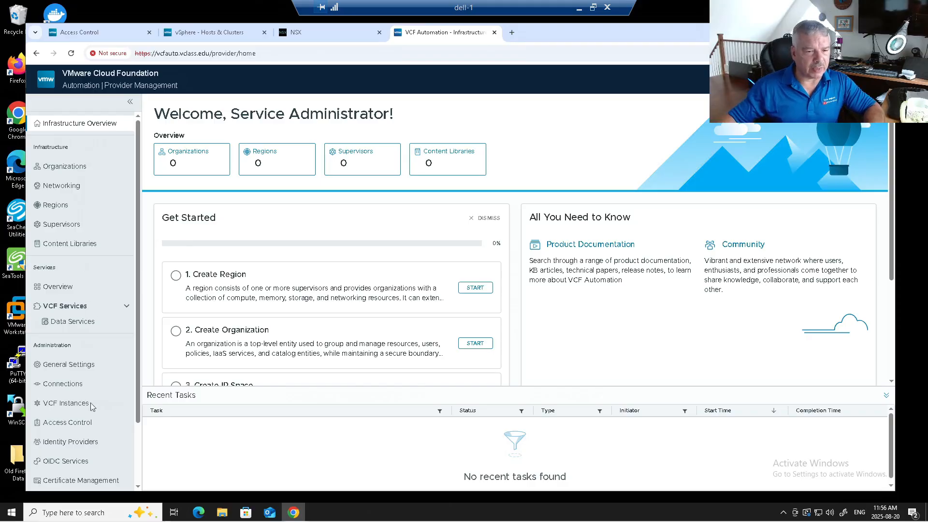
click(82, 423)
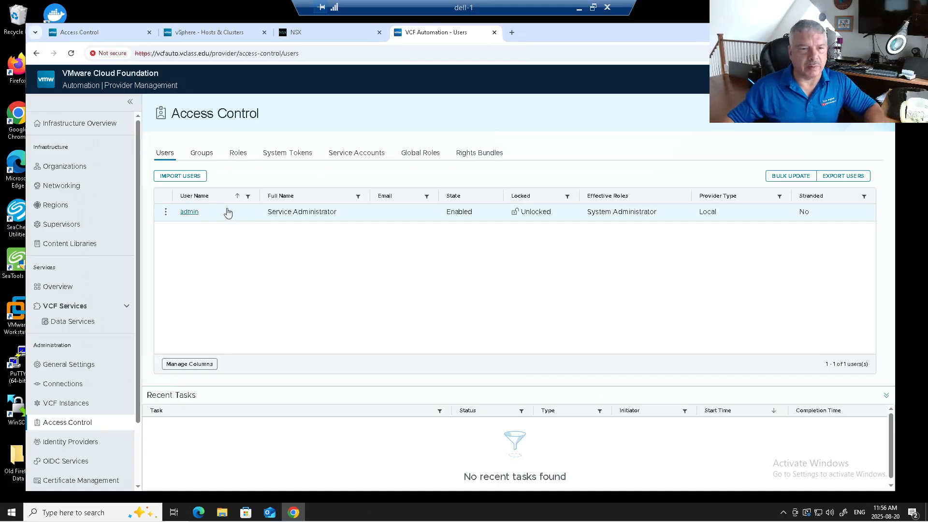
Import the vcfadmin user from VCF SSO with the System Administrator role and save
click(186, 178)
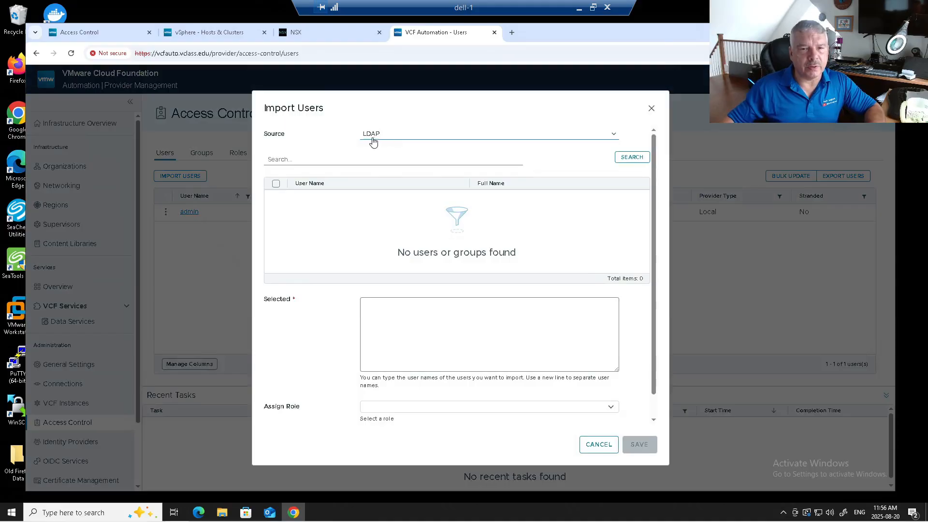
click(391, 135)
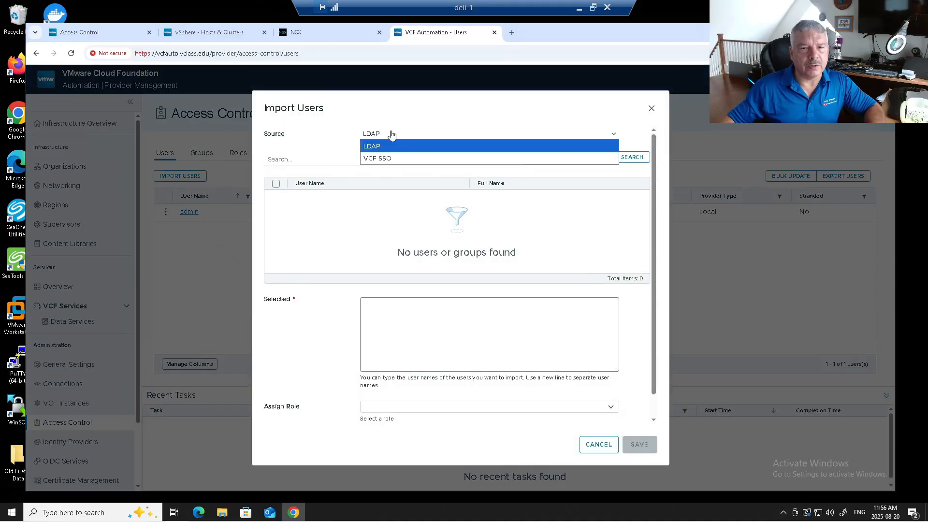
click(391, 158)
click(386, 167)
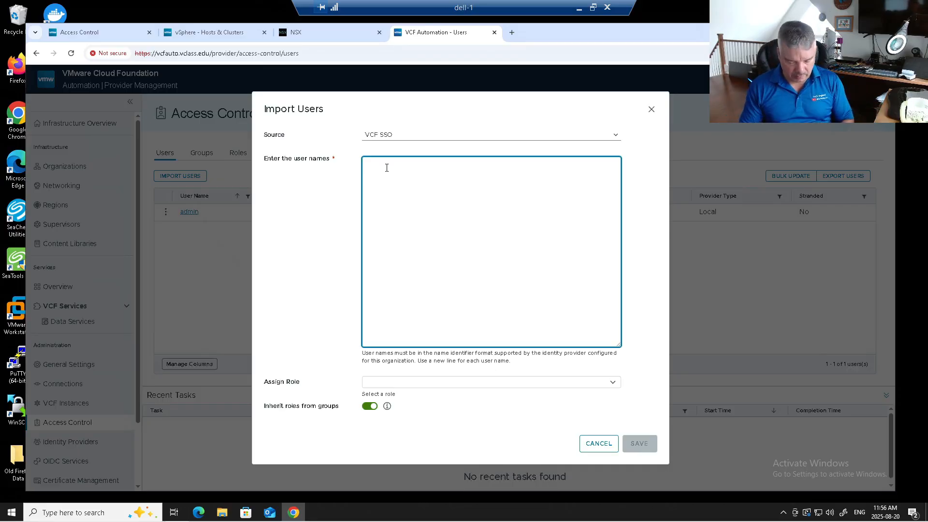
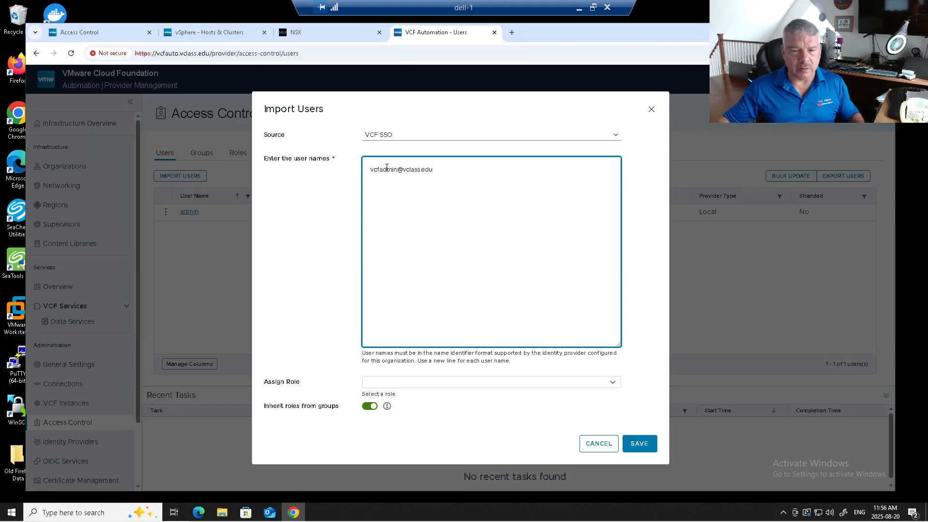
click(416, 383)
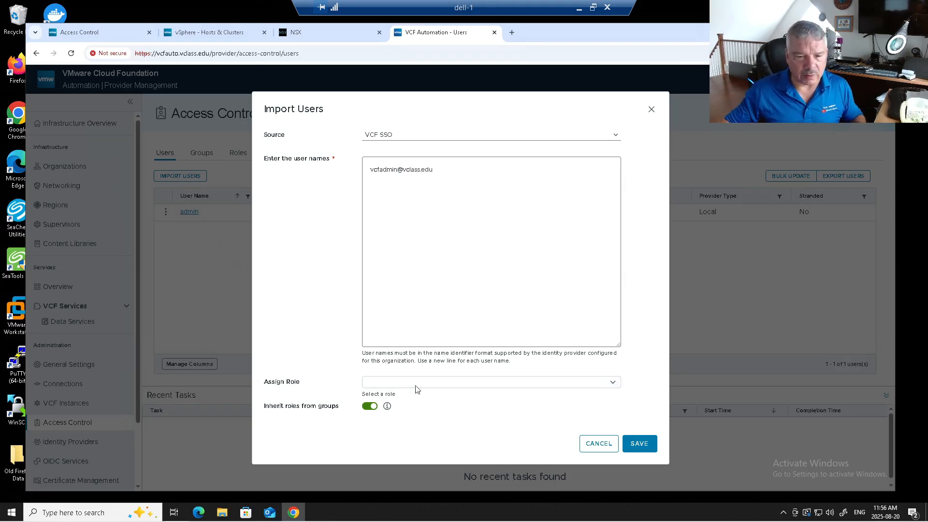
click(611, 382)
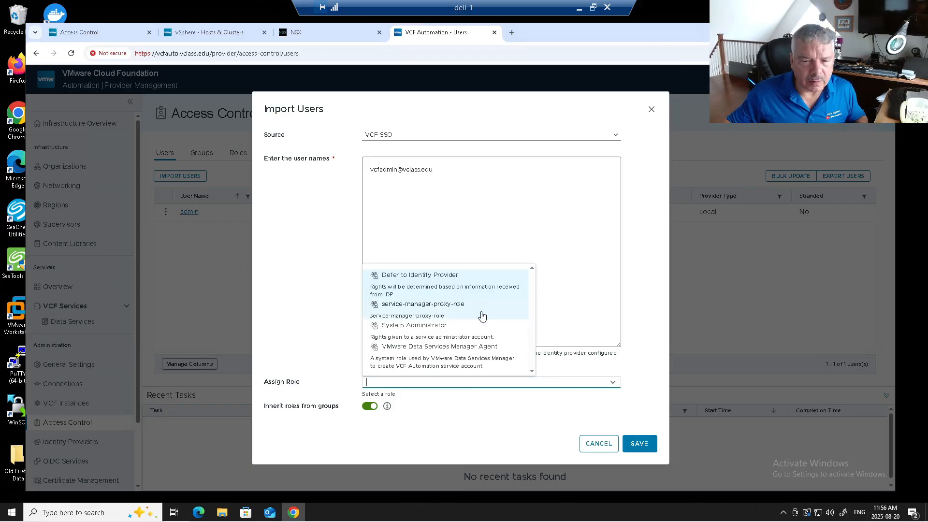
click(466, 329)
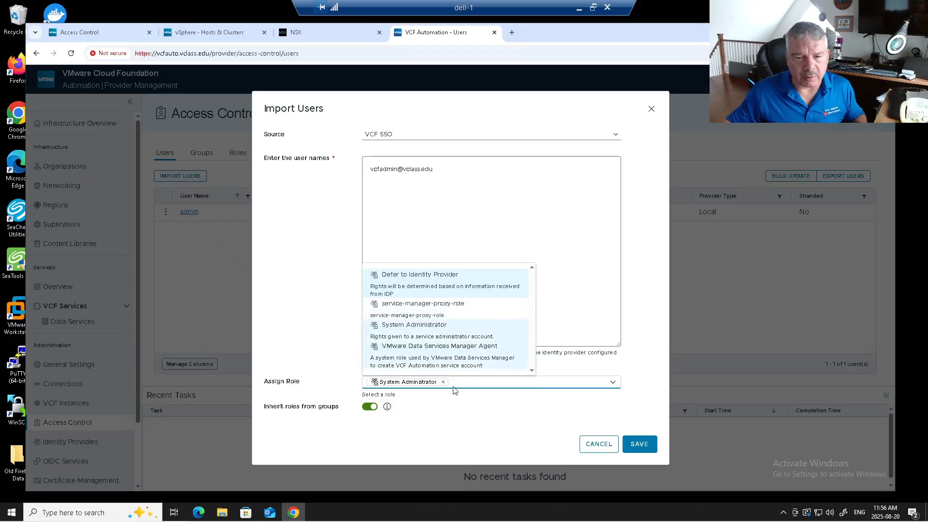
click(486, 405)
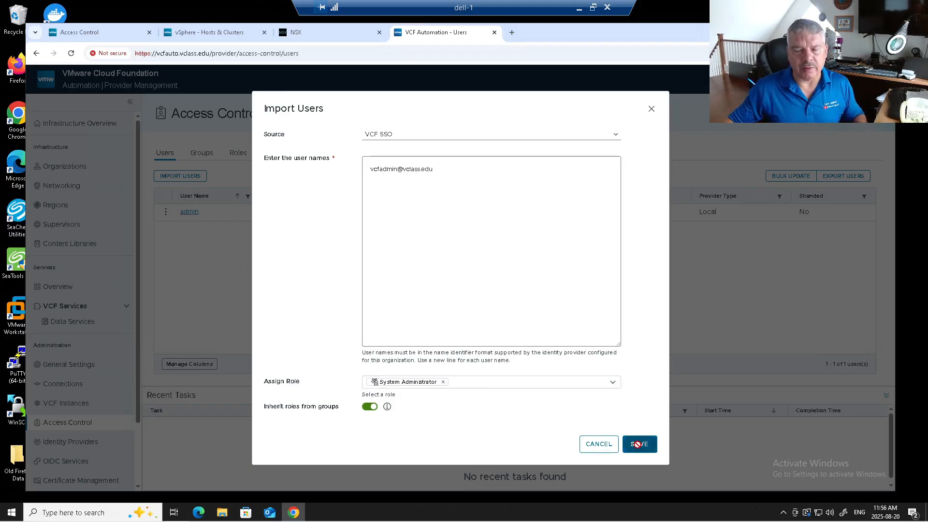
click(637, 445)
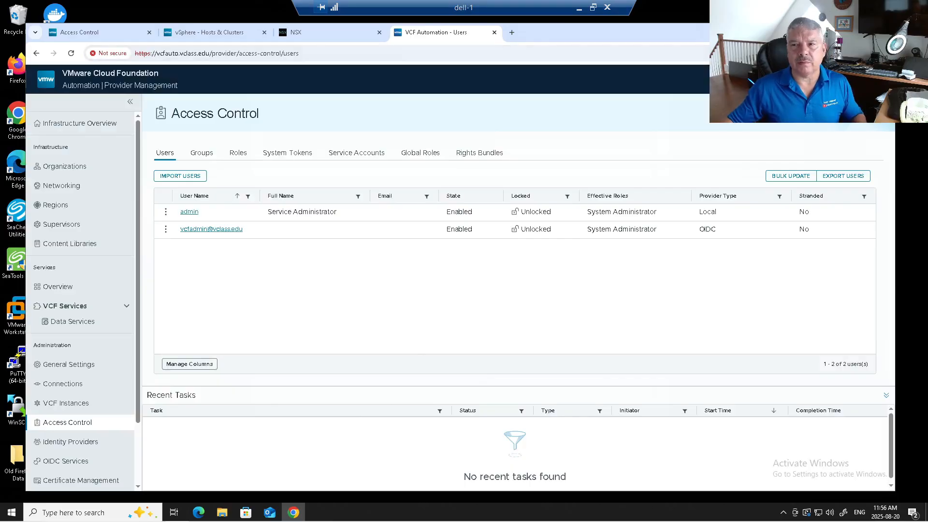
Open VCF Operations in a fresh Chrome window and start a VCF SSO login, retrying until it redirects
key(super+d)
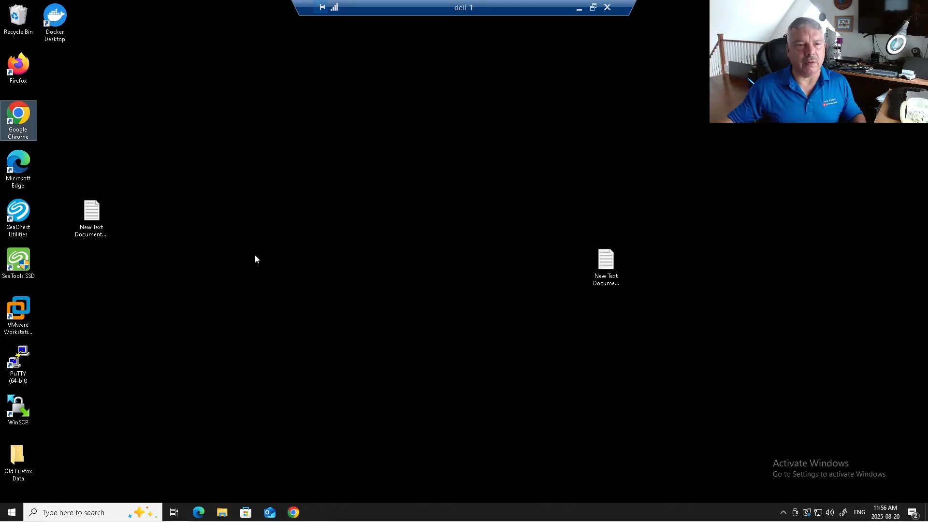
double_click(19, 125)
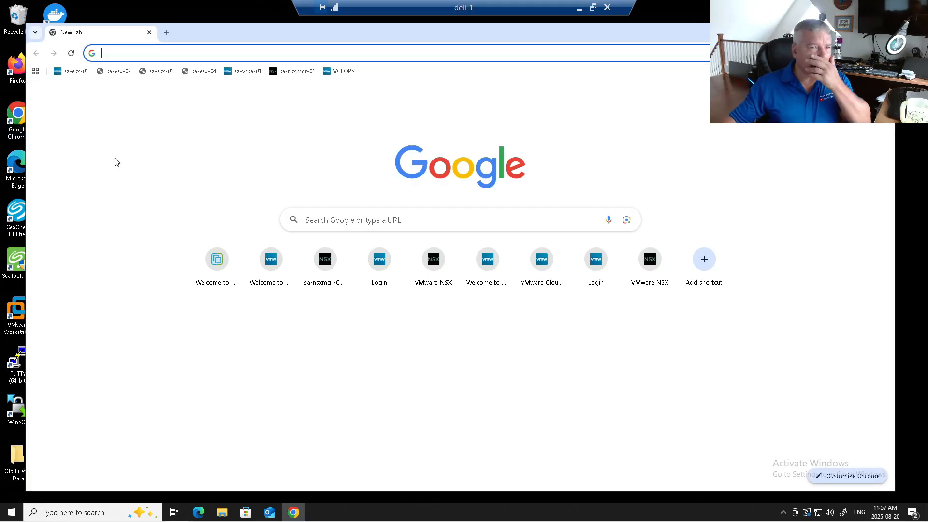
click(333, 71)
click(170, 351)
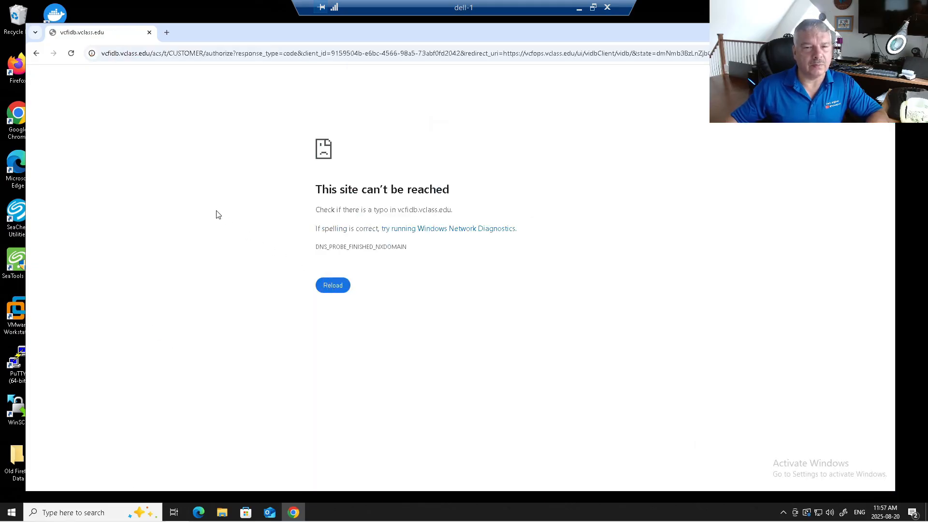
click(36, 54)
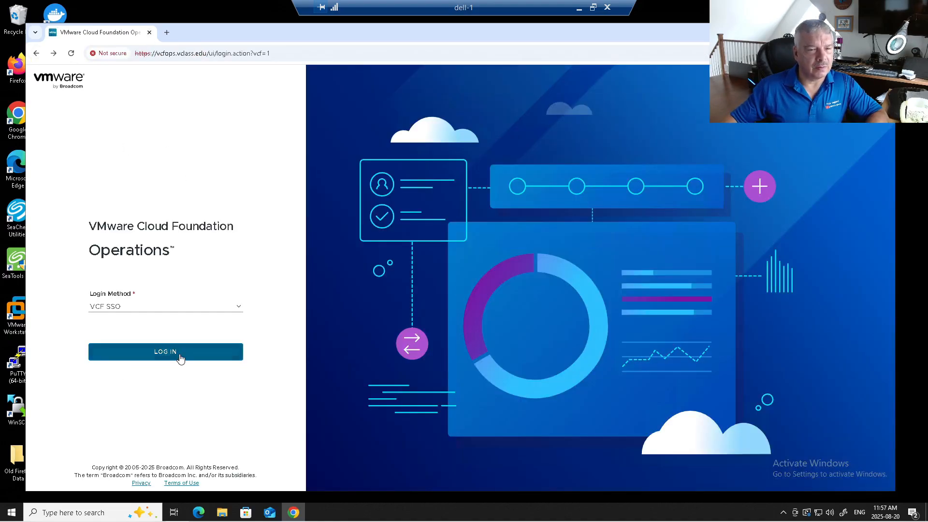
click(181, 358)
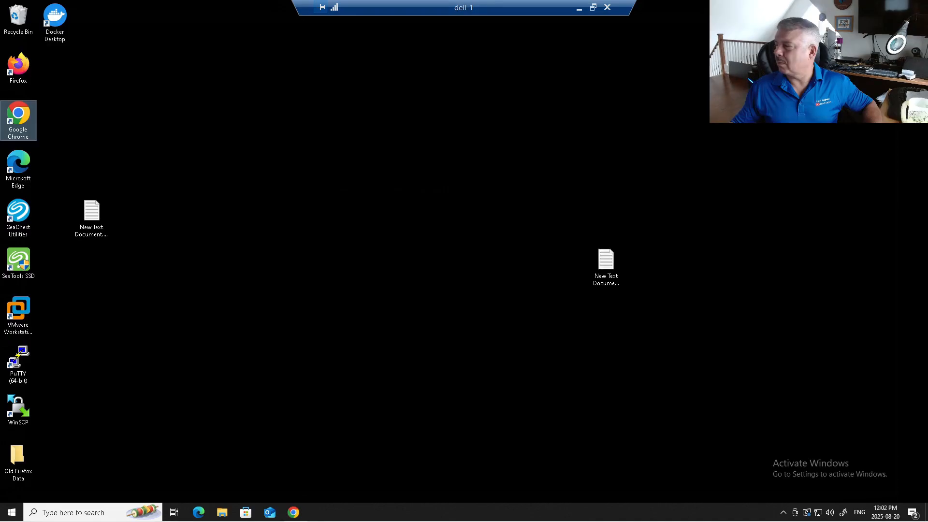
double_click(23, 120)
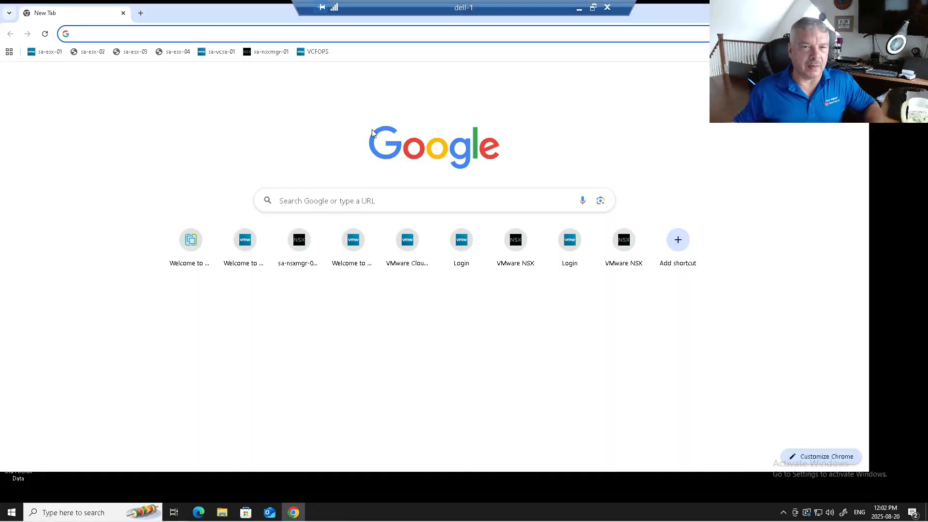
click(314, 52)
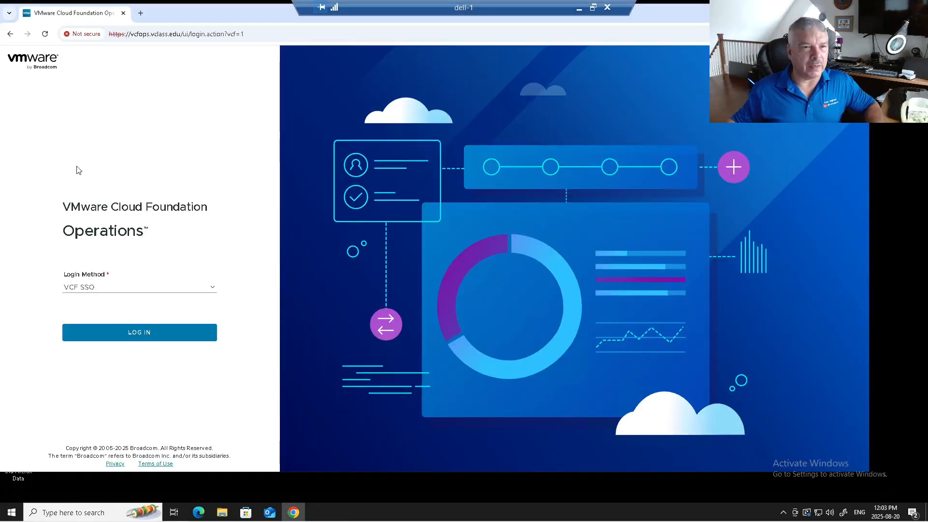
click(152, 340)
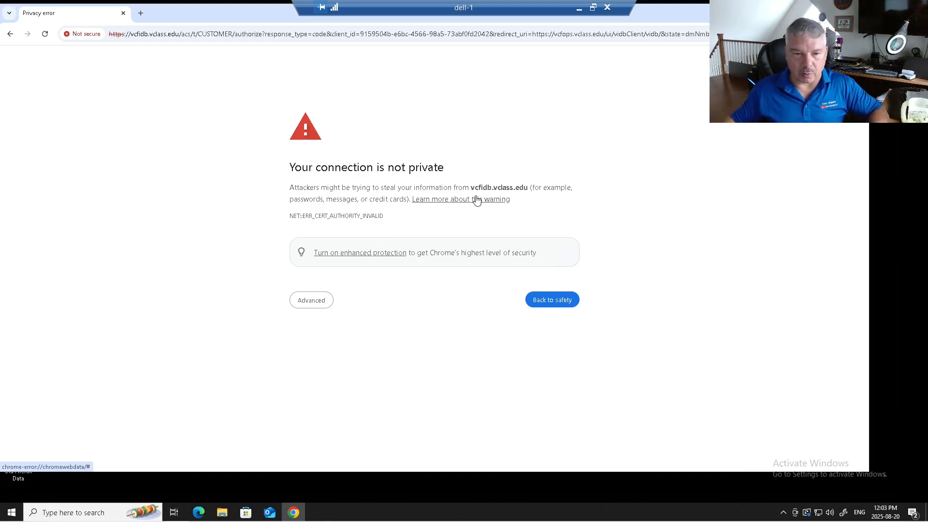
Bypass the vcfidb certificate warning and submit the SSO username and password
click(311, 301)
click(335, 375)
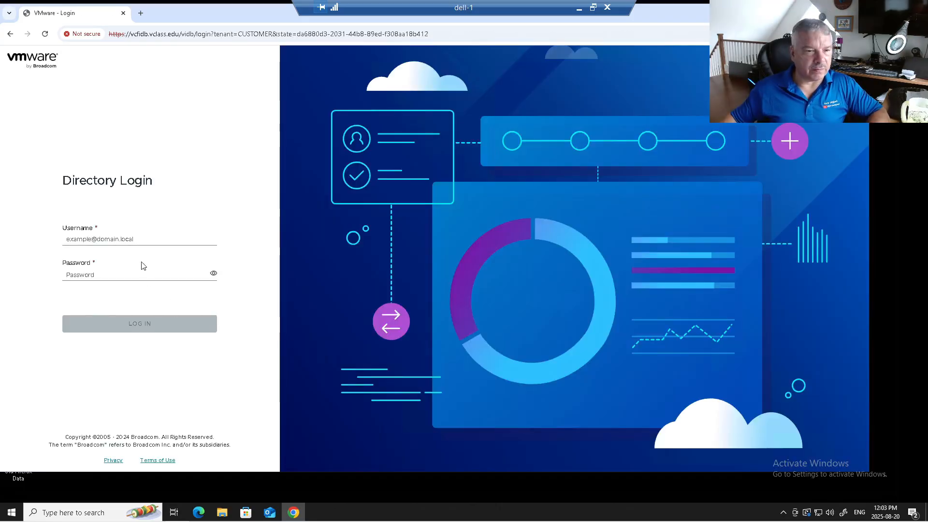
click(131, 242)
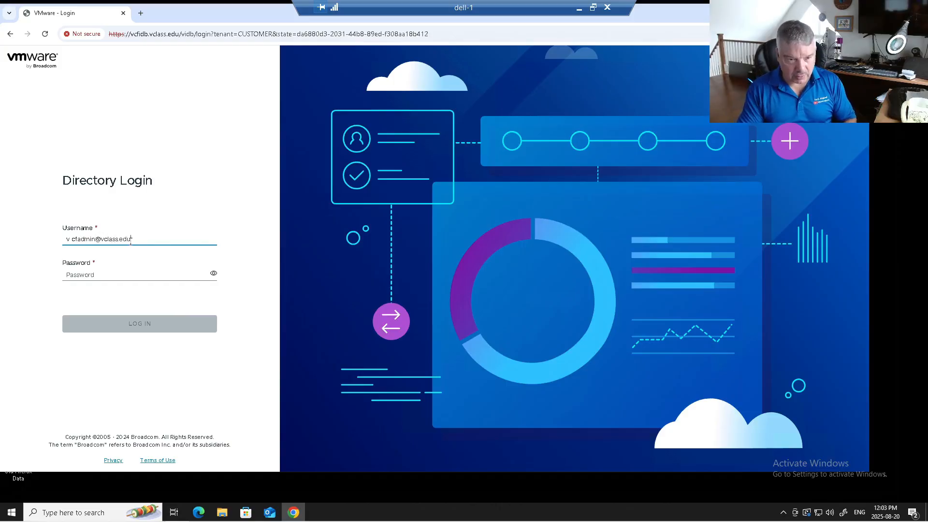
key(Tab)
text(**)
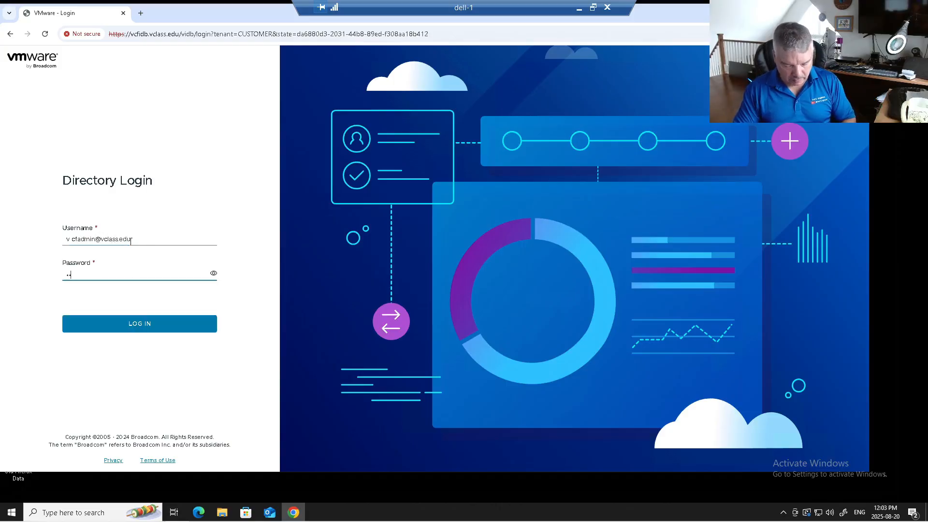
key(Return)
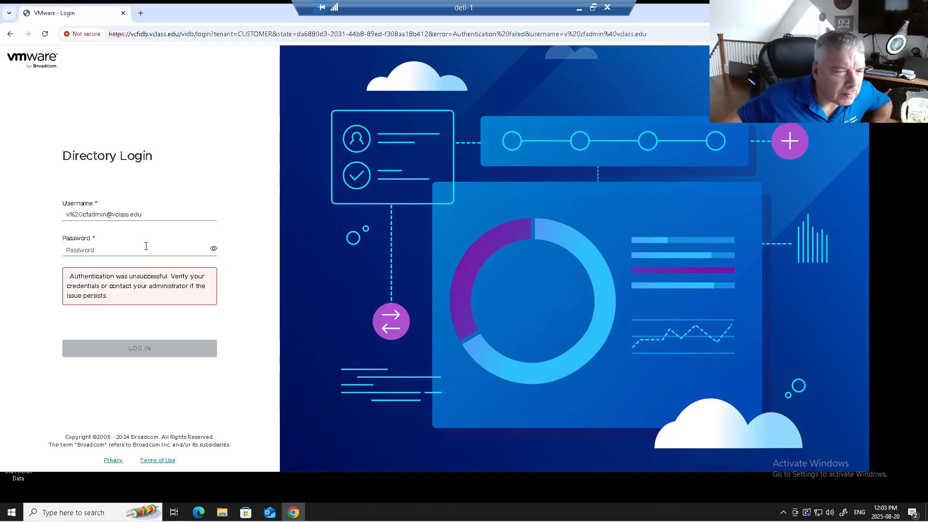
Correct the mistyped vcfadmin username, re-enter the password, and sign in to VCF Operations
click(77, 211)
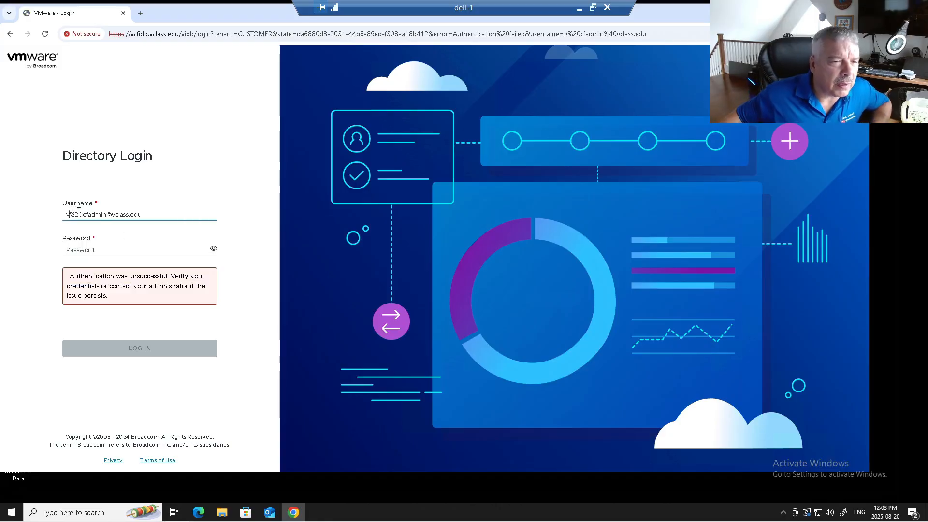
drag(86, 211, 39, 213)
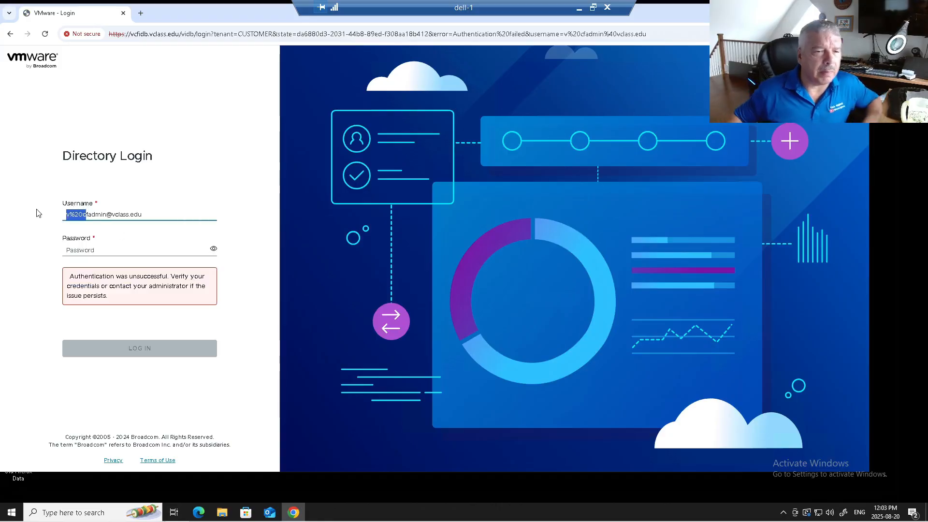
key(BackSpace)
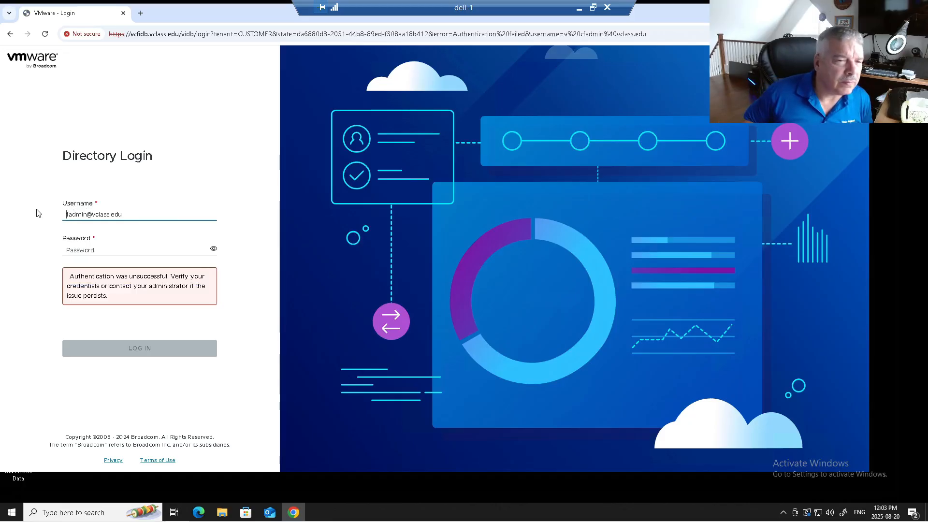
text(vc)
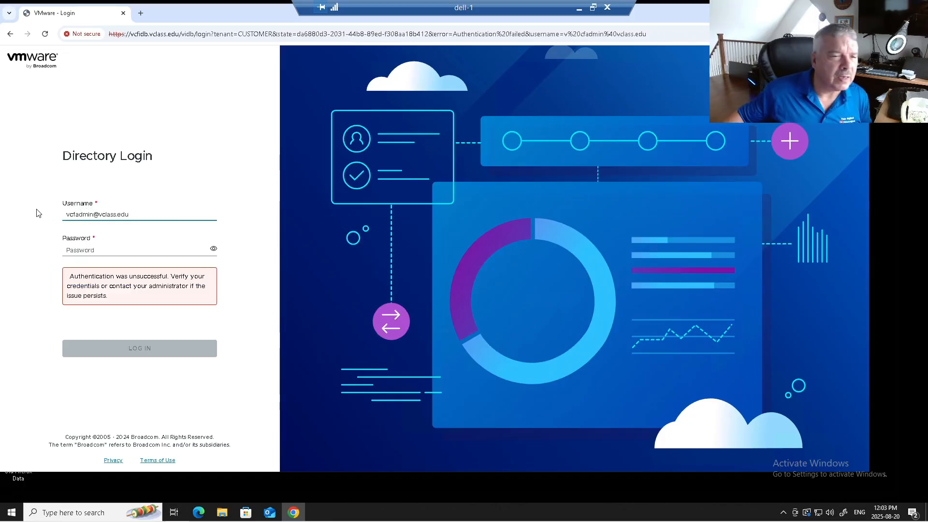
click(82, 249)
text(VMwa)
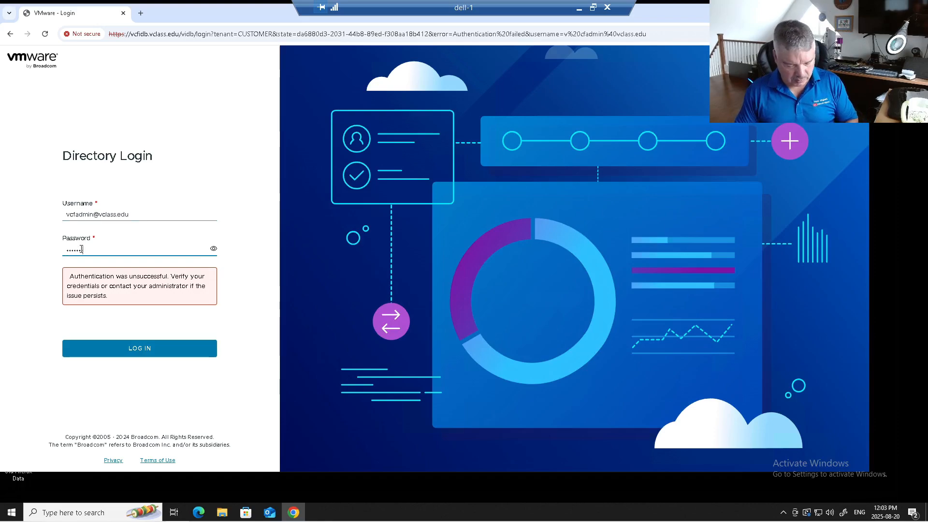
click(135, 348)
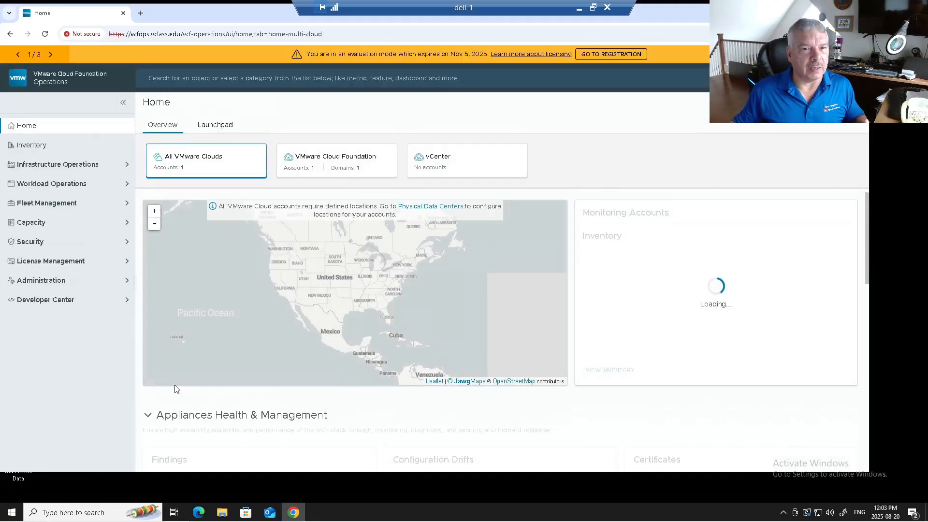
Sign in to NSX Manager sa-nsxmgr-01 through SSO and skip the welcome tour
click(140, 13)
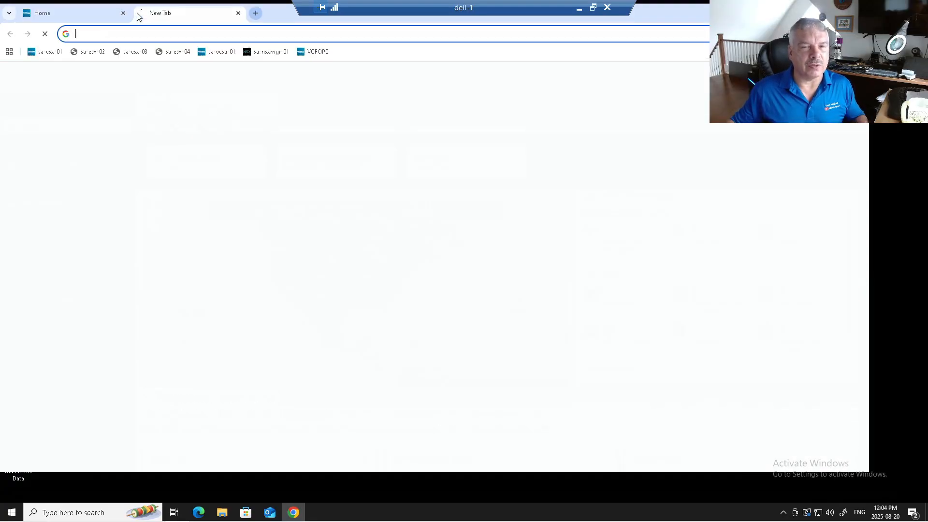
click(267, 52)
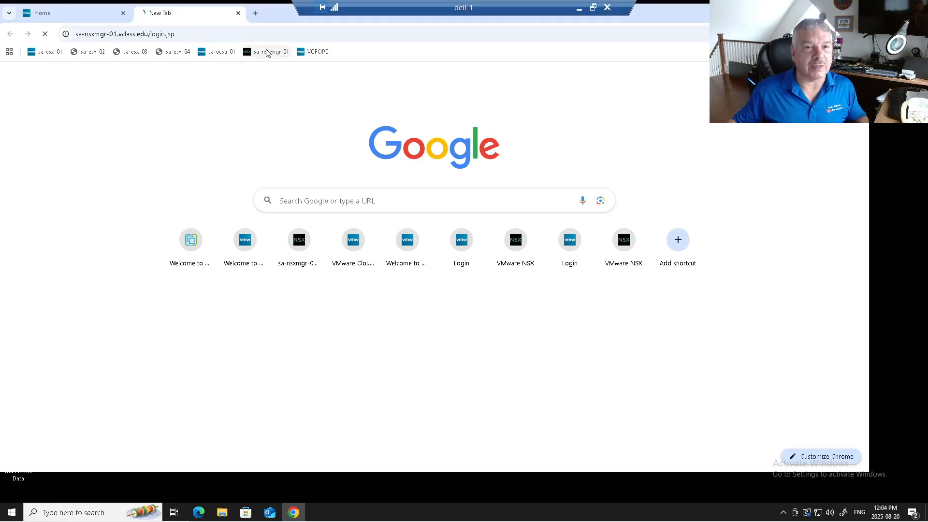
click(130, 255)
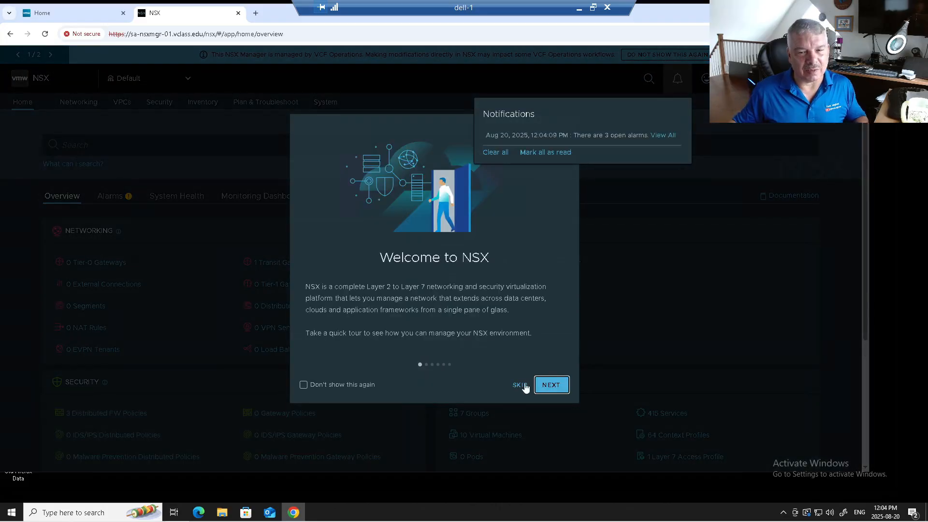
click(519, 385)
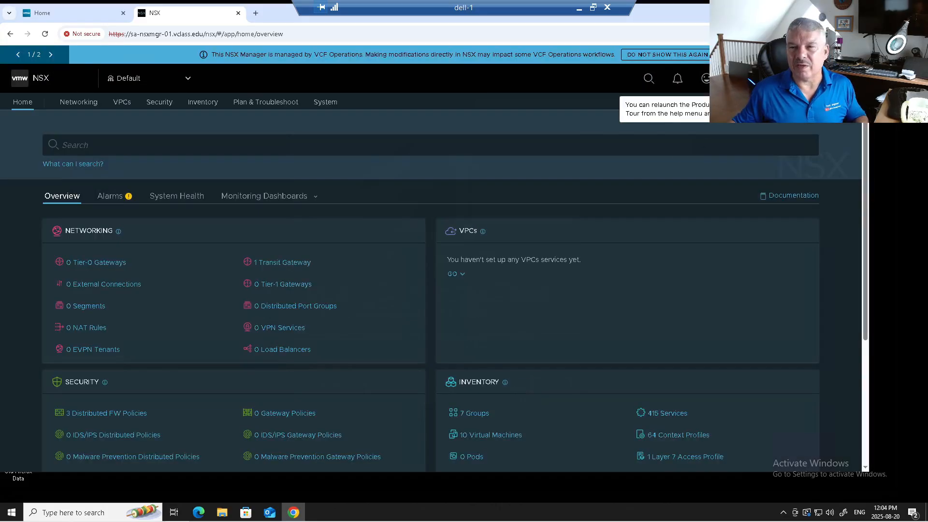
click(256, 13)
Launch the vSphere Client from sa-vcsa-01 and sign in with VCF SSO
click(211, 54)
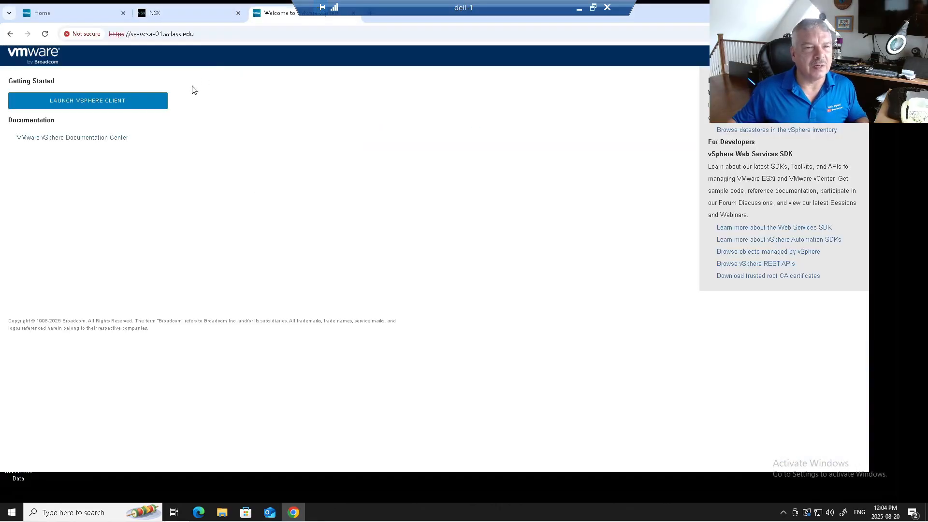
click(131, 100)
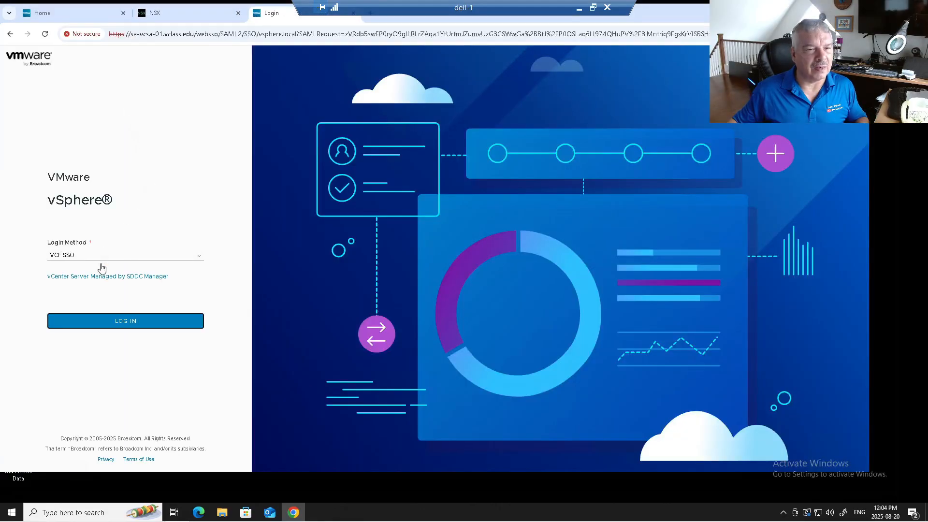
click(124, 321)
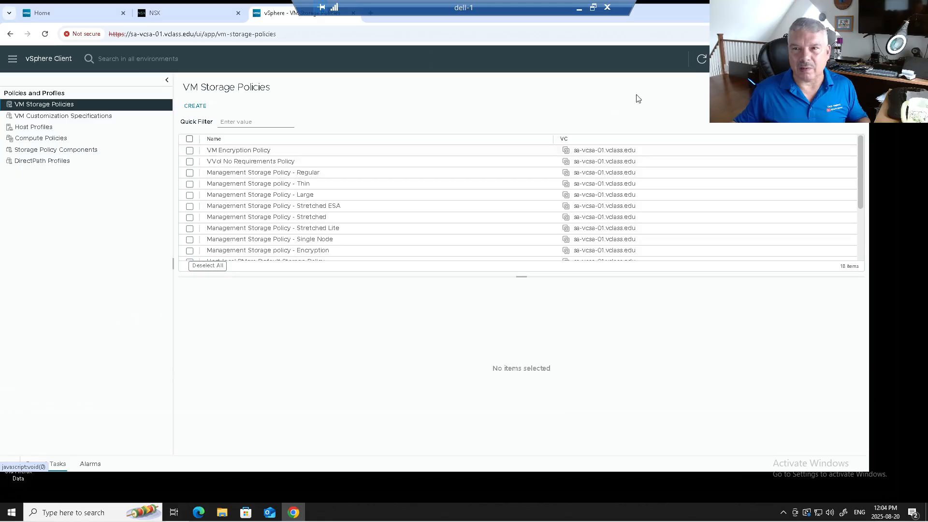
click(370, 13)
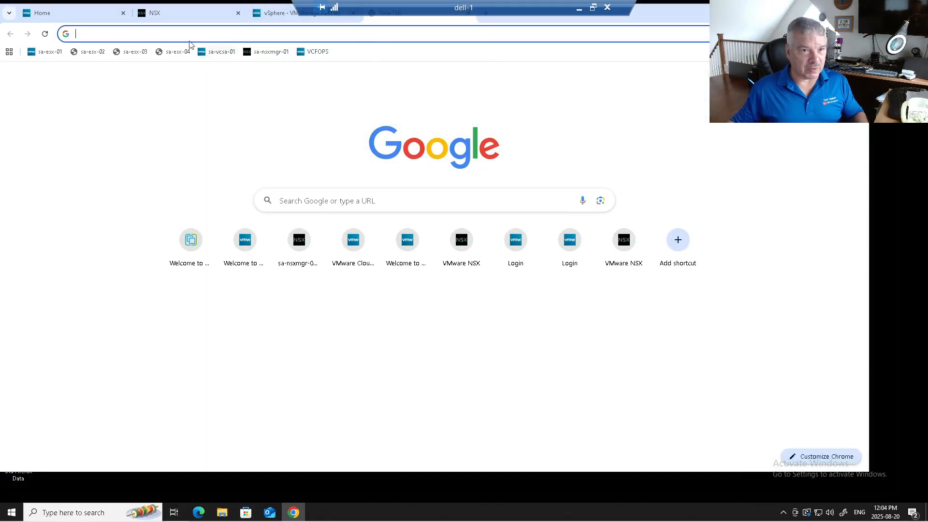
Go to the vcfauto address and sign in to the System organization with VCF SSO
text(vcfa)
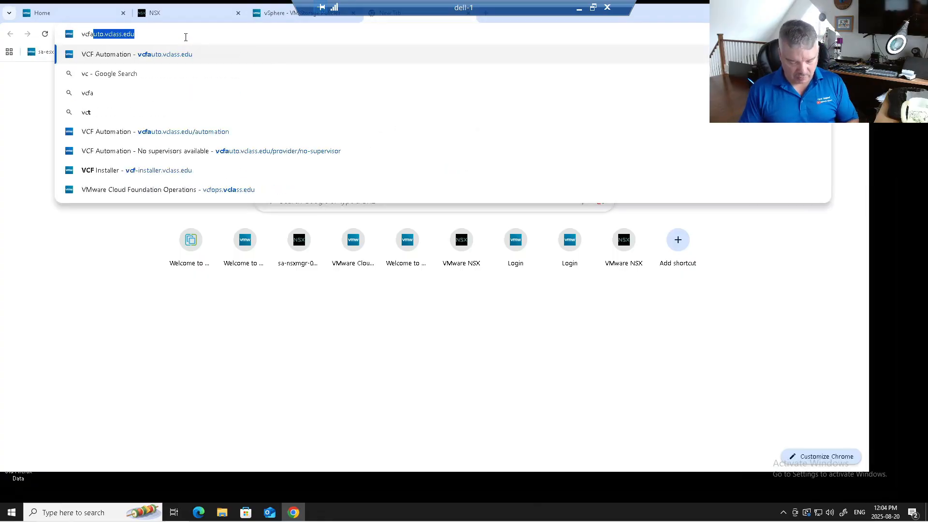
text(u)
key(Return)
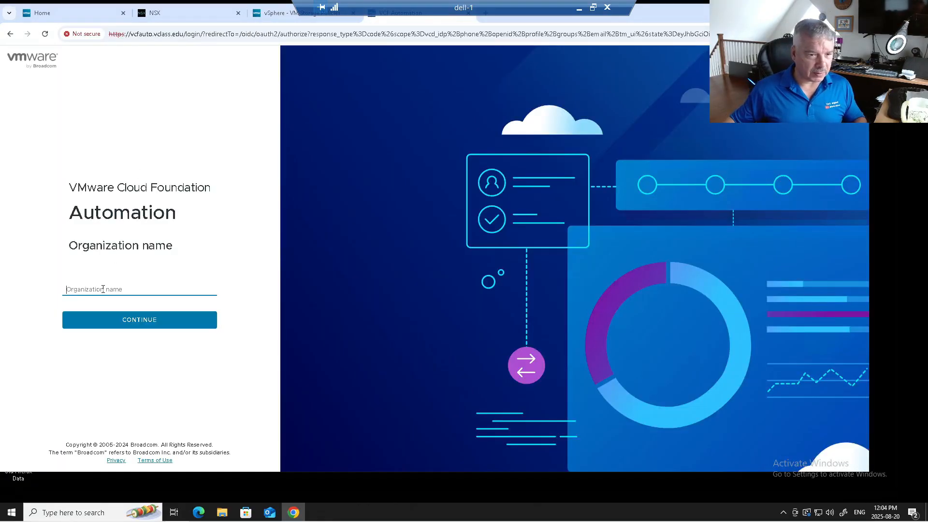
click(103, 289)
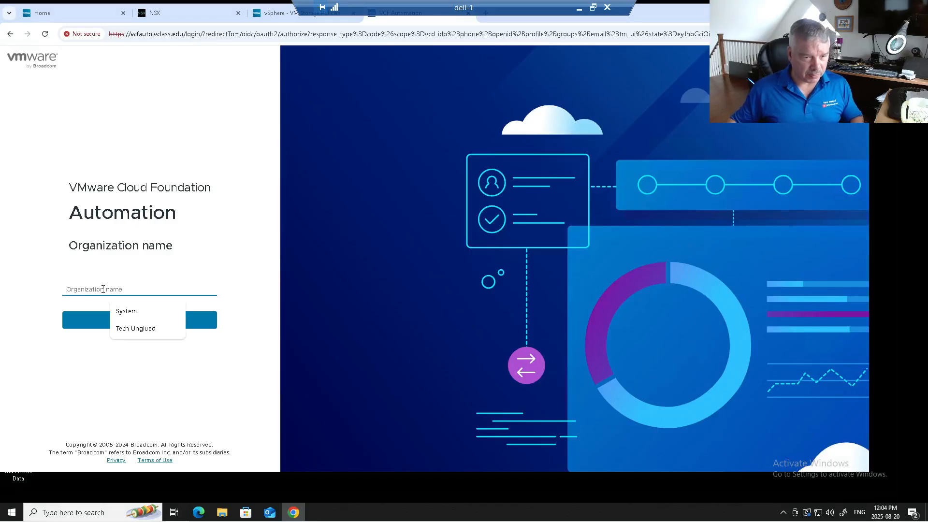
click(130, 311)
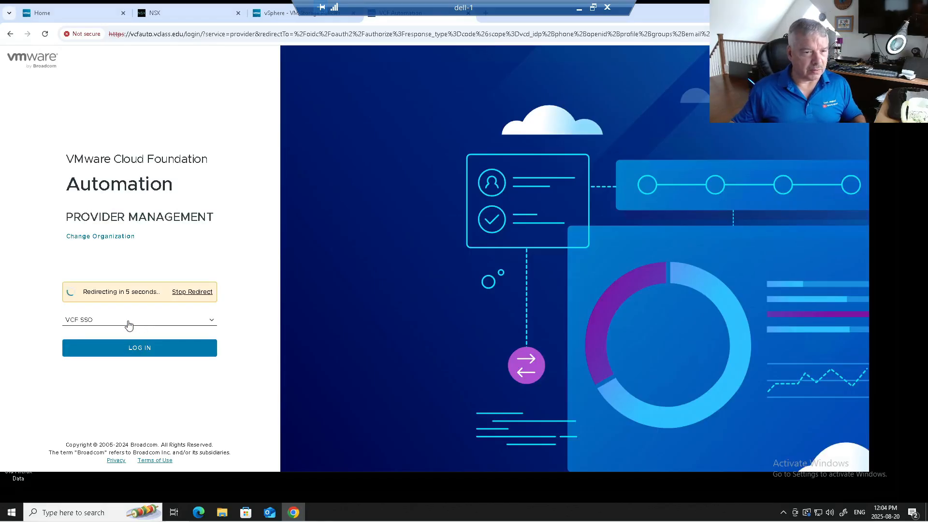
click(137, 352)
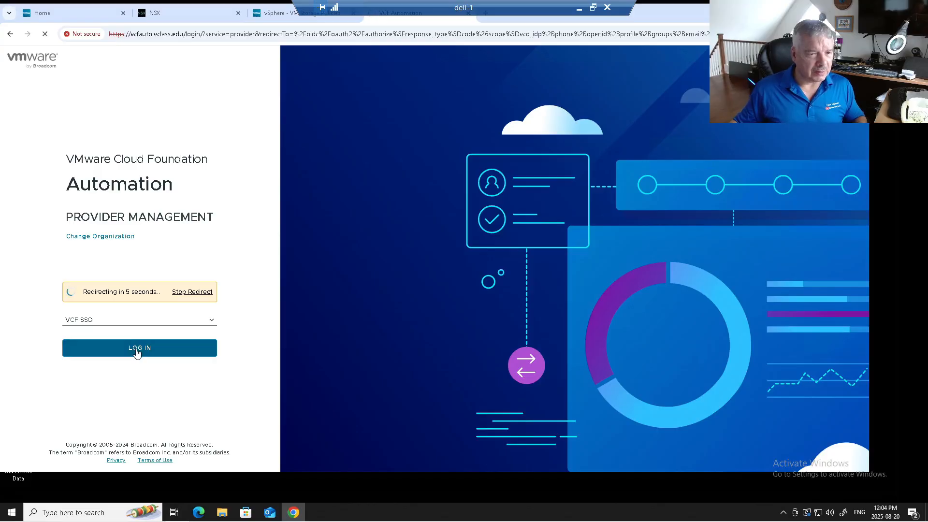